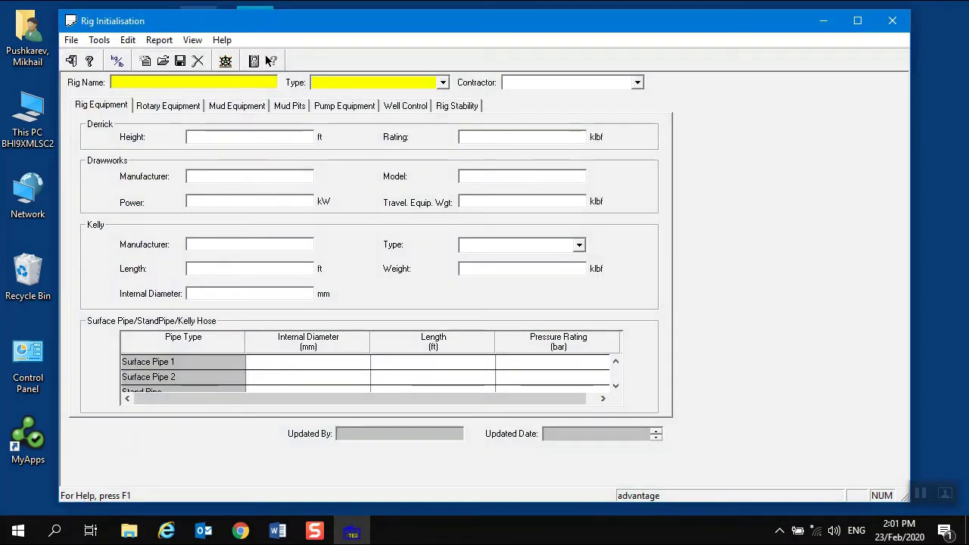
Name the rig BU3200 and set its type to LAND
{"action": "left_click", "coordinate": [857, 21]}
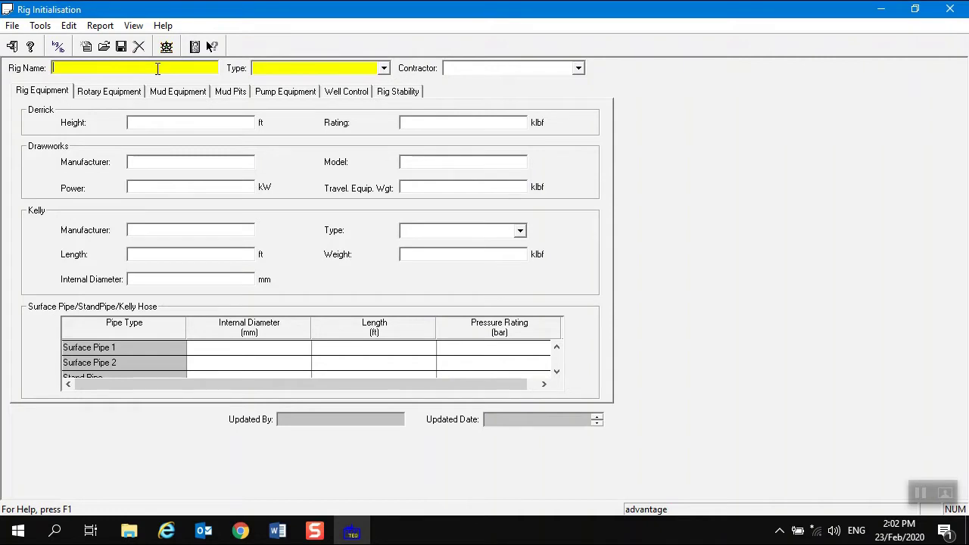
{"action": "type", "text": "BU3200"}
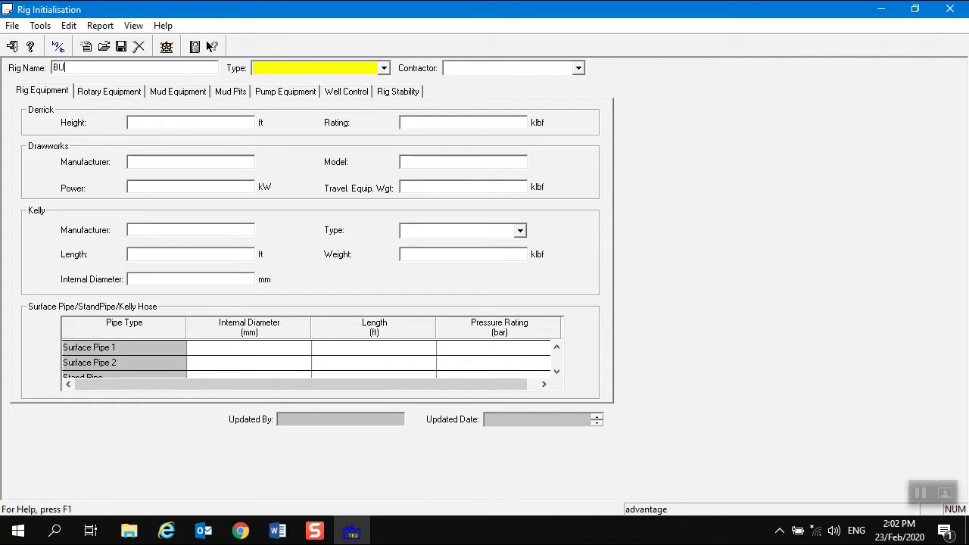
{"action": "left_click", "coordinate": [386, 71]}
{"action": "left_click", "coordinate": [352, 132]}
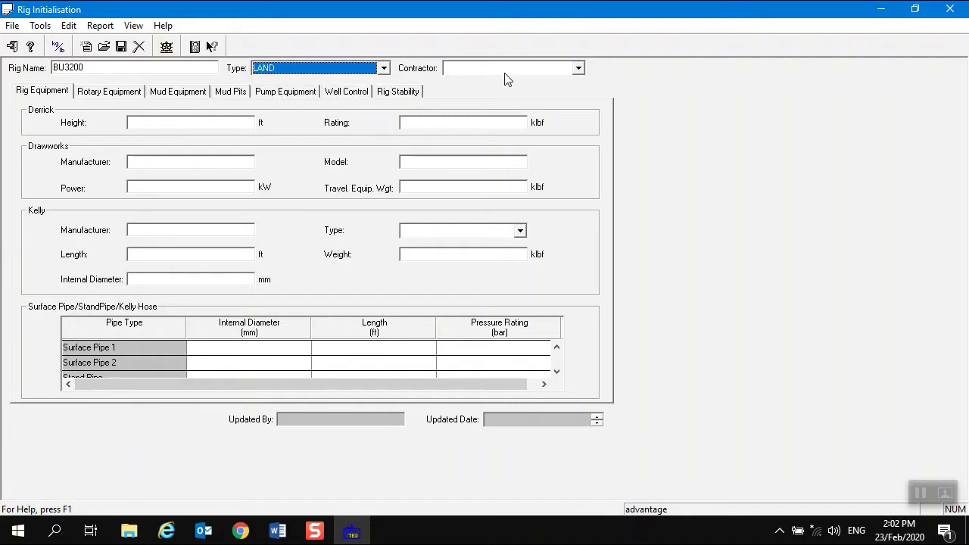
Add Drilling Co to the contractor list as a new name and assign it as the rig's contractor
{"action": "left_click", "coordinate": [504, 70]}
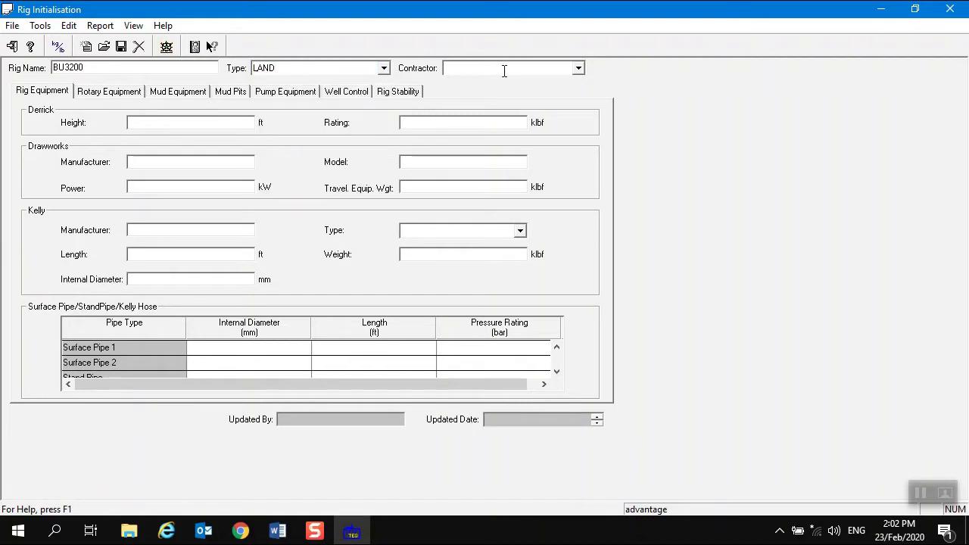
{"action": "left_click", "coordinate": [579, 69]}
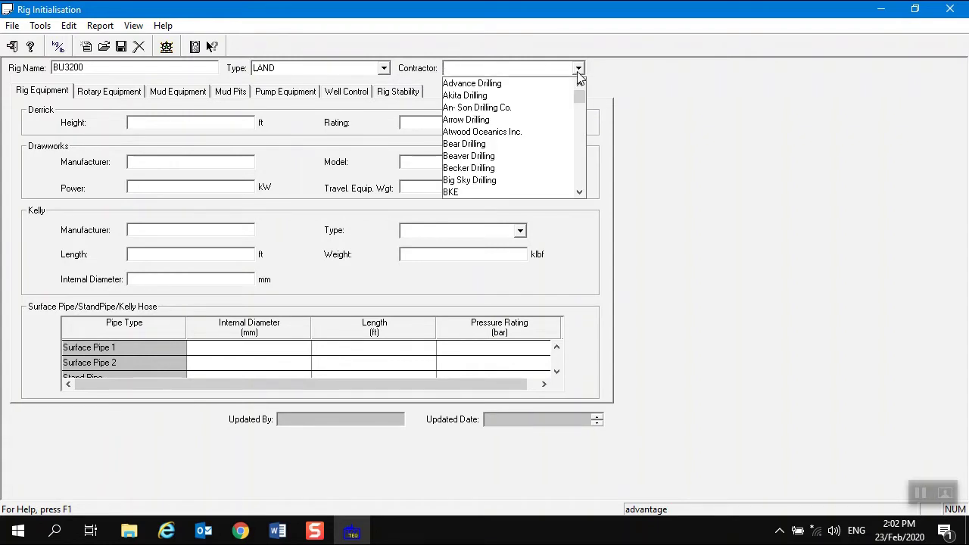
{"action": "left_click", "coordinate": [580, 108]}
{"action": "left_click_drag", "start_coordinate": [580, 107], "coordinate": [581, 134]}
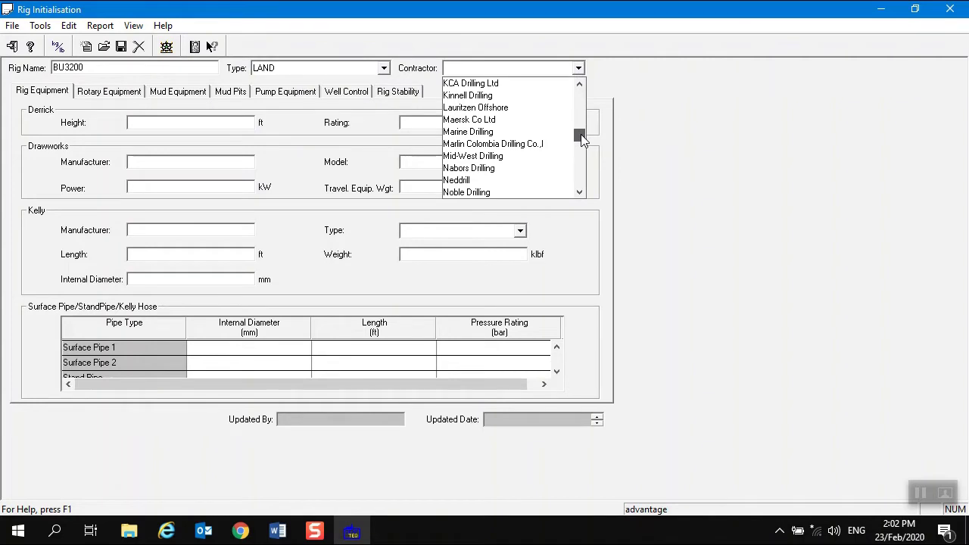
{"action": "left_click", "coordinate": [541, 68]}
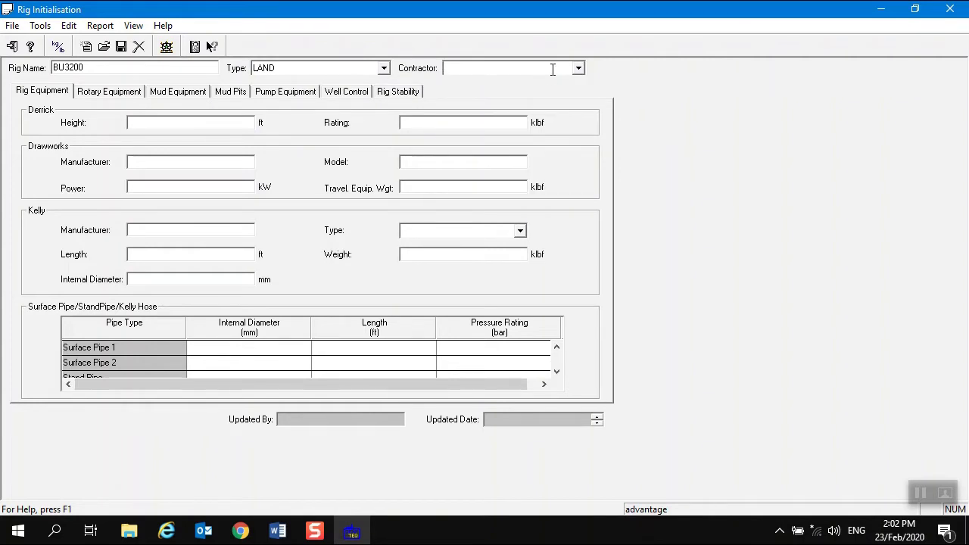
{"action": "type", "text": "Drilling Co"}
{"action": "key", "text": "Tab"}
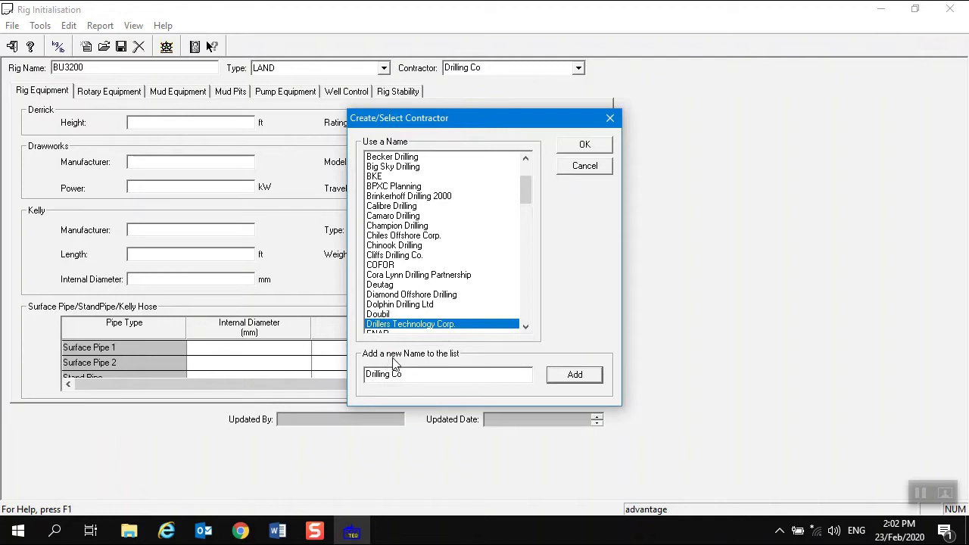
{"action": "left_click", "coordinate": [573, 375]}
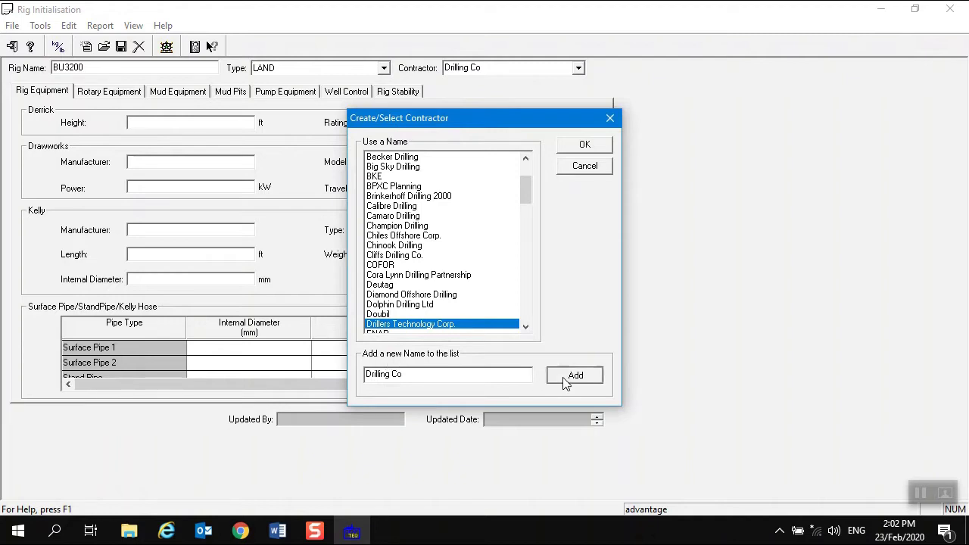
{"action": "left_click", "coordinate": [583, 144]}
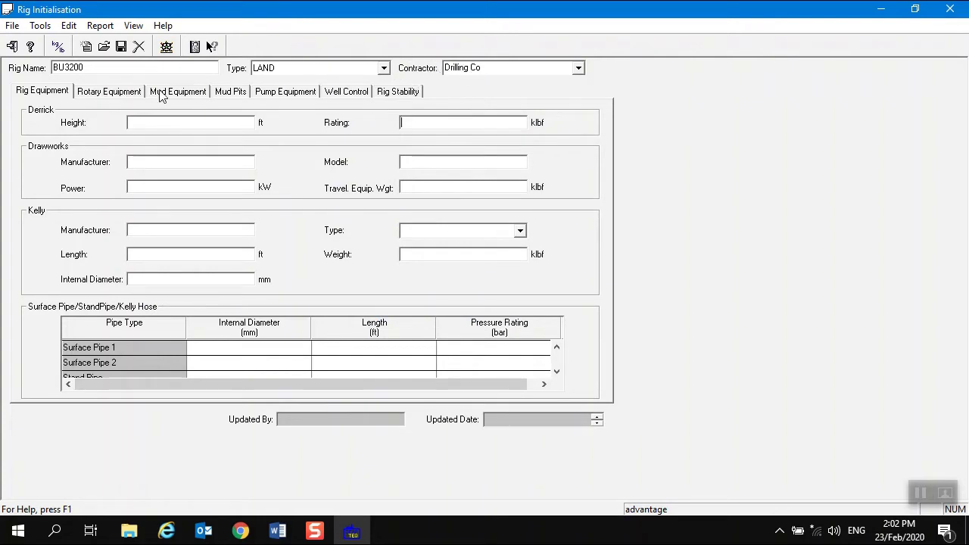
Begin a pump equipment entry with category Mud Pump and number 1
{"action": "left_click", "coordinate": [275, 97]}
{"action": "left_click", "coordinate": [74, 144]}
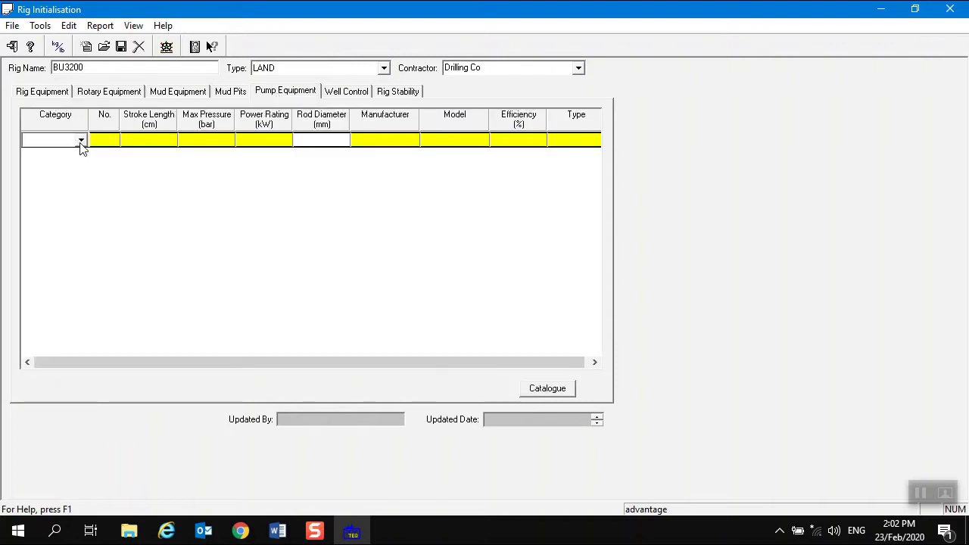
{"action": "left_click", "coordinate": [80, 141]}
{"action": "left_click", "coordinate": [79, 168]}
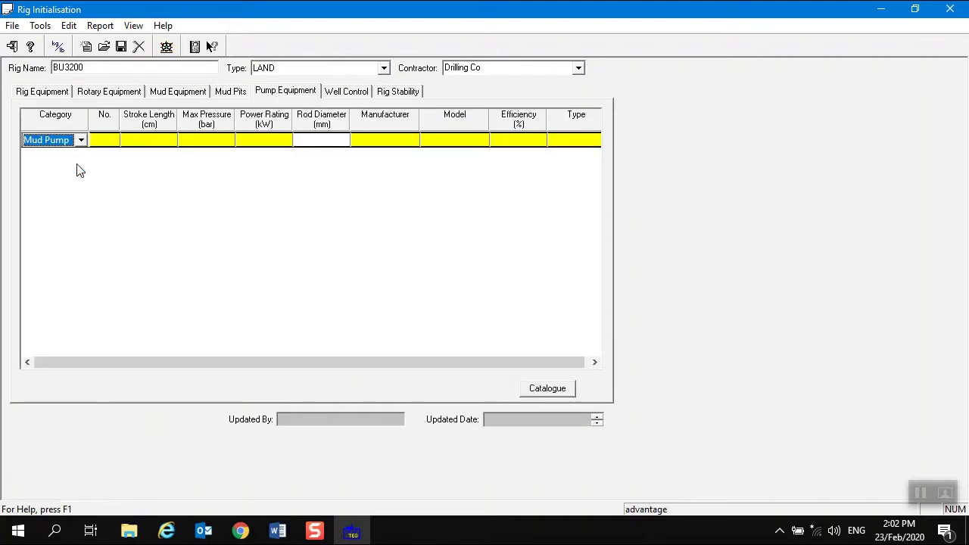
{"action": "left_click", "coordinate": [106, 143]}
{"action": "type", "text": "1"}
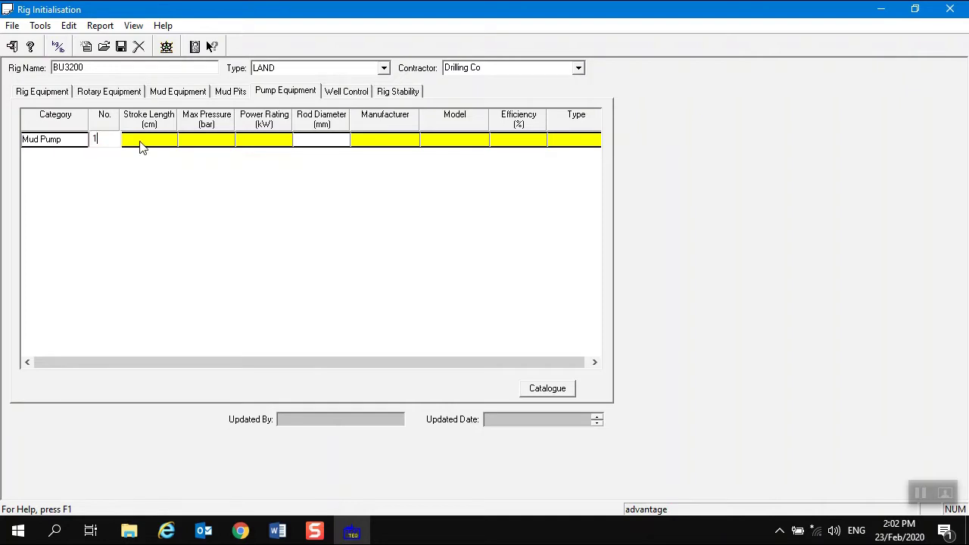
Give mud pump 1 a 40 cm stroke length, 250 bar maximum pressure, 1000 kW power rating and 180 mm rod diameter
{"action": "left_click", "coordinate": [141, 145]}
{"action": "type", "text": "40"}
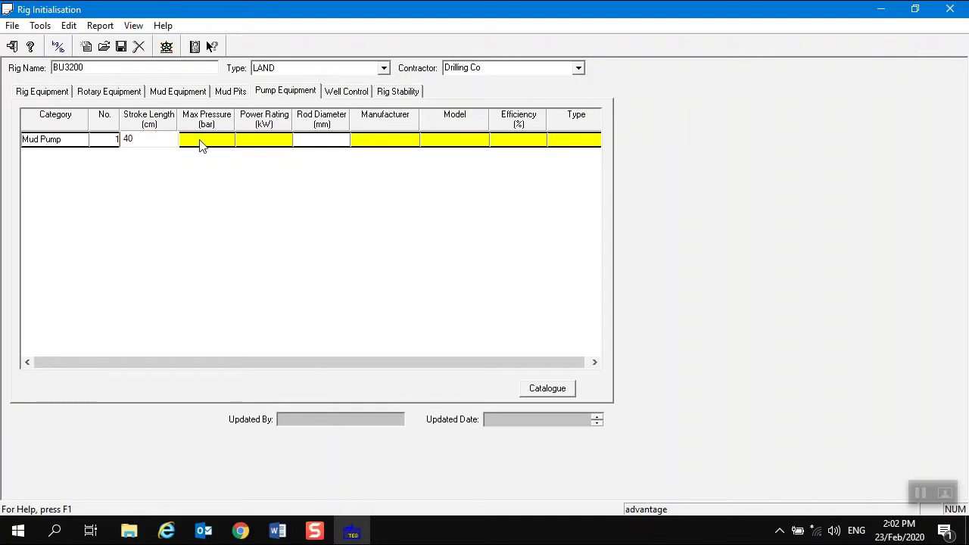
{"action": "left_click", "coordinate": [202, 140]}
{"action": "type", "text": "250"}
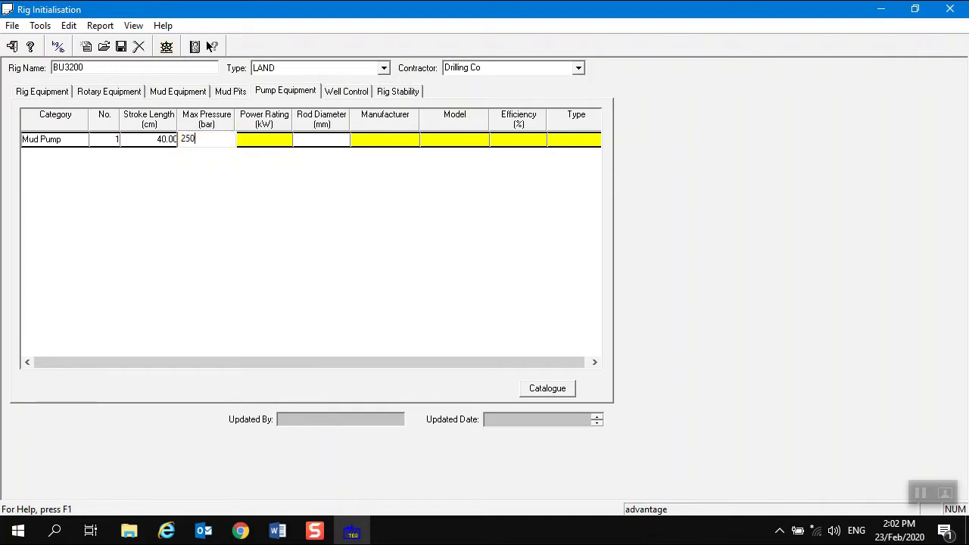
{"action": "left_click", "coordinate": [262, 142]}
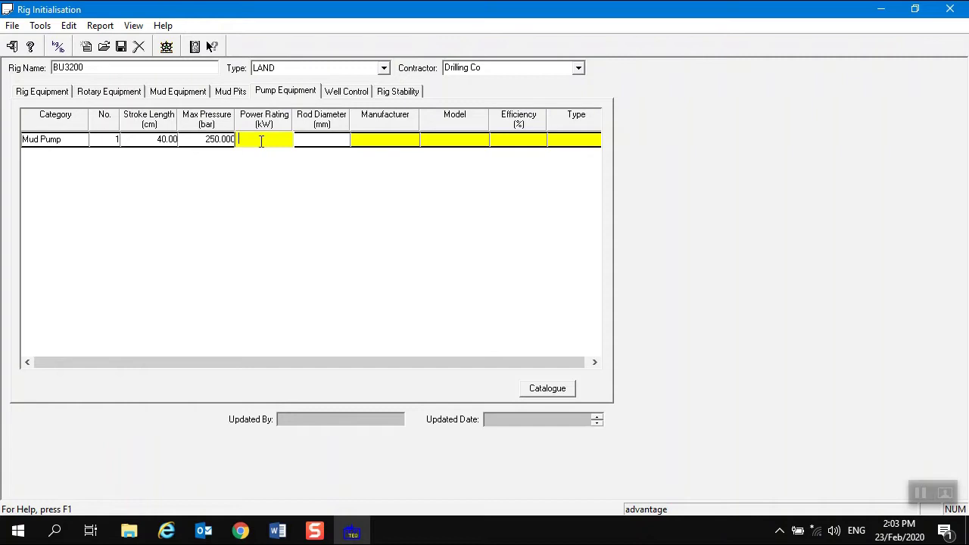
{"action": "type", "text": "1000"}
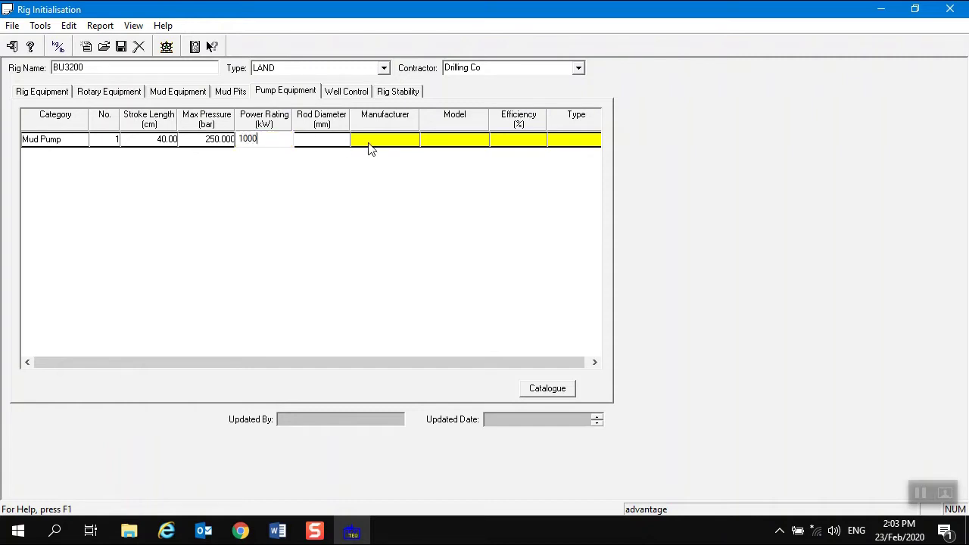
{"action": "left_click", "coordinate": [335, 140]}
{"action": "type", "text": "180"}
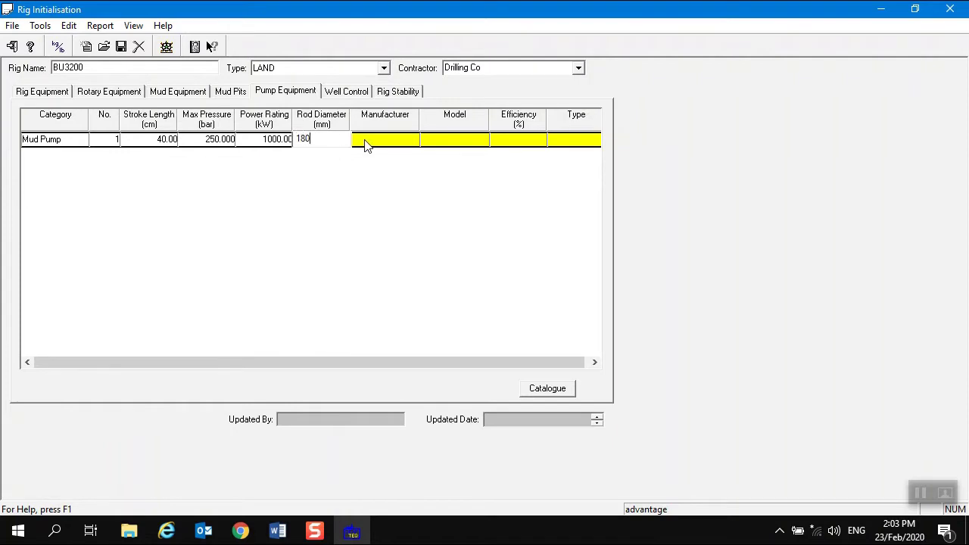
Complete mud pump 1 with manufacturer MFR, model MDL, 90% efficiency and type Triplex
{"action": "left_click", "coordinate": [366, 140]}
{"action": "type", "text": "M"}
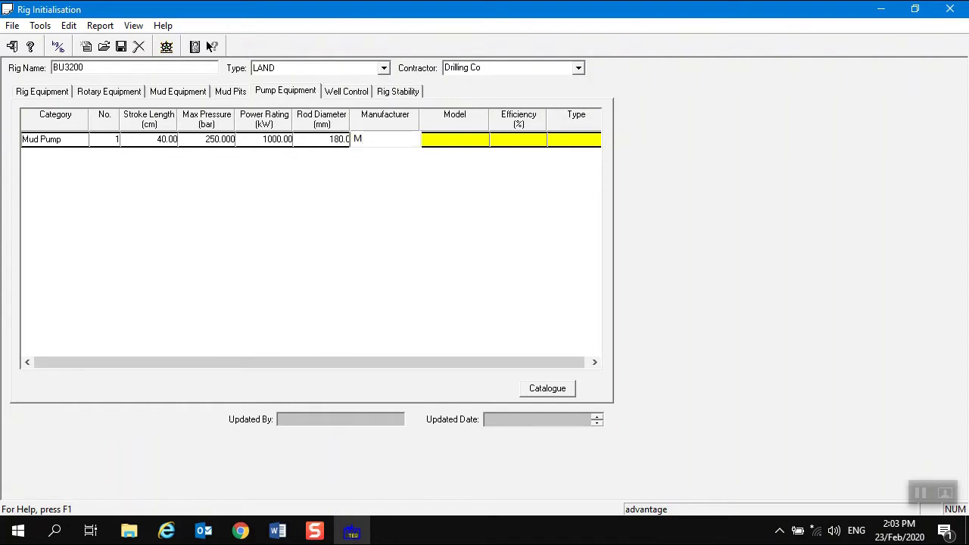
{"action": "type", "text": "FR"}
{"action": "left_click", "coordinate": [429, 141]}
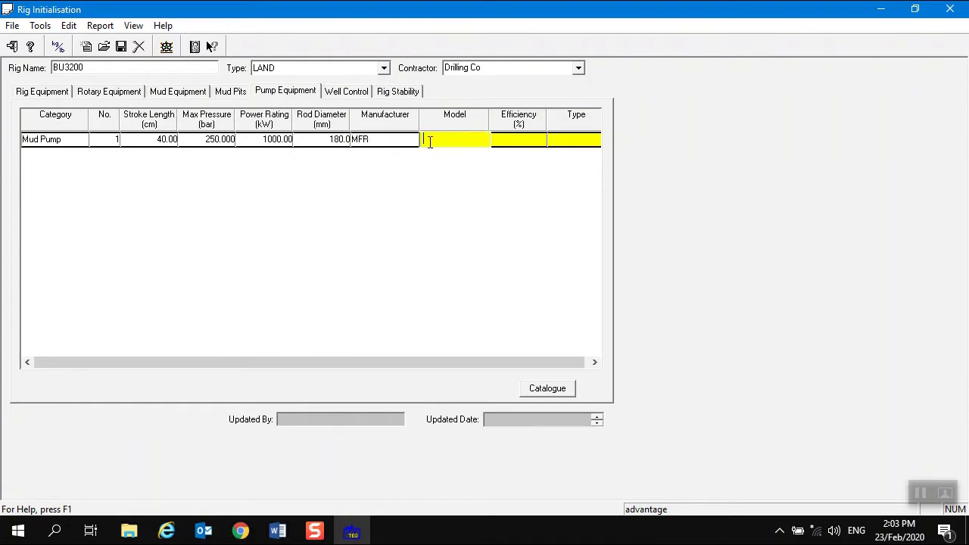
{"action": "type", "text": "MDL"}
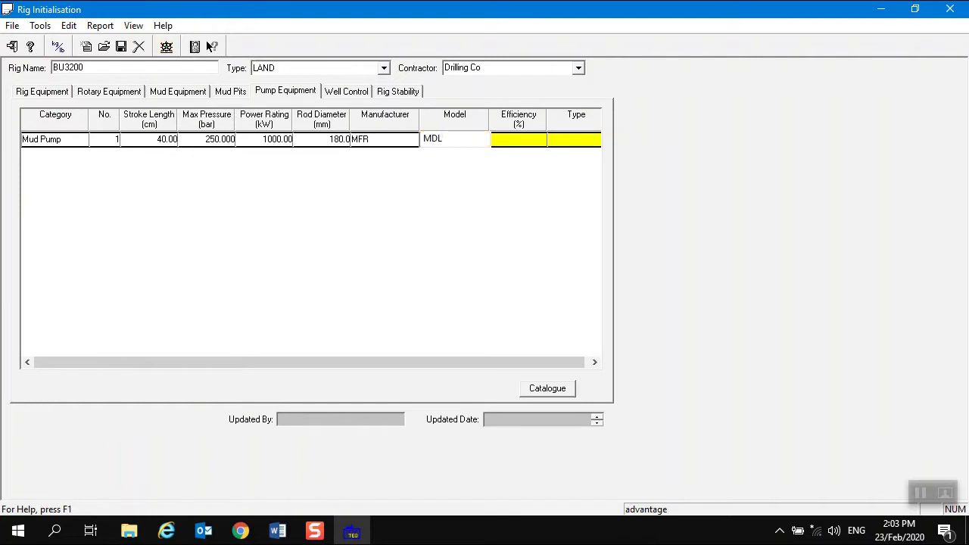
{"action": "left_click", "coordinate": [519, 143]}
{"action": "type", "text": "90"}
{"action": "left_click", "coordinate": [591, 140]}
{"action": "left_click", "coordinate": [595, 141]}
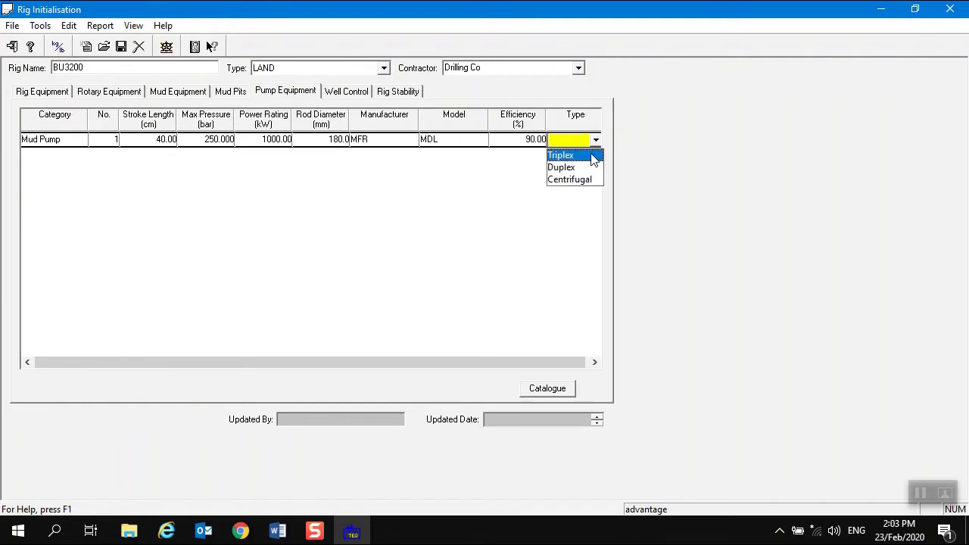
{"action": "left_click", "coordinate": [580, 155]}
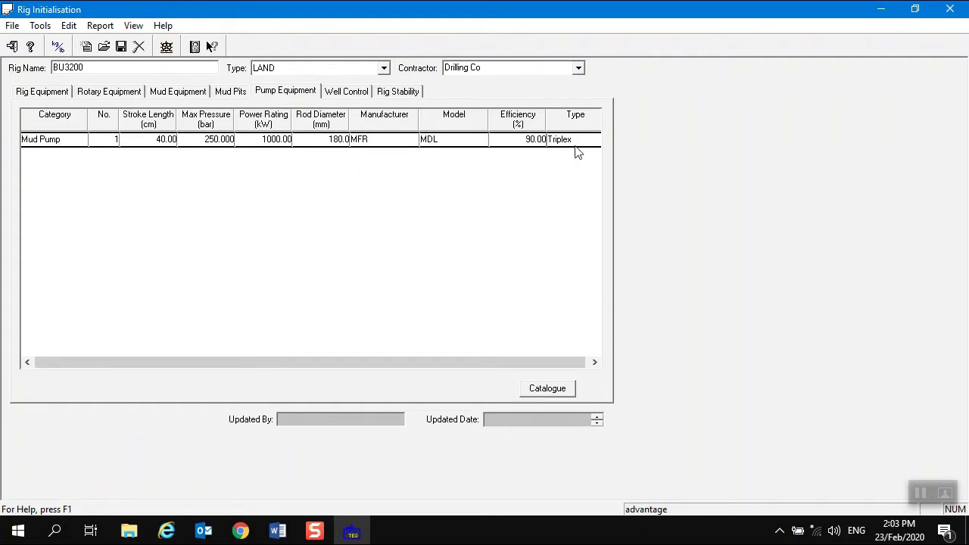
Copy the mud pump 1 row and insert the copy below it as a second row
{"action": "right_click", "coordinate": [408, 146]}
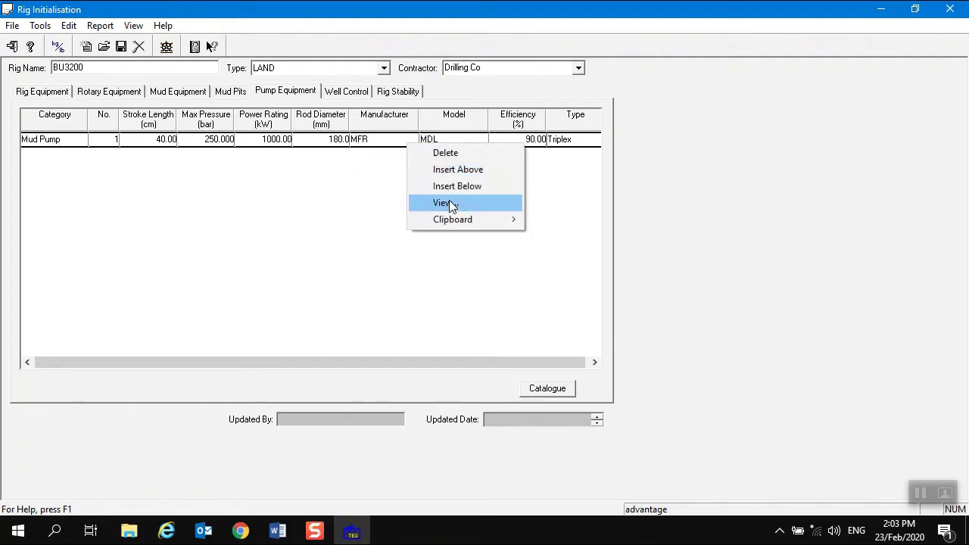
{"action": "mouse_move", "coordinate": [454, 217]}
{"action": "left_click", "coordinate": [556, 219]}
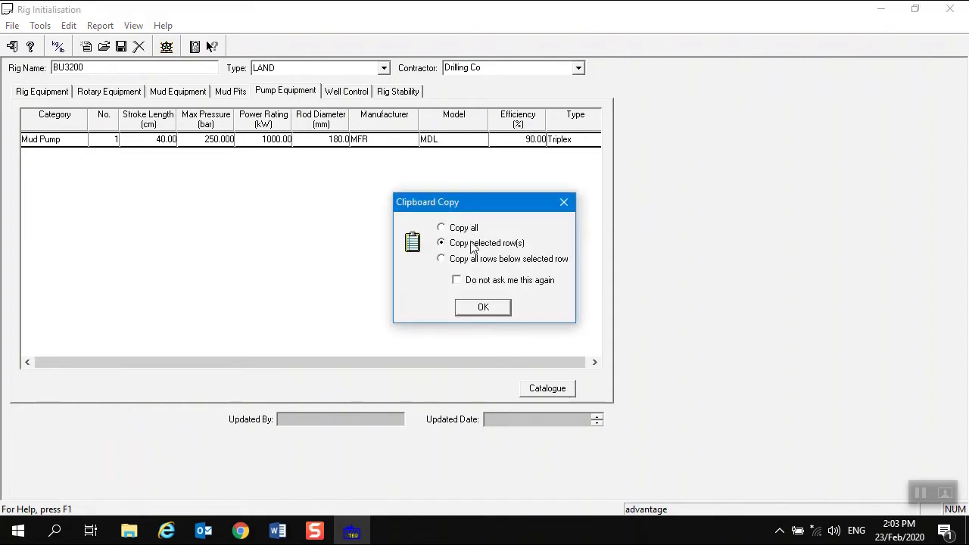
{"action": "left_click", "coordinate": [482, 306]}
{"action": "right_click", "coordinate": [433, 142]}
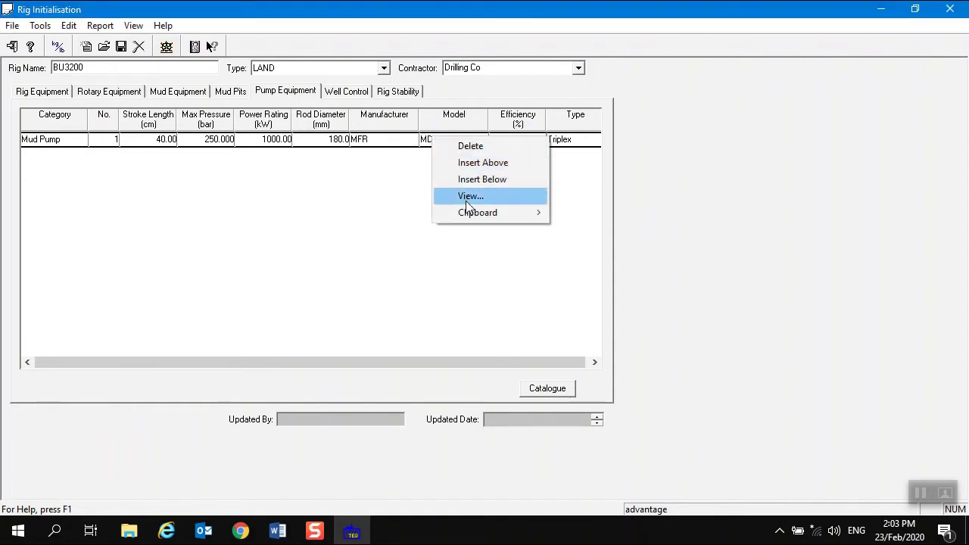
{"action": "mouse_move", "coordinate": [469, 214]}
{"action": "left_click", "coordinate": [579, 230]}
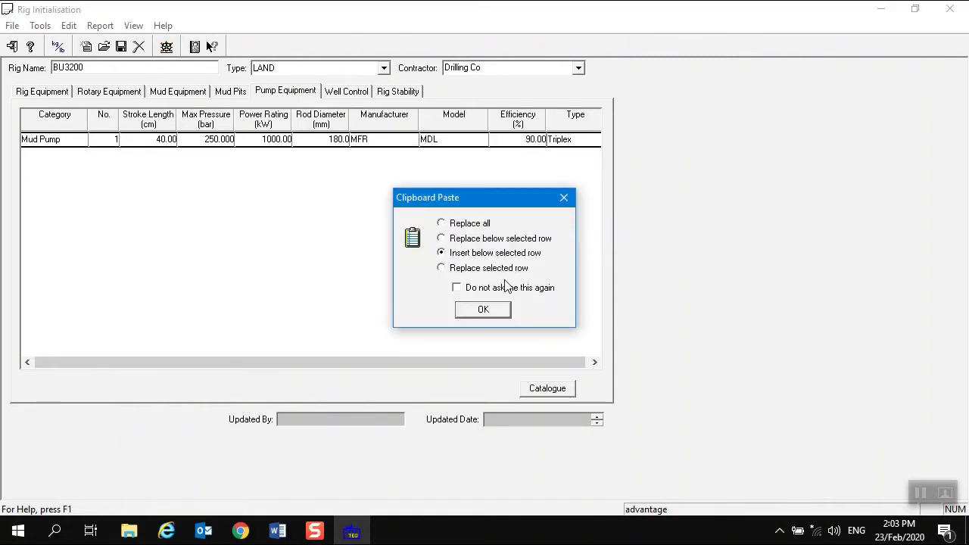
{"action": "left_click", "coordinate": [487, 312]}
Insert another copy of the mud pump row below the second one
{"action": "right_click", "coordinate": [438, 160]}
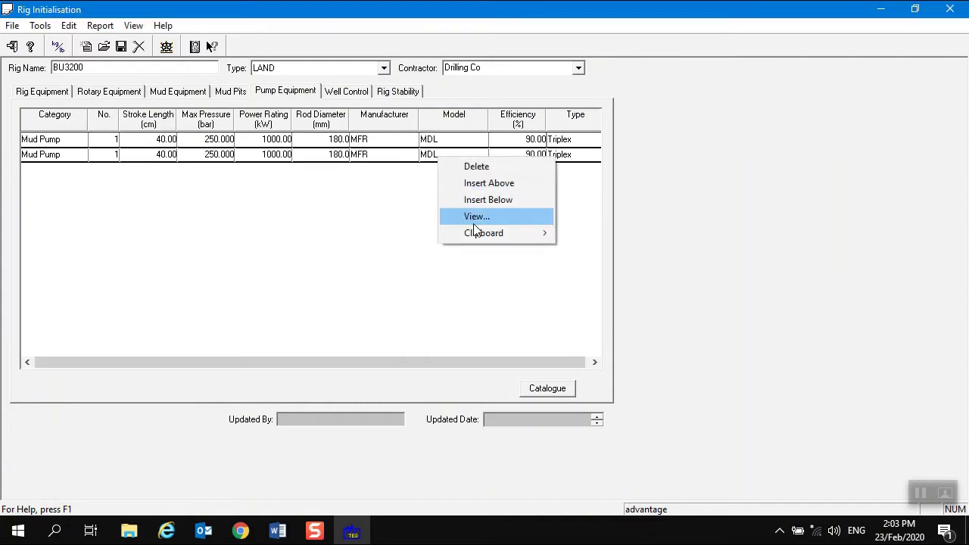
{"action": "mouse_move", "coordinate": [480, 234]}
{"action": "left_click", "coordinate": [587, 250]}
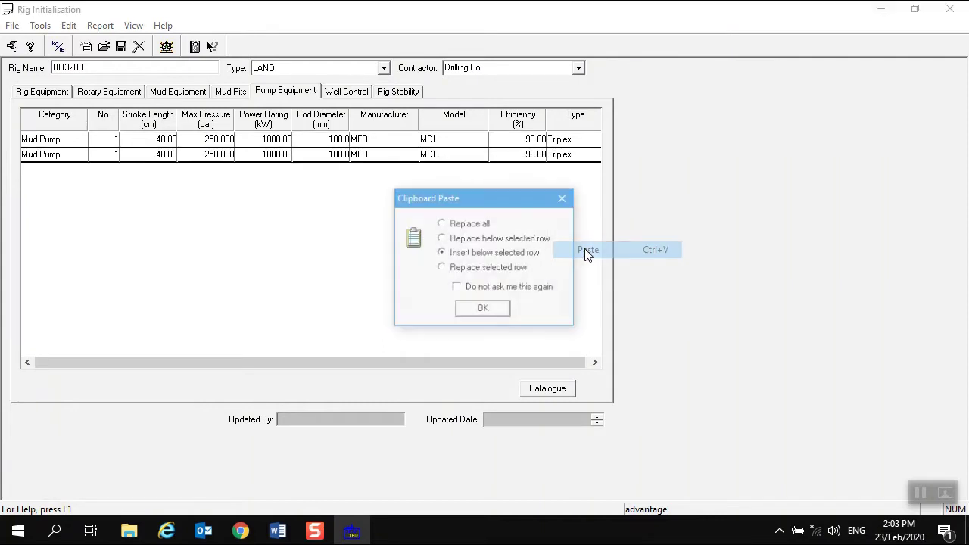
{"action": "left_click", "coordinate": [475, 315]}
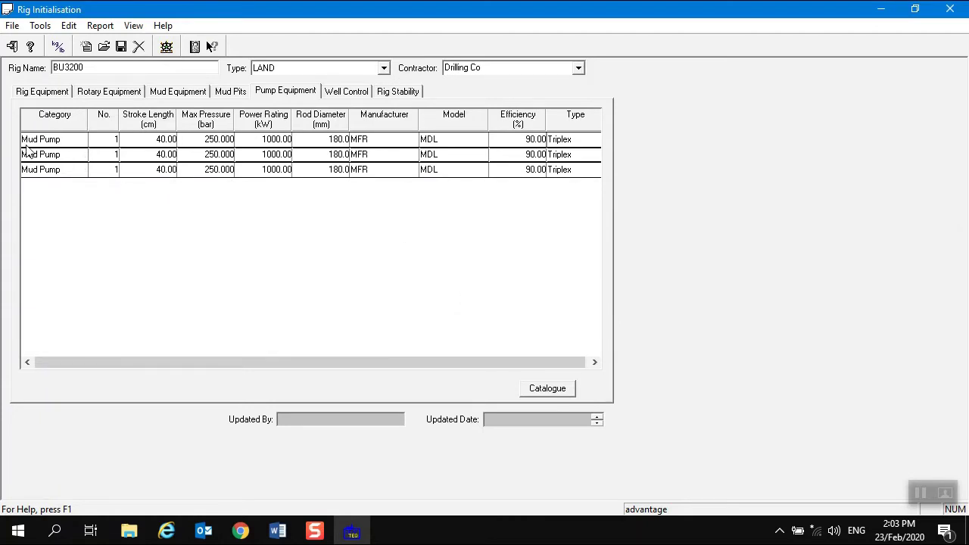
Renumber the two copied mud pumps as 2 and 3, and save the rig record
{"action": "left_click", "coordinate": [106, 154]}
{"action": "type", "text": "2"}
{"action": "left_click", "coordinate": [110, 169]}
{"action": "type", "text": "3"}
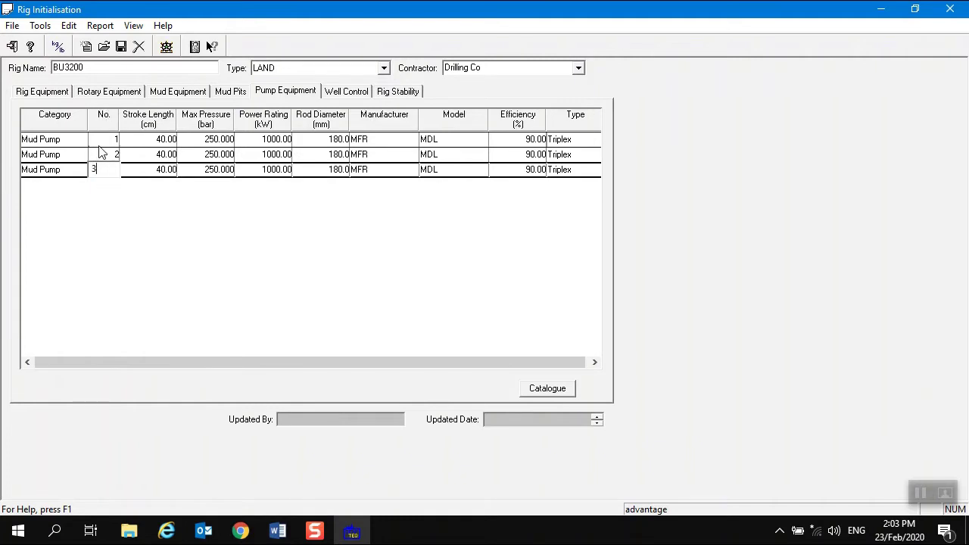
{"action": "left_click", "coordinate": [117, 228]}
{"action": "left_click", "coordinate": [120, 47]}
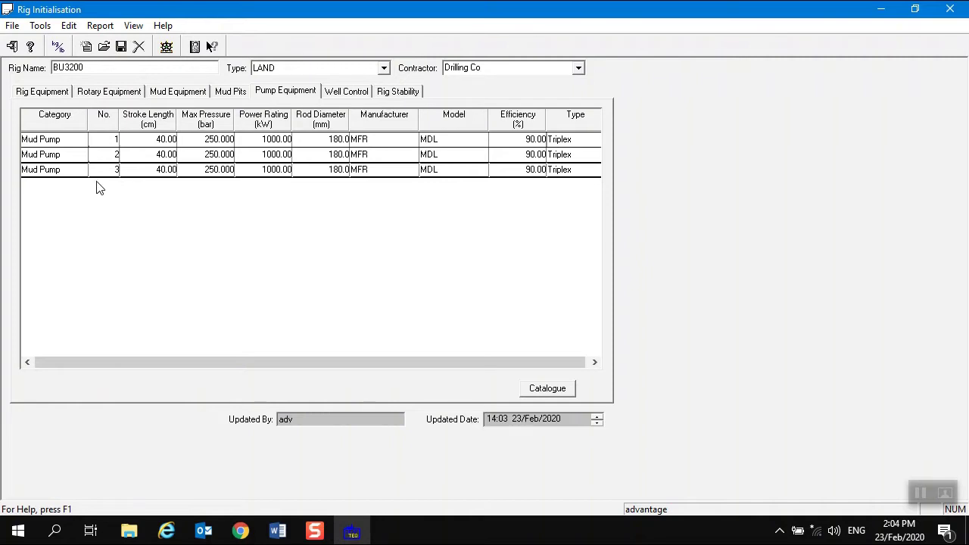
Open the Navigator full screen and add Kazakhstan as a country under the advantage root
{"action": "left_click", "coordinate": [167, 48]}
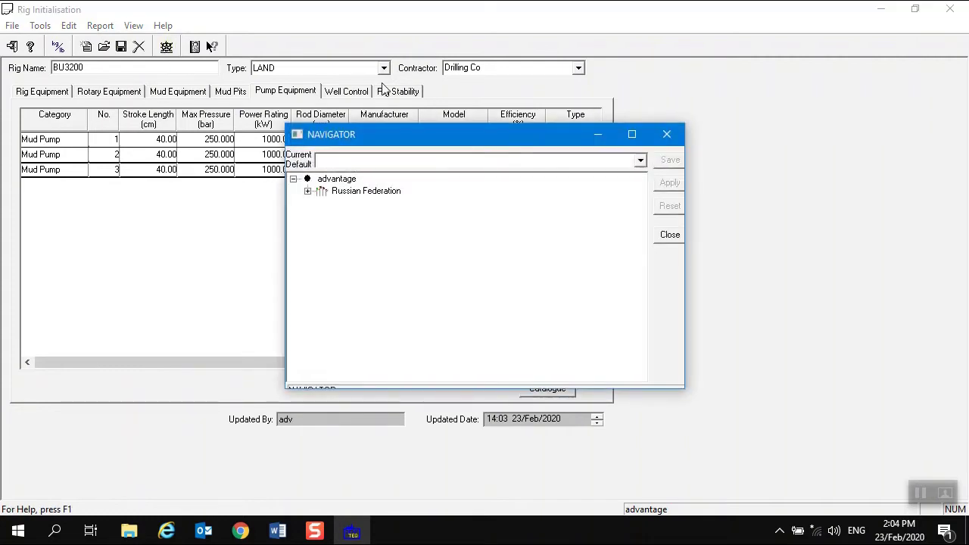
{"action": "left_click", "coordinate": [632, 134]}
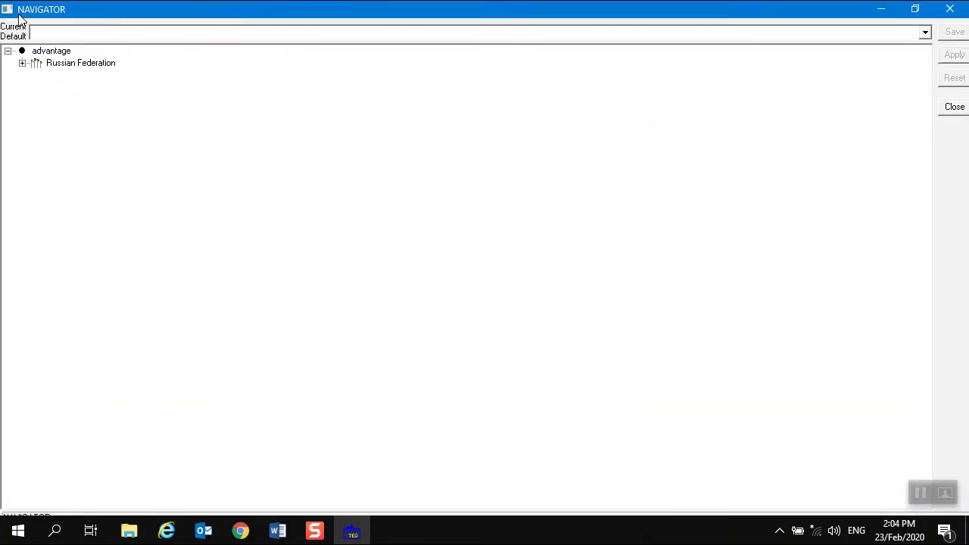
{"action": "right_click", "coordinate": [56, 54]}
{"action": "left_click", "coordinate": [84, 81]}
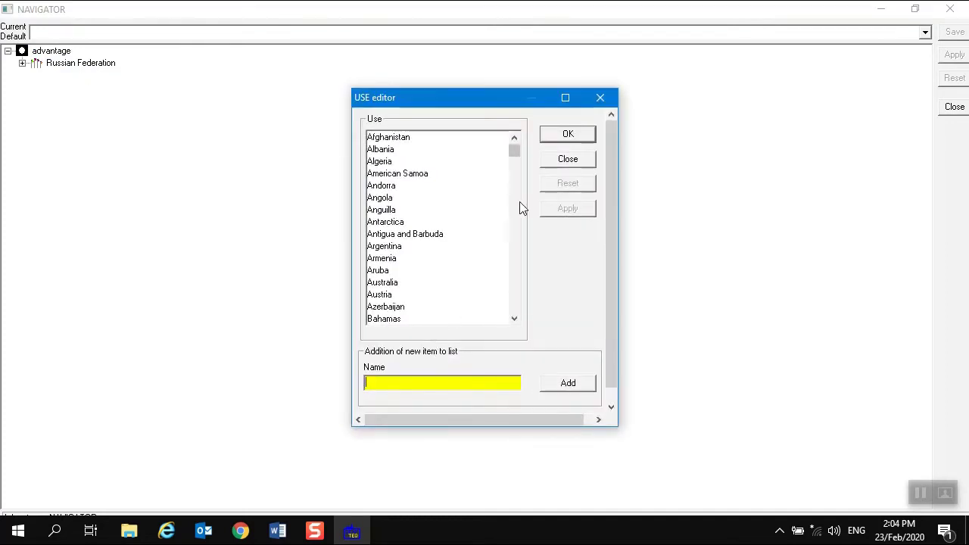
{"action": "left_click", "coordinate": [466, 179]}
{"action": "key", "text": "k"}
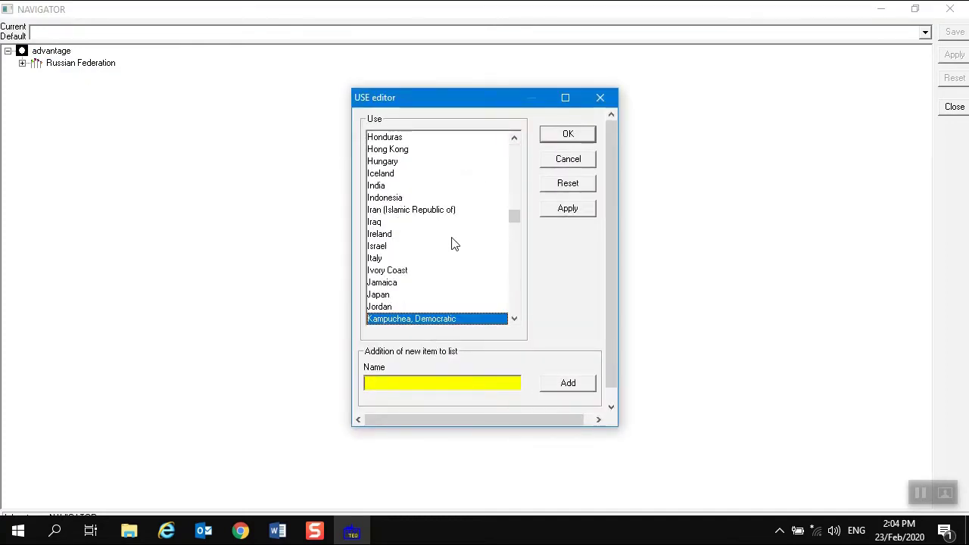
{"action": "scroll", "coordinate": [452, 246], "scroll_direction": "down", "scroll_amount": 2}
{"action": "scroll", "coordinate": [452, 246], "scroll_direction": "down", "scroll_amount": 2}
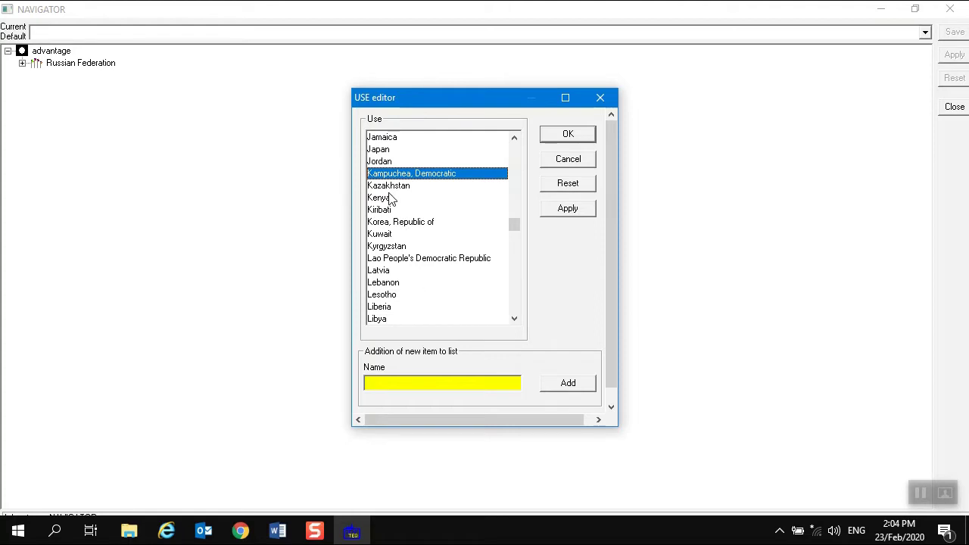
{"action": "left_click", "coordinate": [424, 187]}
{"action": "left_click", "coordinate": [560, 134]}
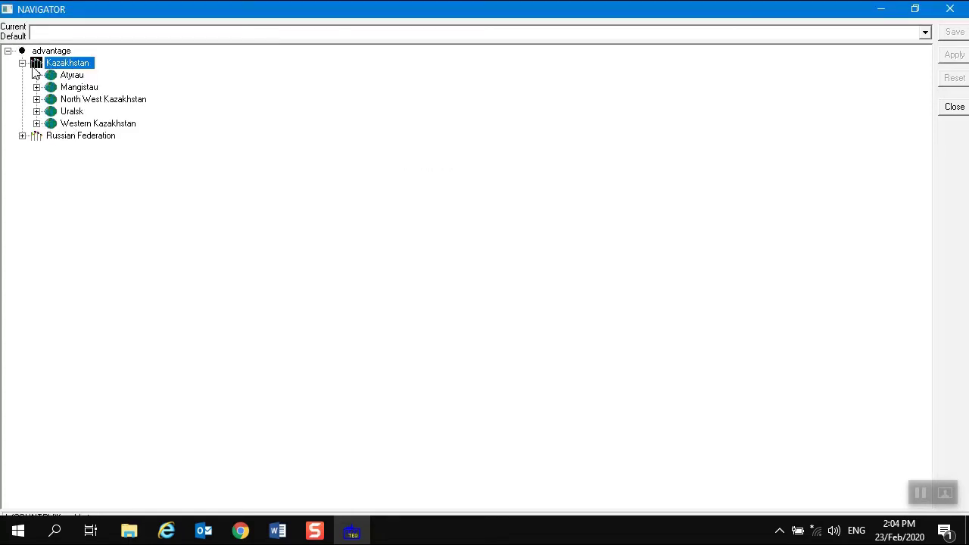
Create a new field named Salam in the Western Kazakhstan area, save it and close its editor
{"action": "left_click", "coordinate": [69, 126]}
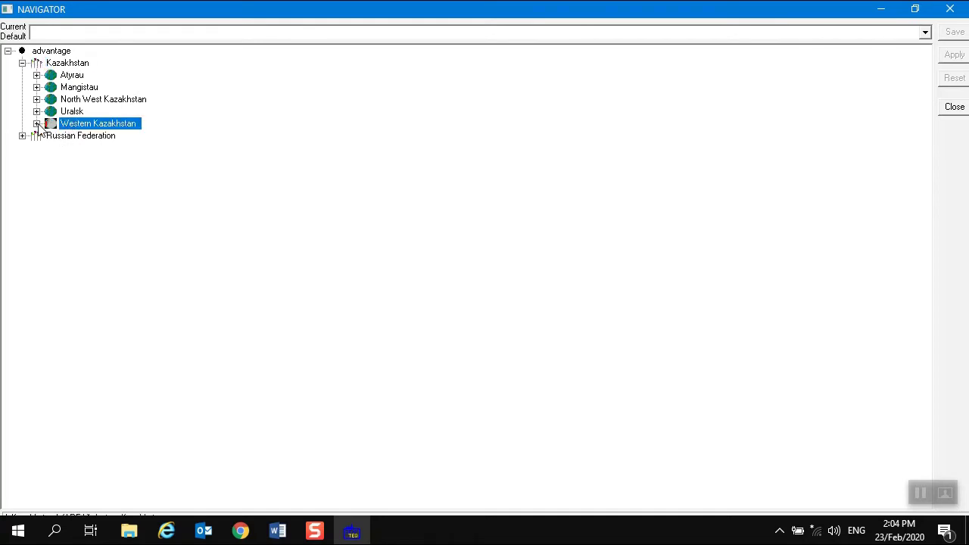
{"action": "right_click", "coordinate": [73, 127]}
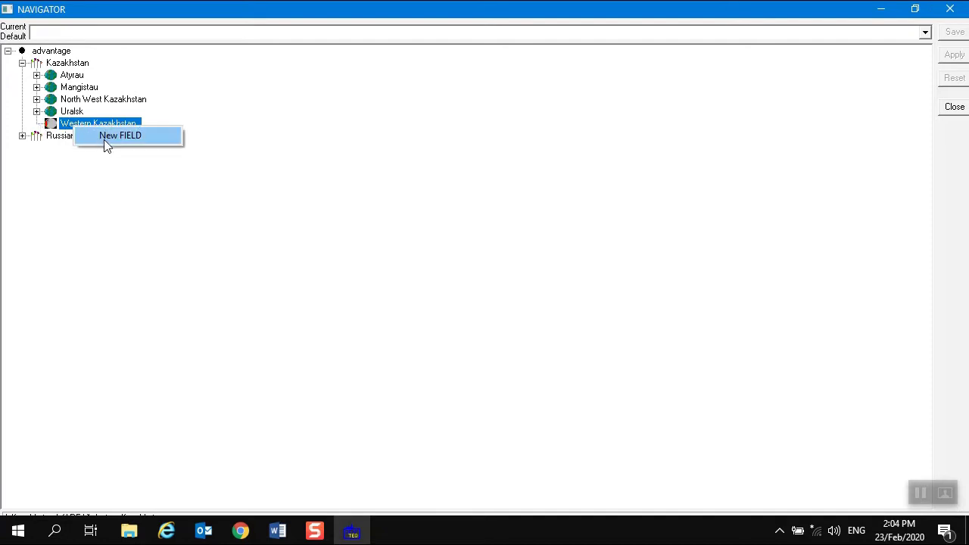
{"action": "left_click", "coordinate": [106, 140]}
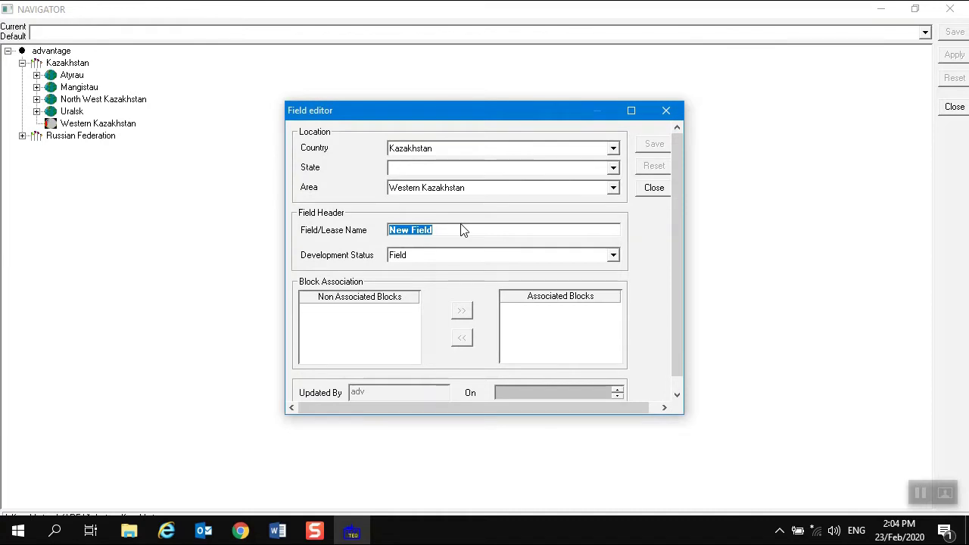
{"action": "type", "text": "Salam"}
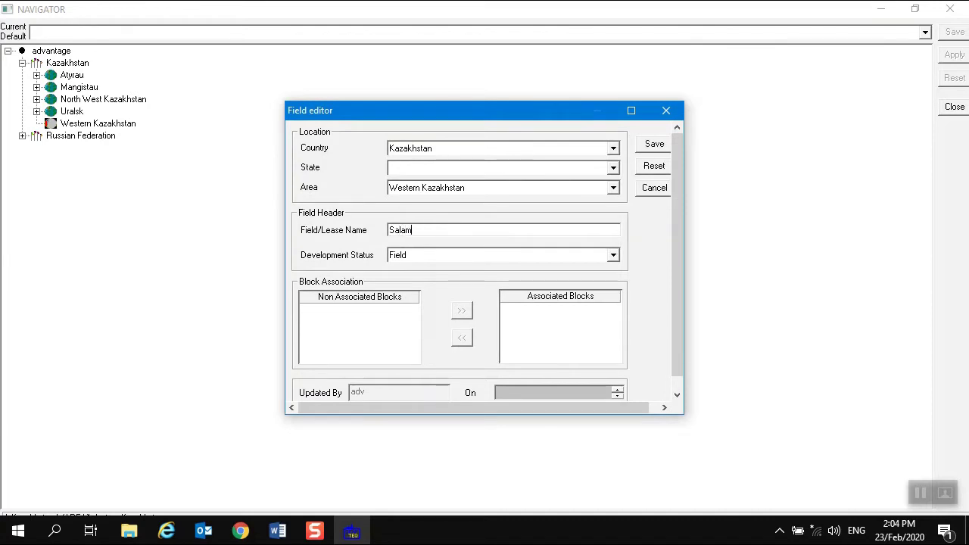
{"action": "left_click", "coordinate": [653, 152]}
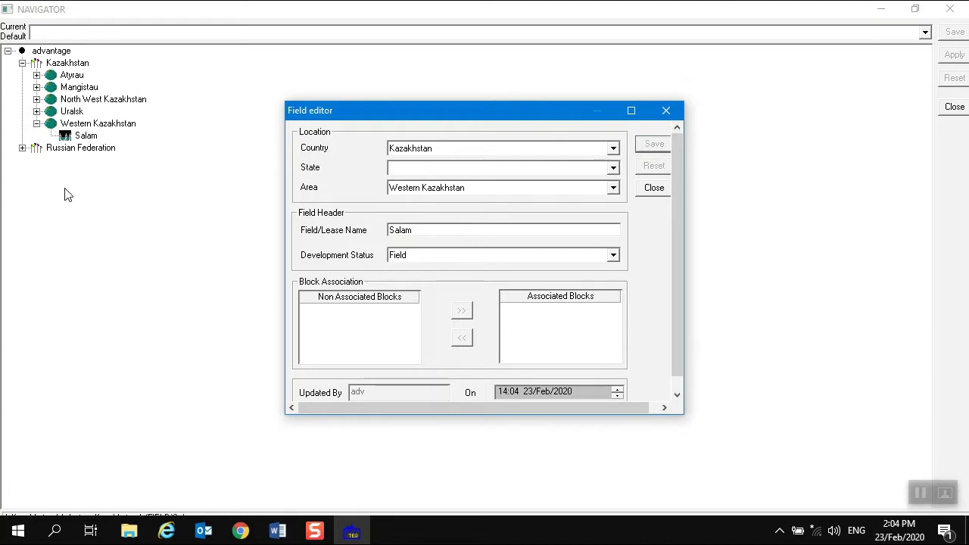
{"action": "left_click", "coordinate": [654, 188]}
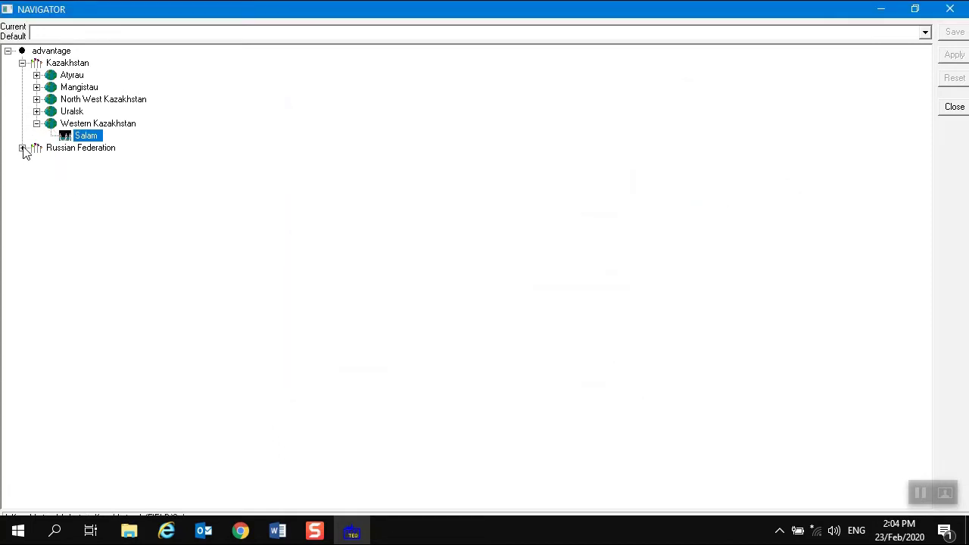
Add a new client named KMG to the client list and place it under the advantage root
{"action": "right_click", "coordinate": [40, 53]}
{"action": "left_click", "coordinate": [81, 97]}
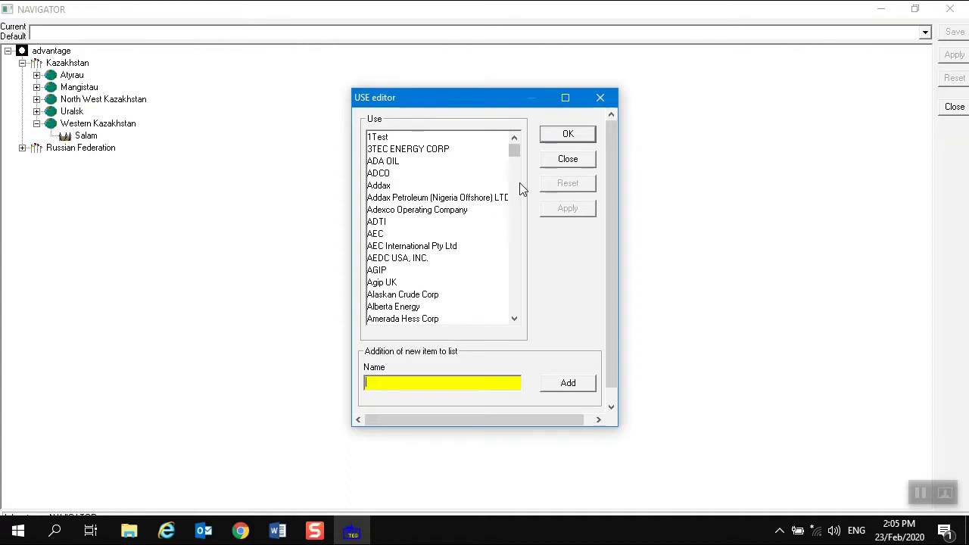
{"action": "type", "text": "KMG"}
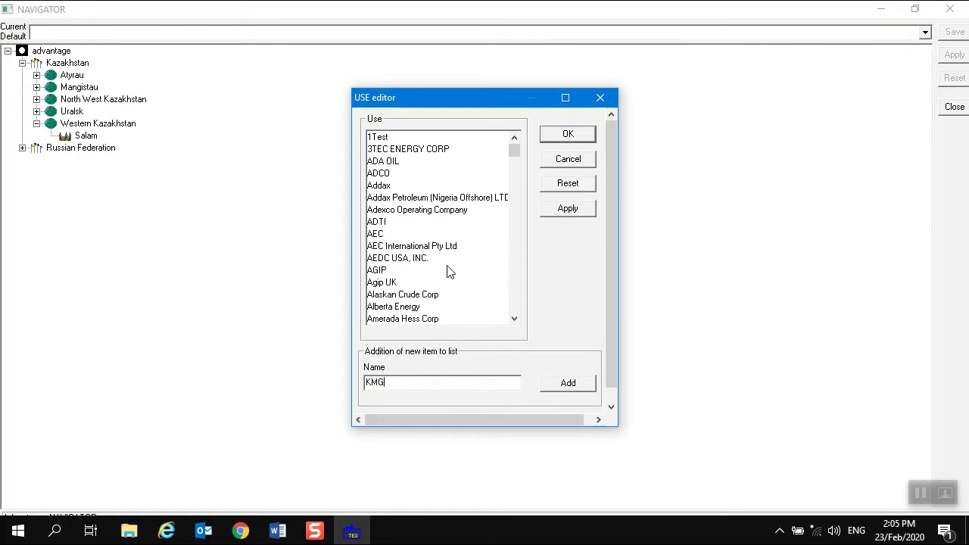
{"action": "left_click", "coordinate": [566, 383]}
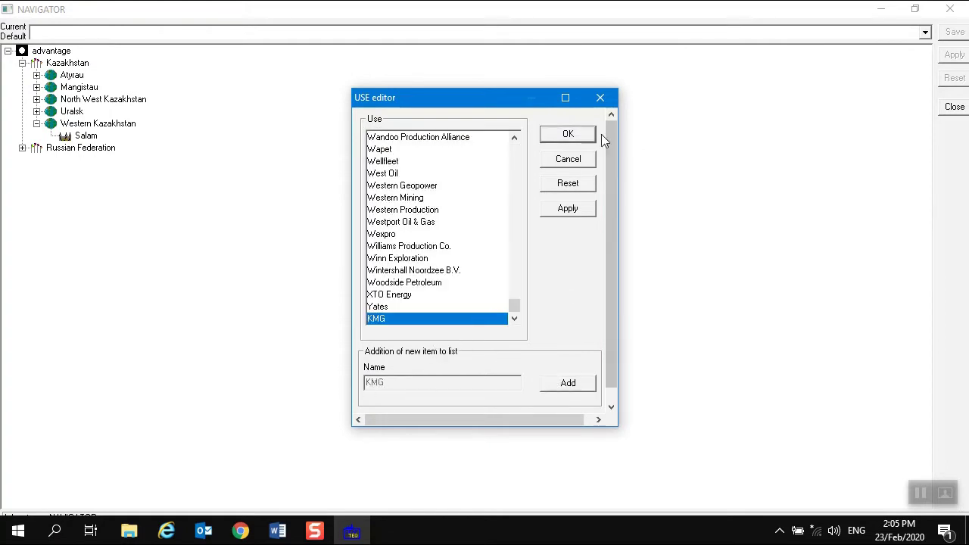
{"action": "left_click", "coordinate": [577, 136]}
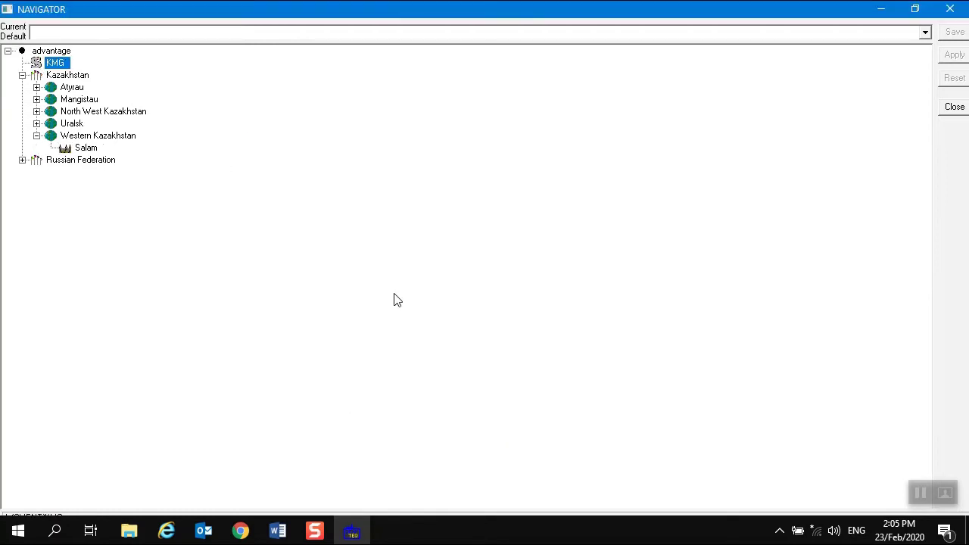
Start a new facility under the Salam field and name it Eagle 2
{"action": "right_click", "coordinate": [75, 149]}
{"action": "left_click", "coordinate": [119, 200]}
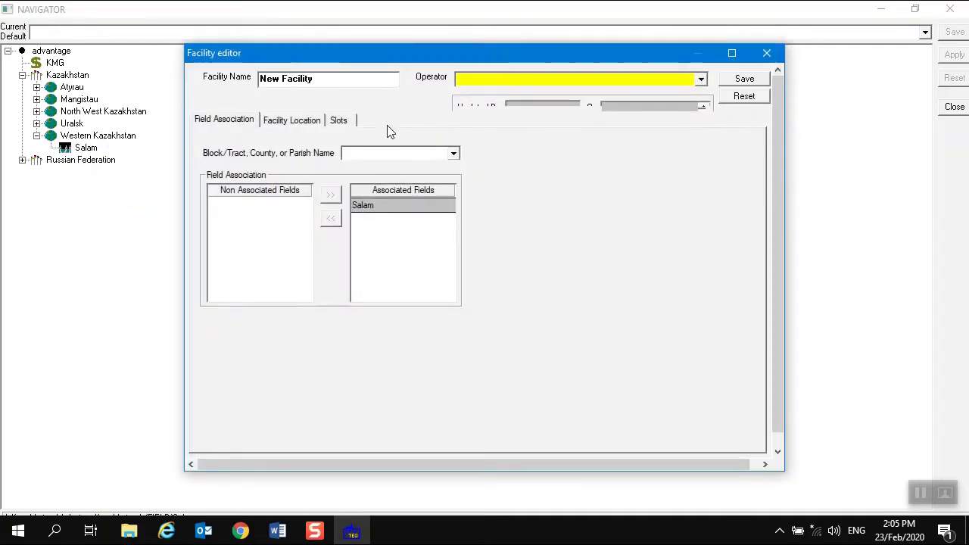
{"action": "left_click", "coordinate": [730, 53]}
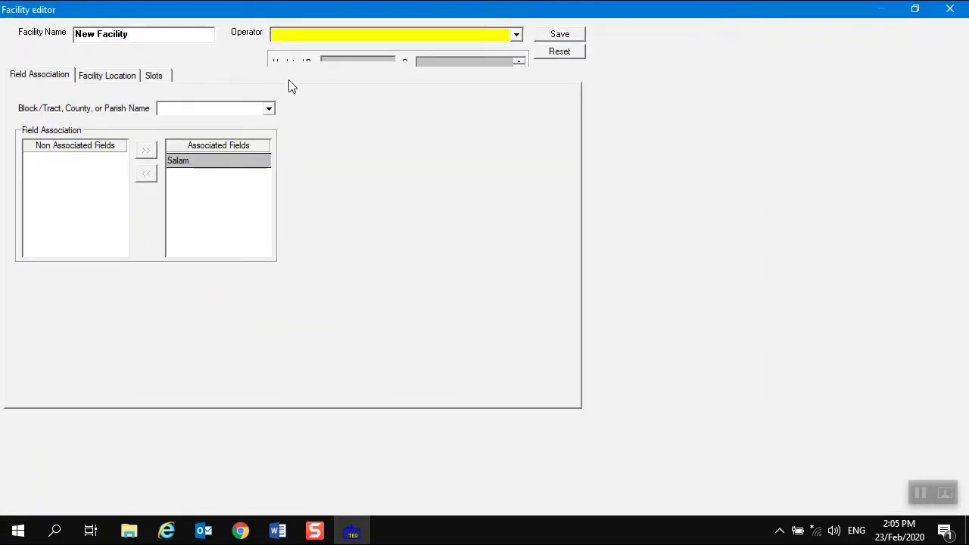
{"action": "left_click_drag", "start_coordinate": [133, 34], "coordinate": [61, 45]}
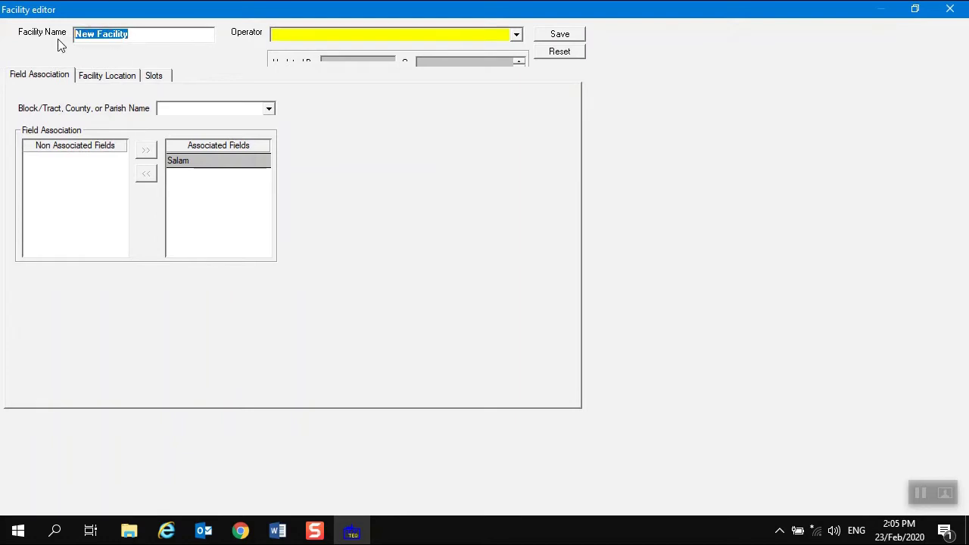
{"action": "type", "text": "Eagle 2"}
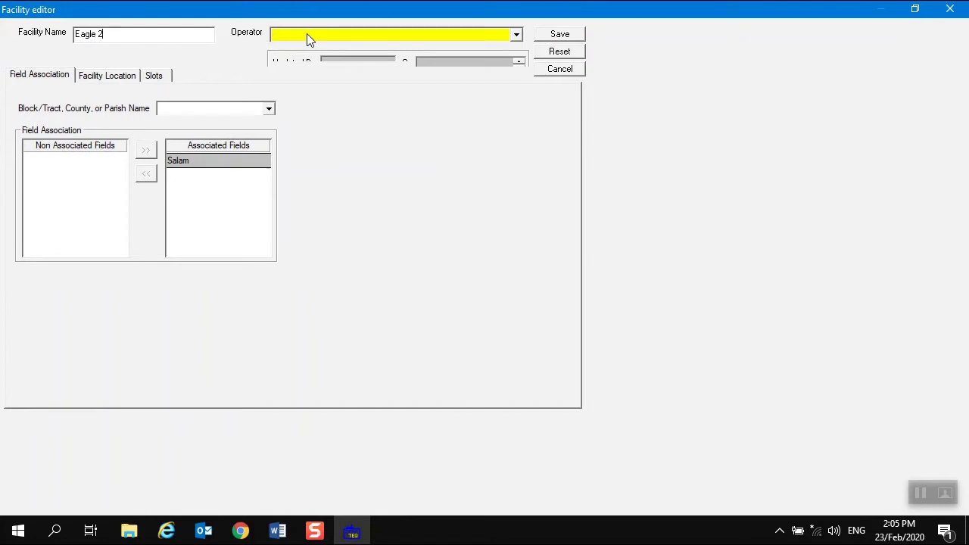
Assign KMG as the operator of facility Eagle 2 and save the facility
{"action": "left_click", "coordinate": [514, 34]}
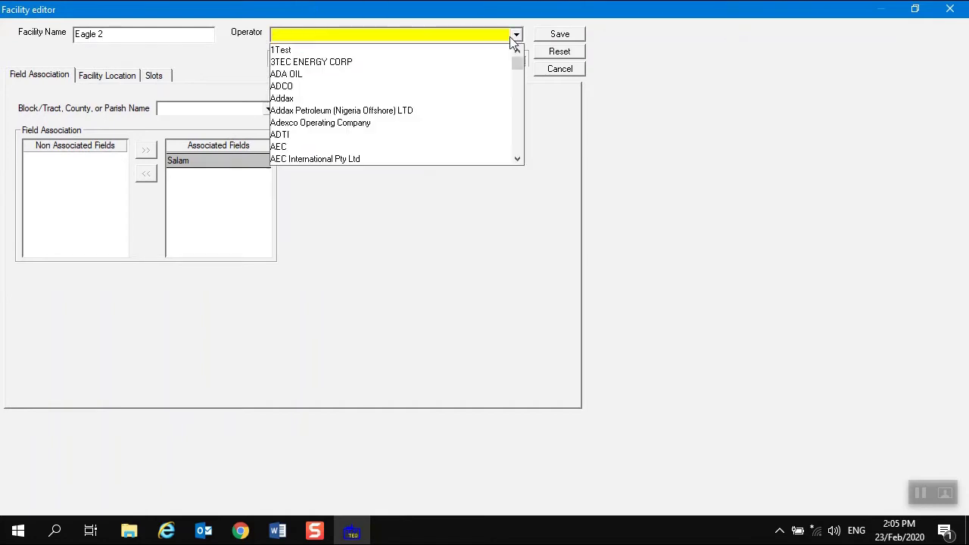
{"action": "key", "text": "k"}
{"action": "scroll", "coordinate": [460, 68], "scroll_direction": "down", "scroll_amount": 1}
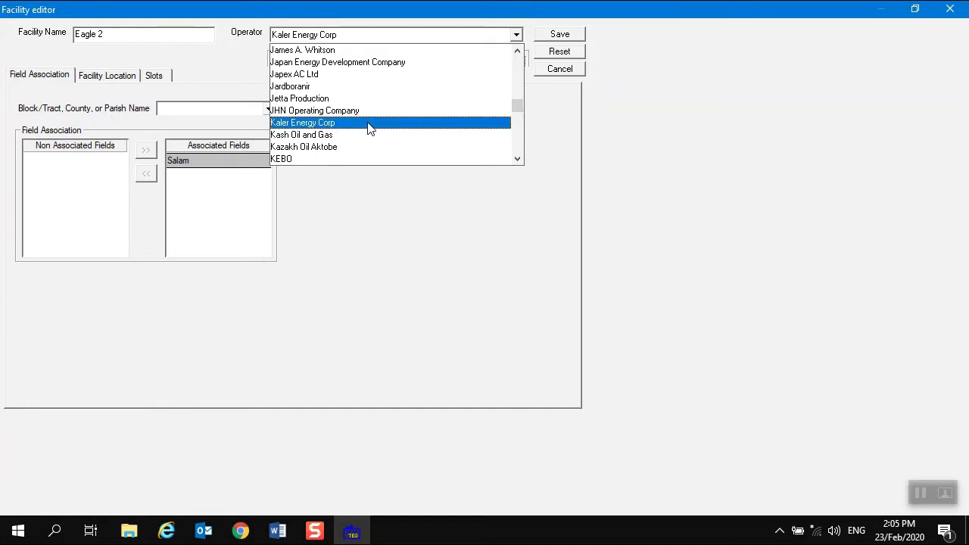
{"action": "scroll", "coordinate": [356, 125], "scroll_direction": "down", "scroll_amount": 2}
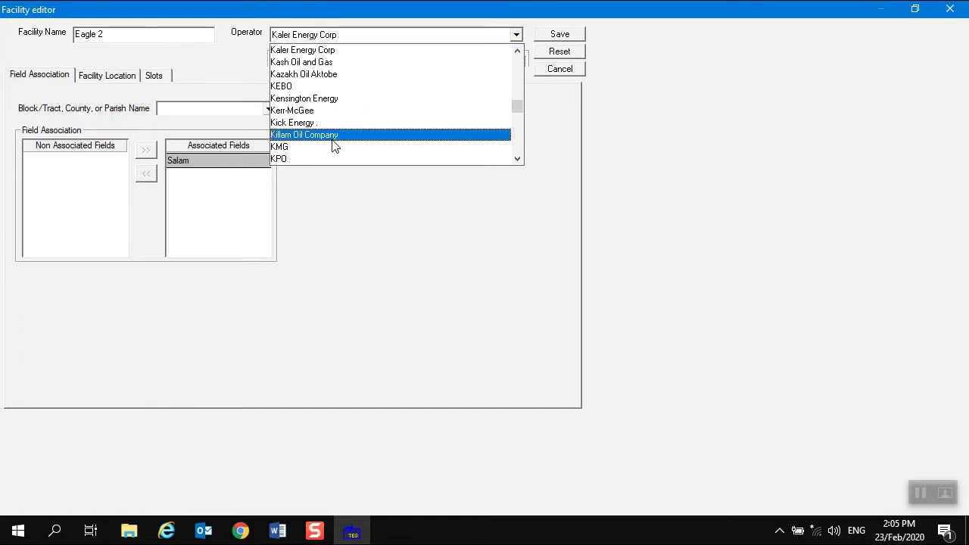
{"action": "left_click", "coordinate": [335, 146]}
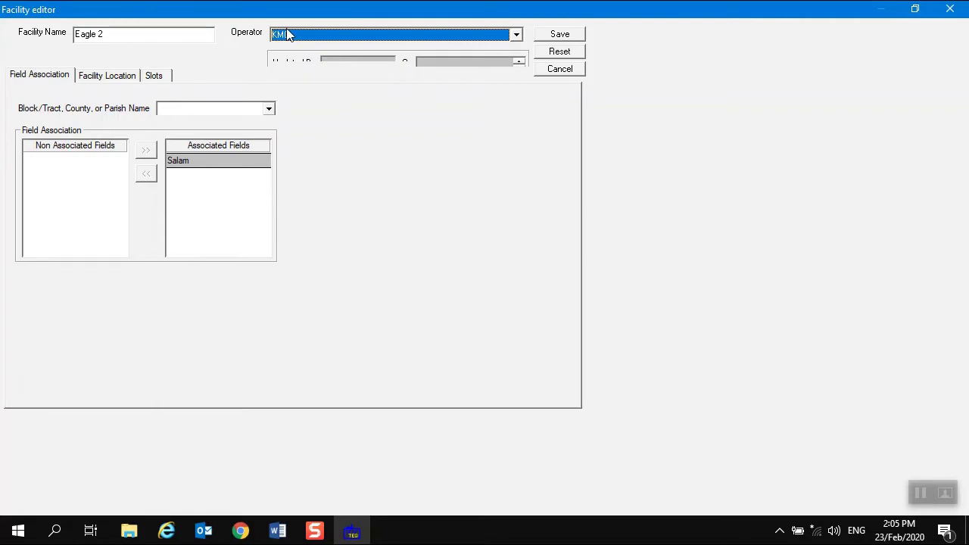
{"action": "left_click", "coordinate": [550, 34]}
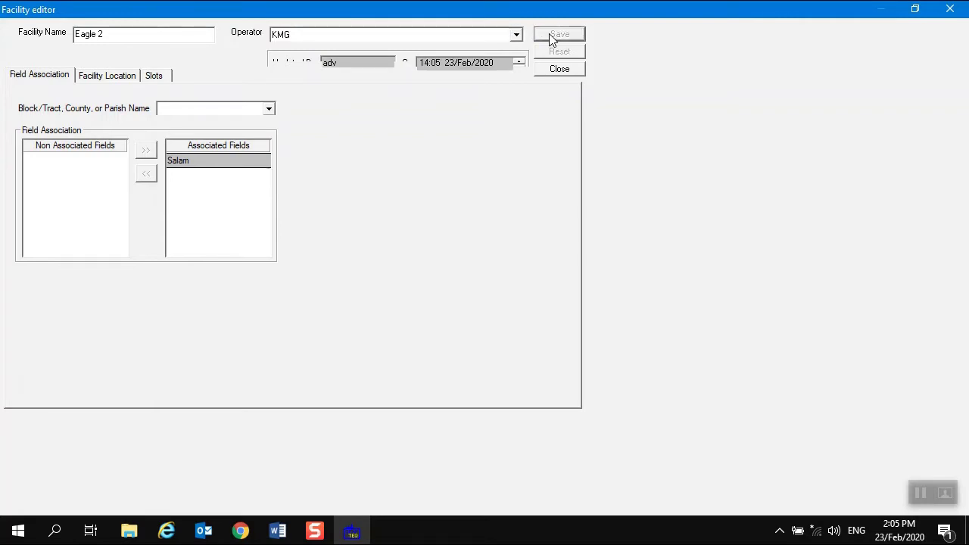
Change the facility type of Eagle 2 to Land Well in its slot settings
{"action": "left_click", "coordinate": [93, 78]}
{"action": "left_click", "coordinate": [156, 76]}
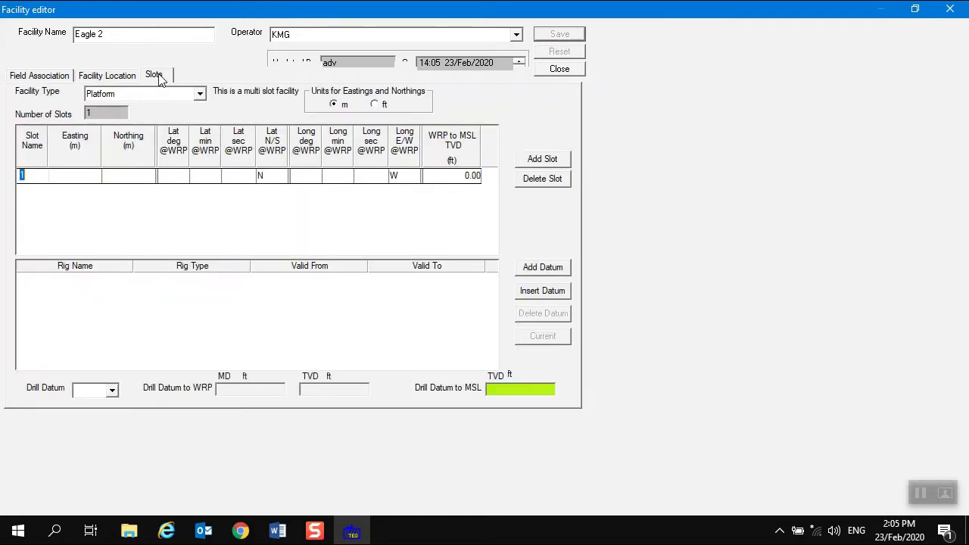
{"action": "left_click", "coordinate": [201, 95]}
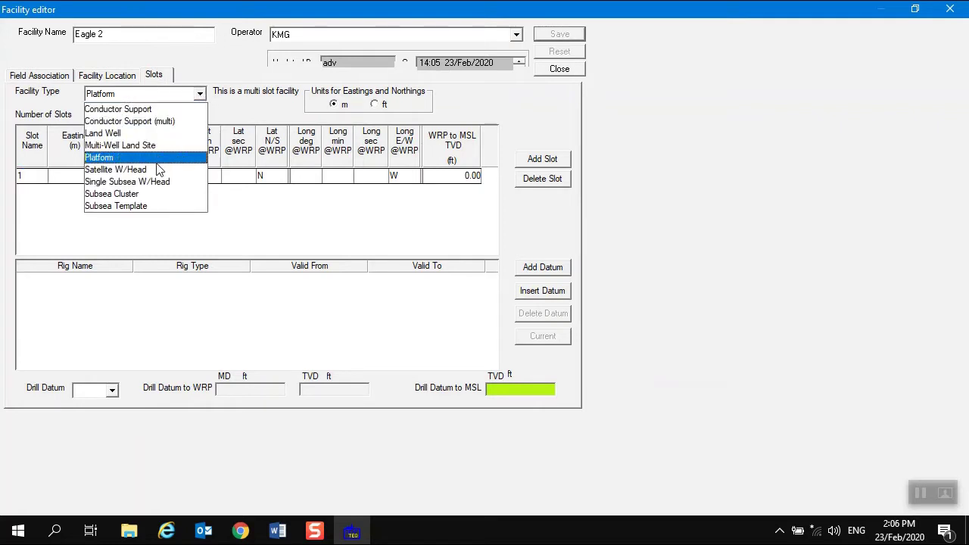
{"action": "left_click", "coordinate": [106, 133]}
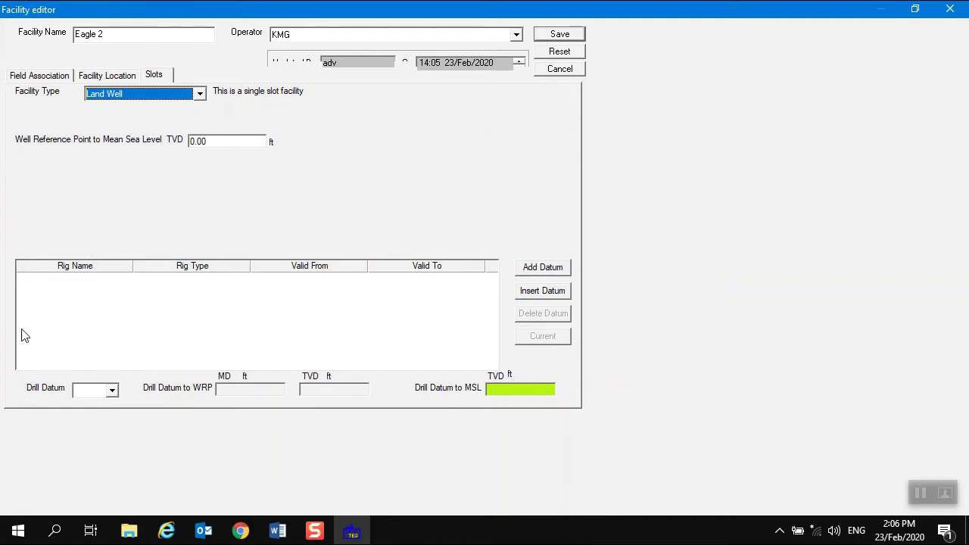
Add a drill datum to the facility and assign rig BU3200 to it
{"action": "left_click", "coordinate": [550, 276]}
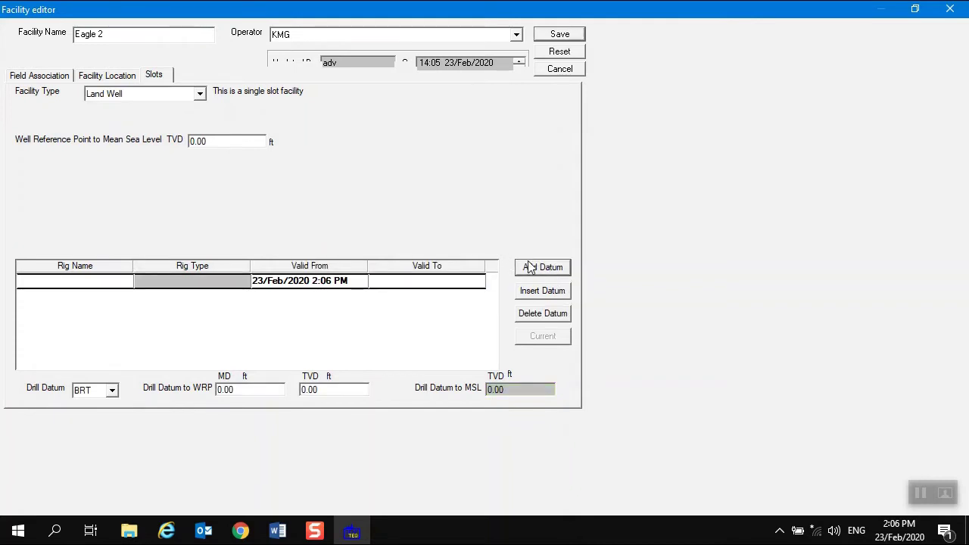
{"action": "left_click", "coordinate": [99, 288]}
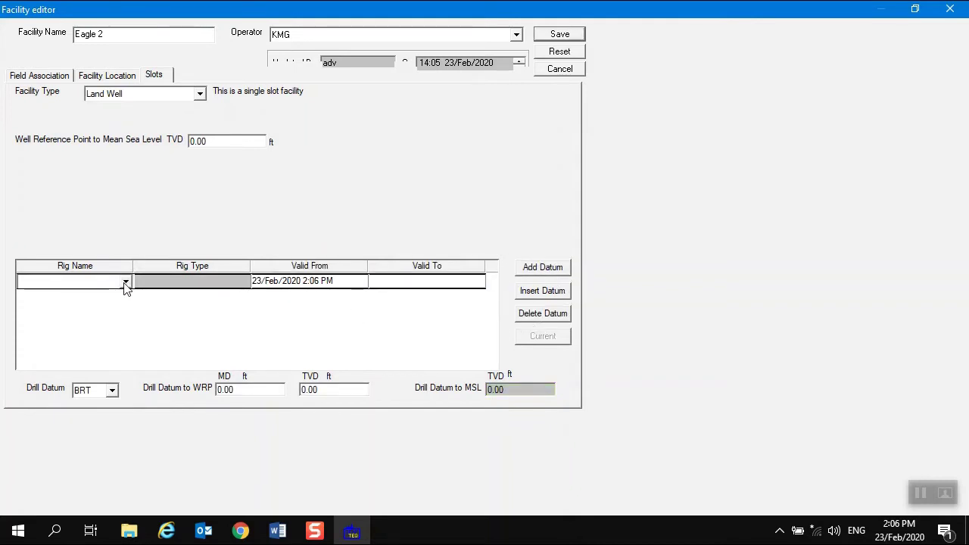
{"action": "left_click", "coordinate": [125, 283]}
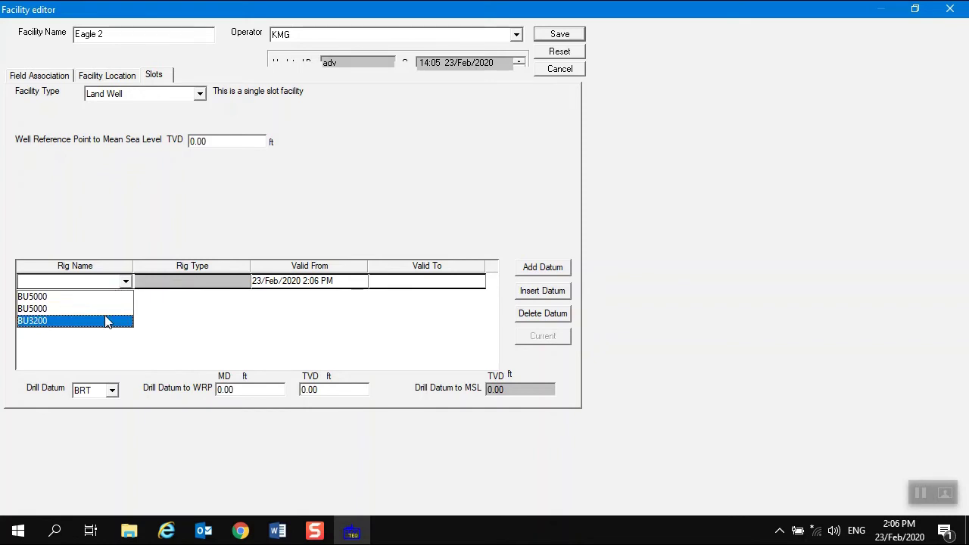
{"action": "left_click", "coordinate": [34, 327]}
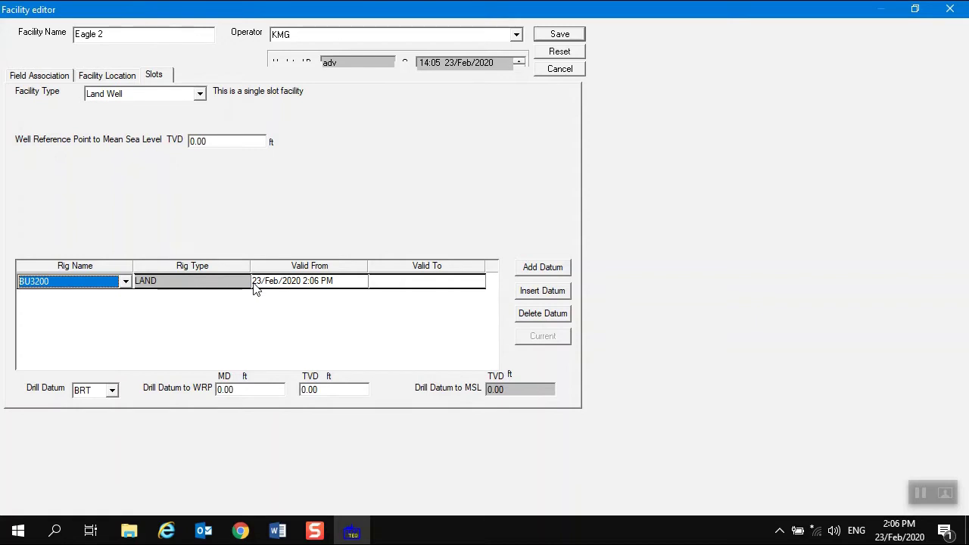
Set the year of the BU3200 datum's Valid From date to 2019 and save the facility
{"action": "left_click", "coordinate": [294, 285]}
{"action": "left_click", "coordinate": [296, 282]}
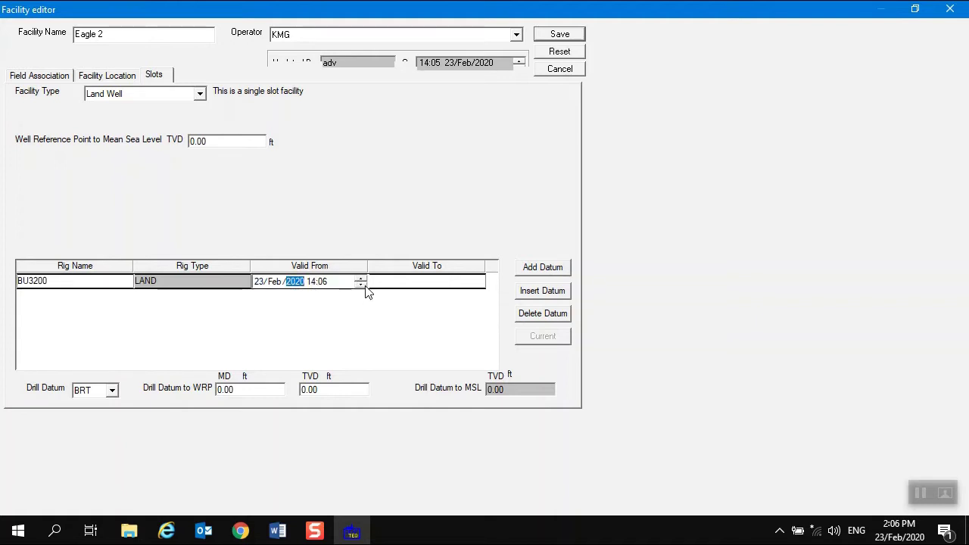
{"action": "left_click", "coordinate": [363, 286]}
{"action": "left_click", "coordinate": [274, 281]}
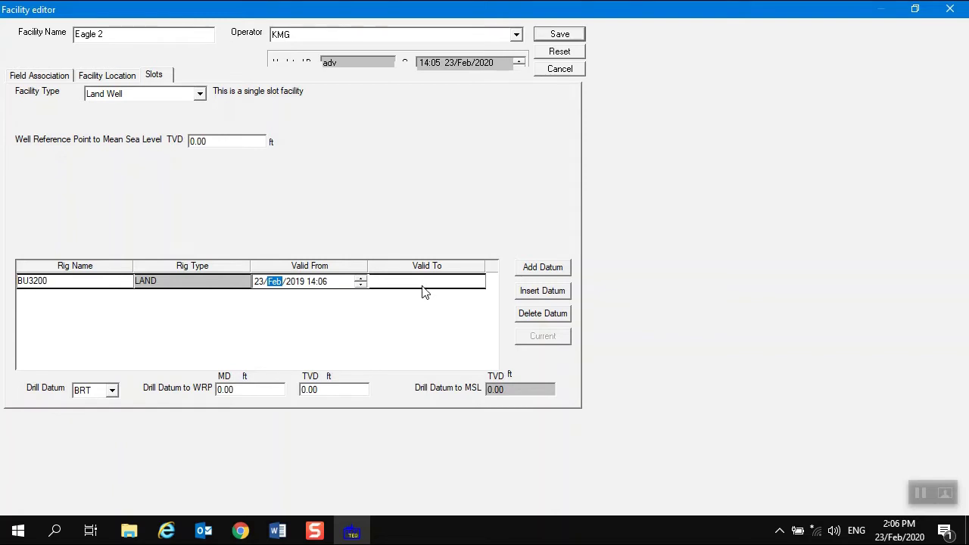
{"action": "left_click", "coordinate": [560, 35]}
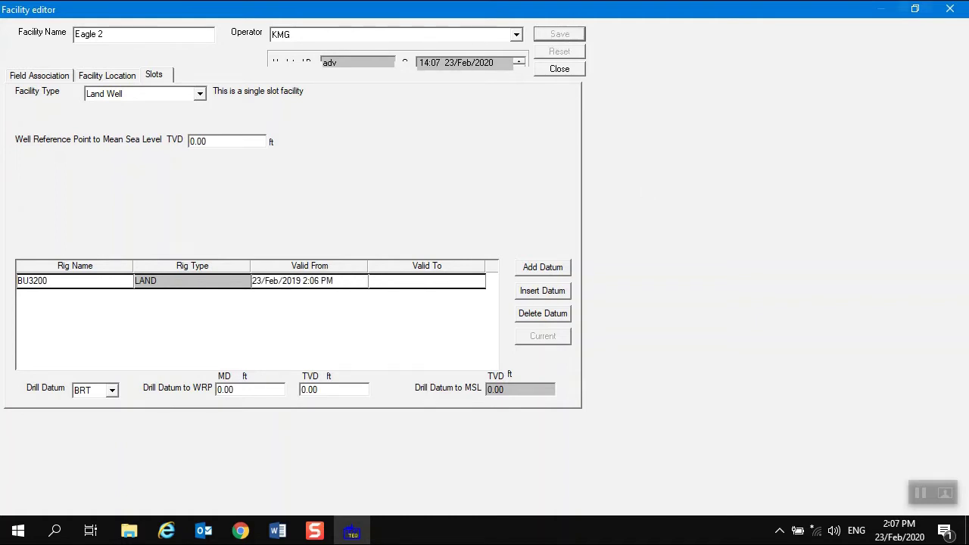
Close the facility editor, collapse field Salam in the hierarchy and close the Navigator
{"action": "left_click", "coordinate": [952, 12]}
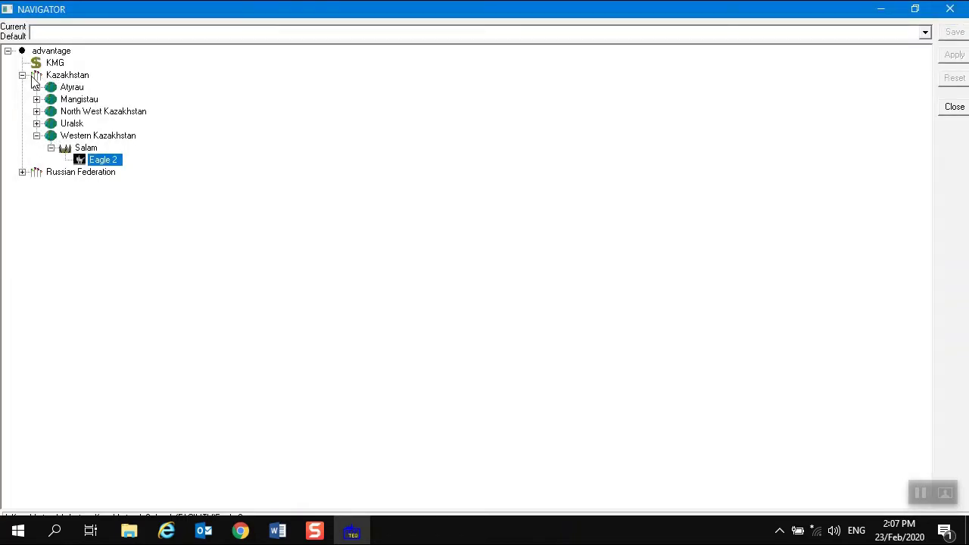
{"action": "left_click", "coordinate": [50, 147]}
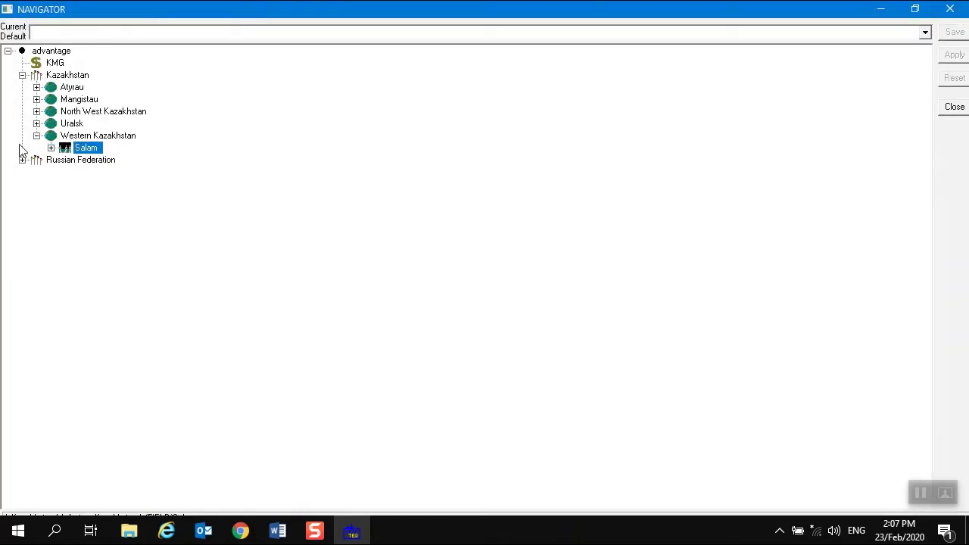
{"action": "left_click", "coordinate": [52, 64]}
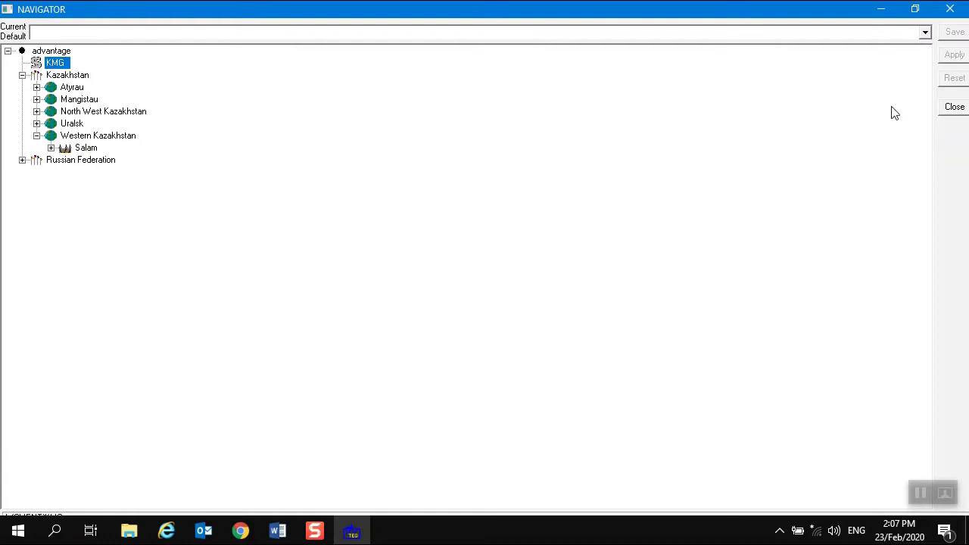
{"action": "left_click", "coordinate": [83, 148]}
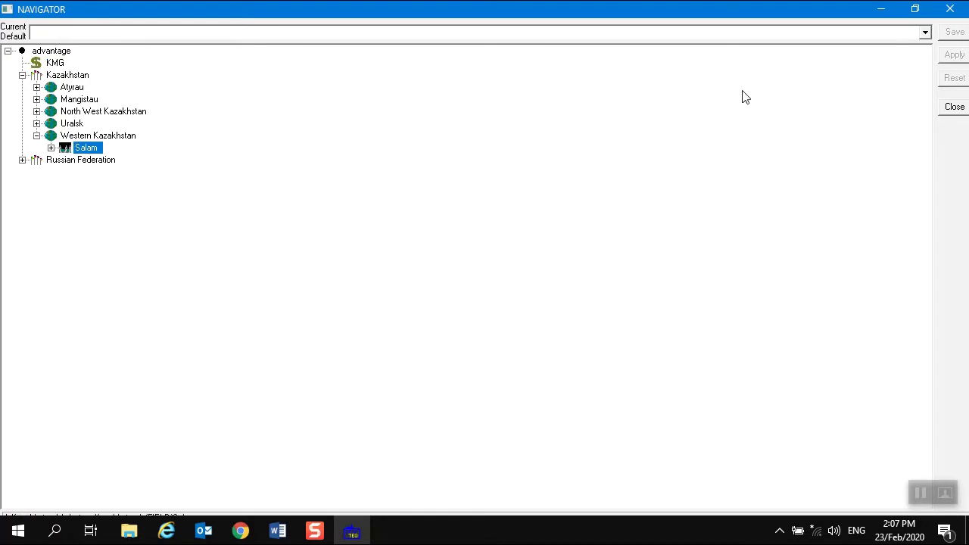
{"action": "left_click", "coordinate": [955, 107]}
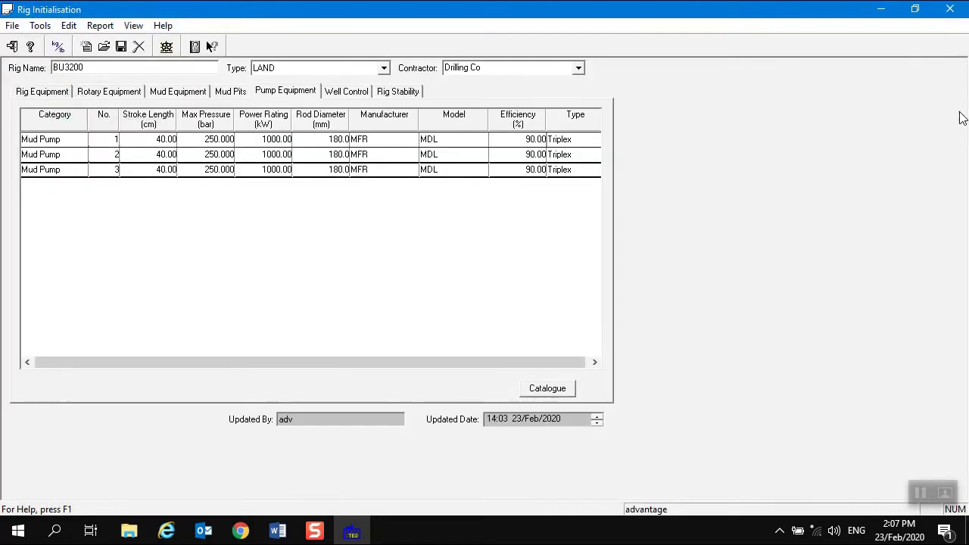
Reopen the Navigator, expand client KMG and field Salam down to facility Eagle 2, and maximize the window
{"action": "left_click", "coordinate": [166, 47]}
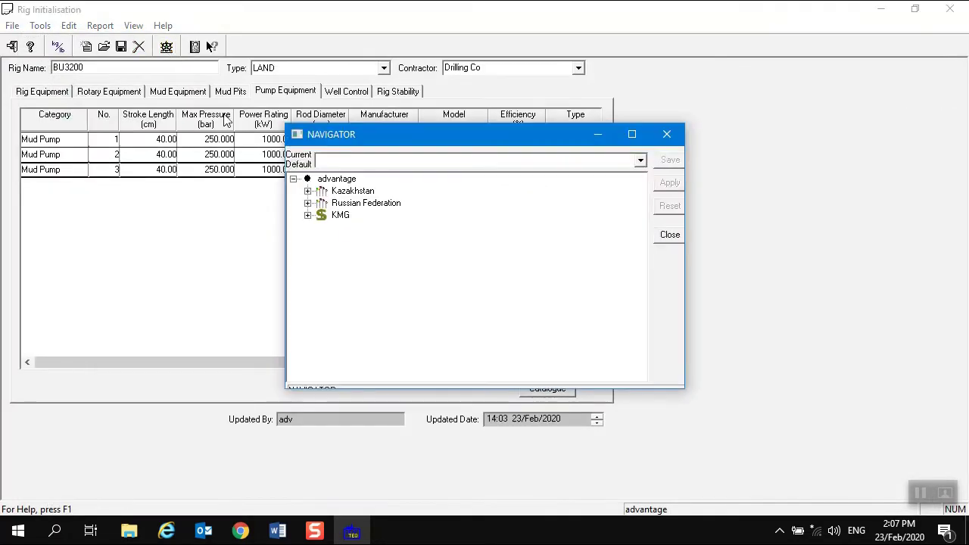
{"action": "left_click", "coordinate": [308, 216]}
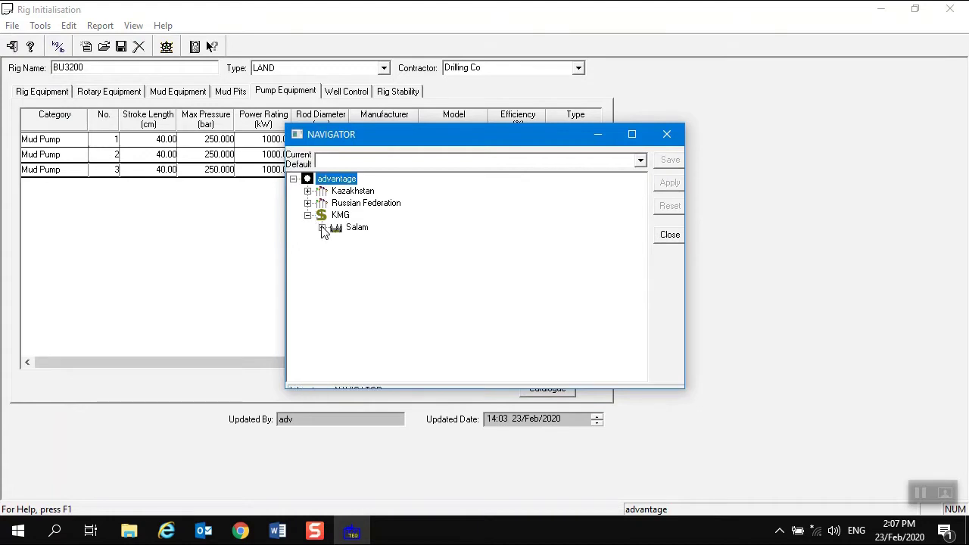
{"action": "left_click", "coordinate": [322, 227]}
{"action": "left_click", "coordinate": [337, 241]}
{"action": "left_click", "coordinate": [632, 134]}
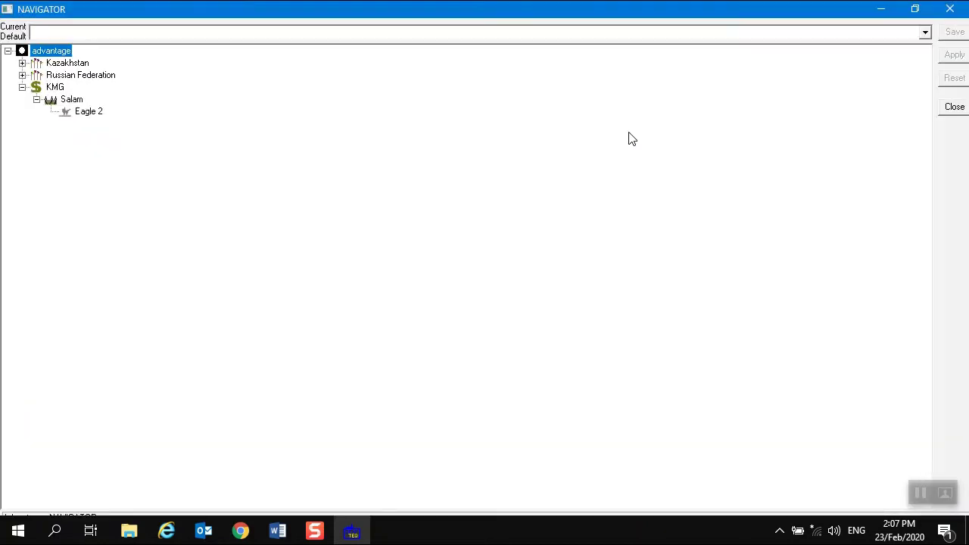
Create a new well under facility Eagle 2 in slot 1 with 12 as both its well name and short name
{"action": "right_click", "coordinate": [90, 116]}
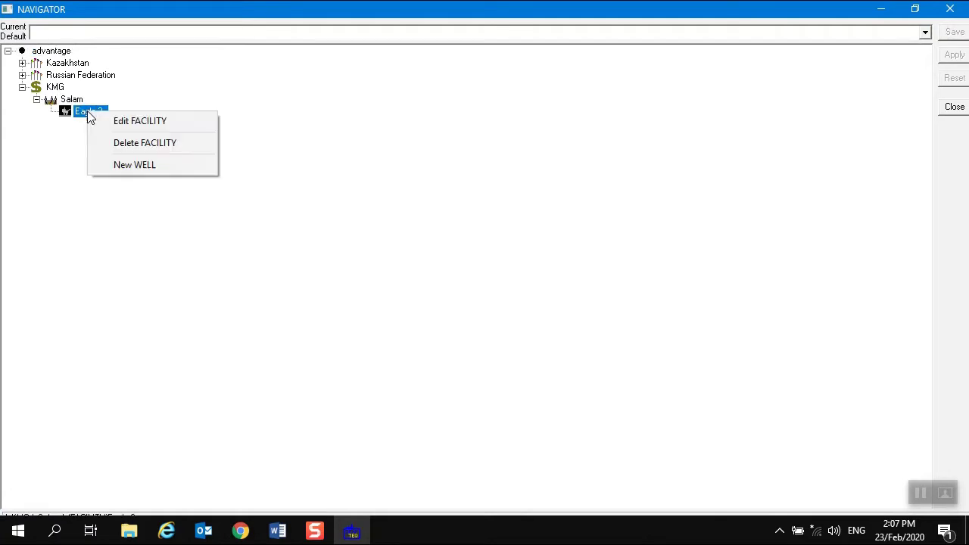
{"action": "left_click", "coordinate": [122, 164]}
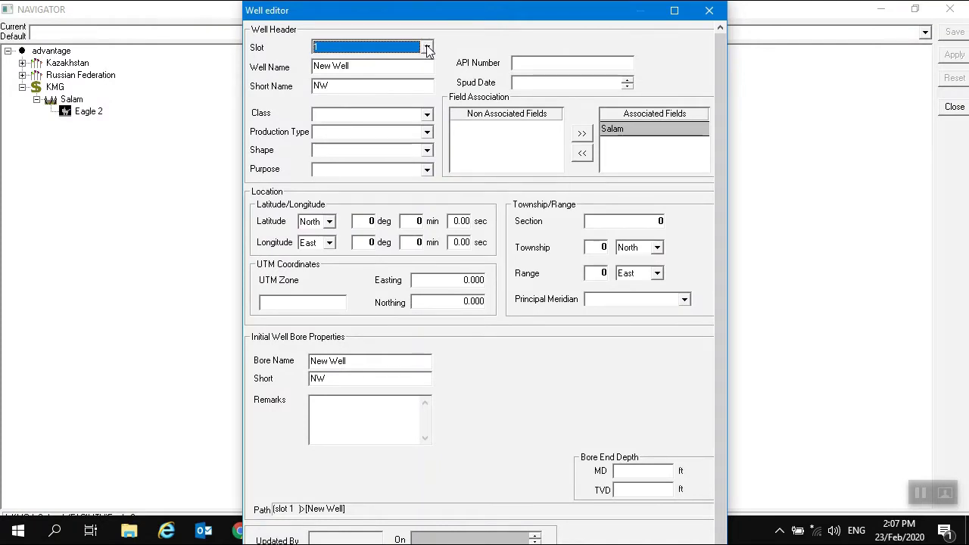
{"action": "left_click", "coordinate": [427, 48]}
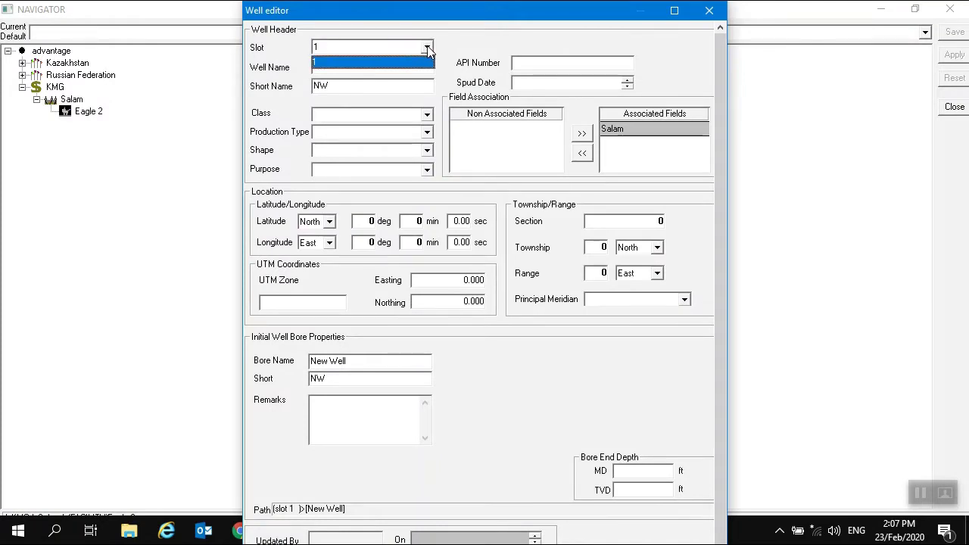
{"action": "left_click", "coordinate": [426, 50]}
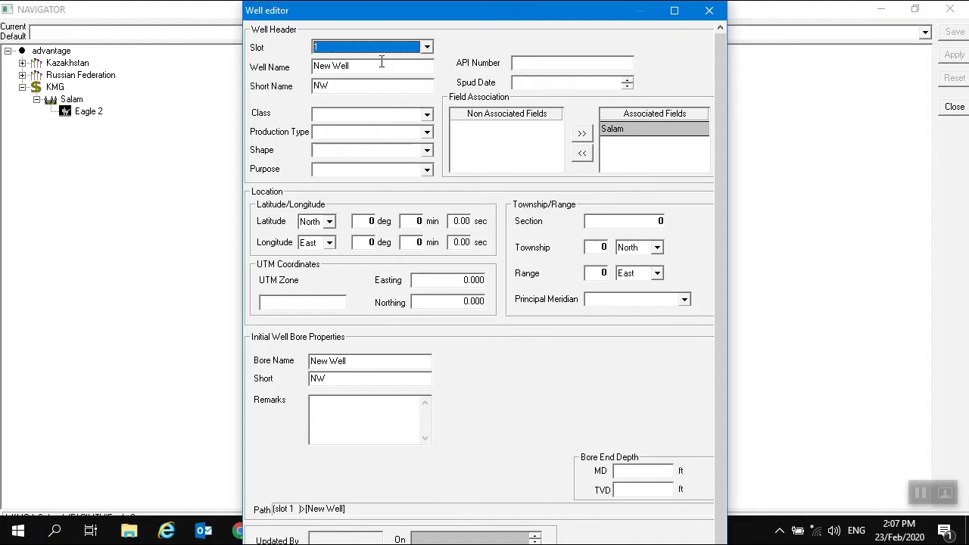
{"action": "left_click", "coordinate": [356, 65]}
{"action": "type", "text": "12"}
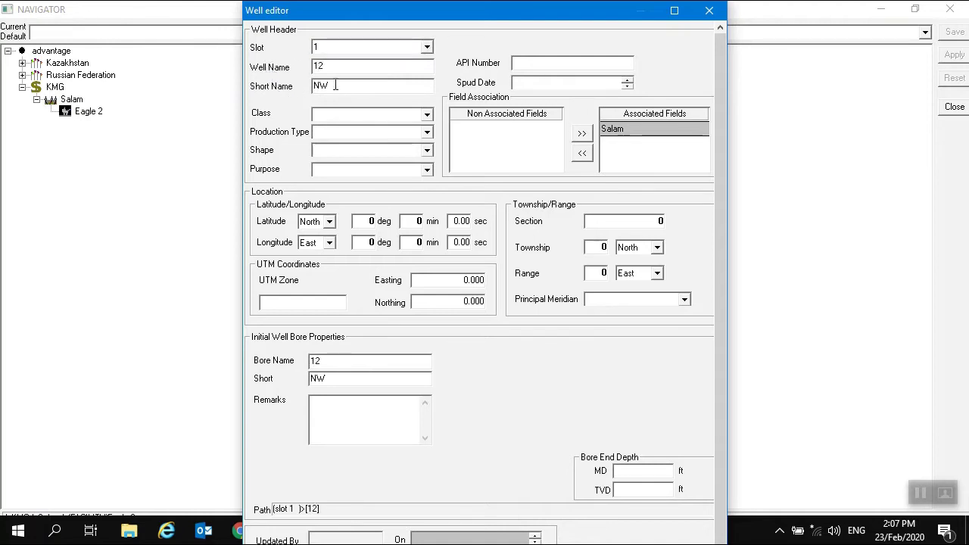
{"action": "key", "text": "Tab"}
{"action": "type", "text": "12"}
Set the well's spud date to 14:07 21/Feb/2020, save the well and close its editor
{"action": "left_click", "coordinate": [627, 80]}
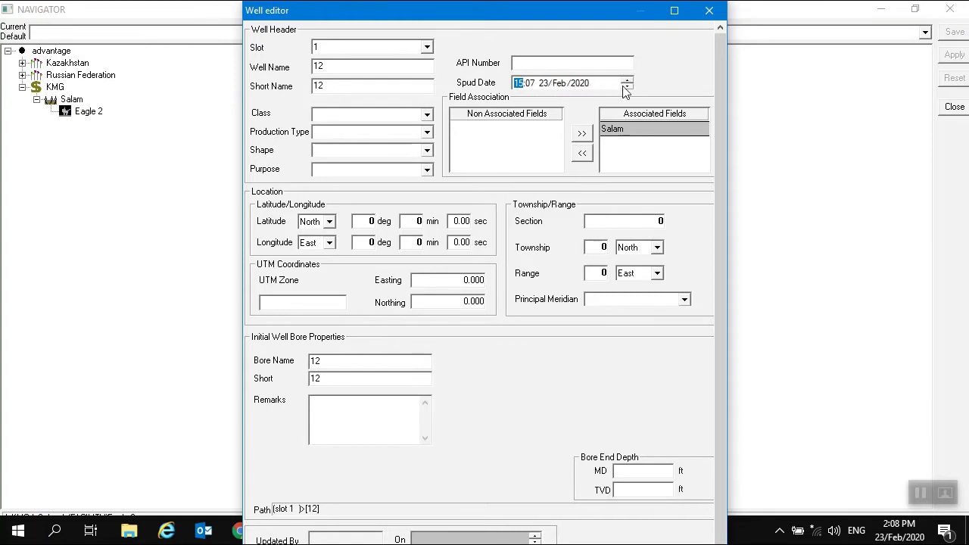
{"action": "left_click", "coordinate": [558, 88]}
{"action": "left_click", "coordinate": [627, 87]}
{"action": "left_click", "coordinate": [626, 87]}
{"action": "scroll", "coordinate": [443, 156], "scroll_direction": "down", "scroll_amount": 1}
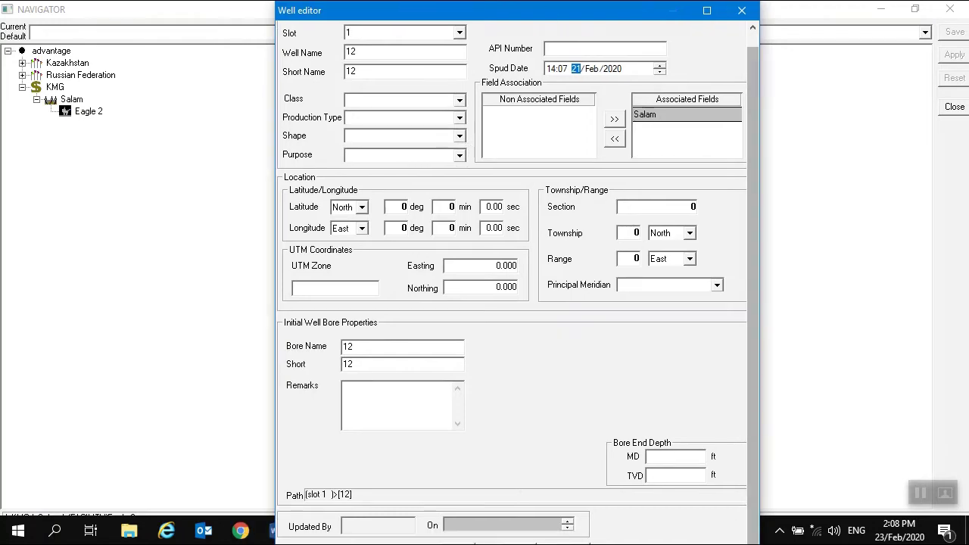
{"action": "left_click", "coordinate": [706, 11]}
{"action": "scroll", "coordinate": [707, 326], "scroll_direction": "down", "scroll_amount": 3}
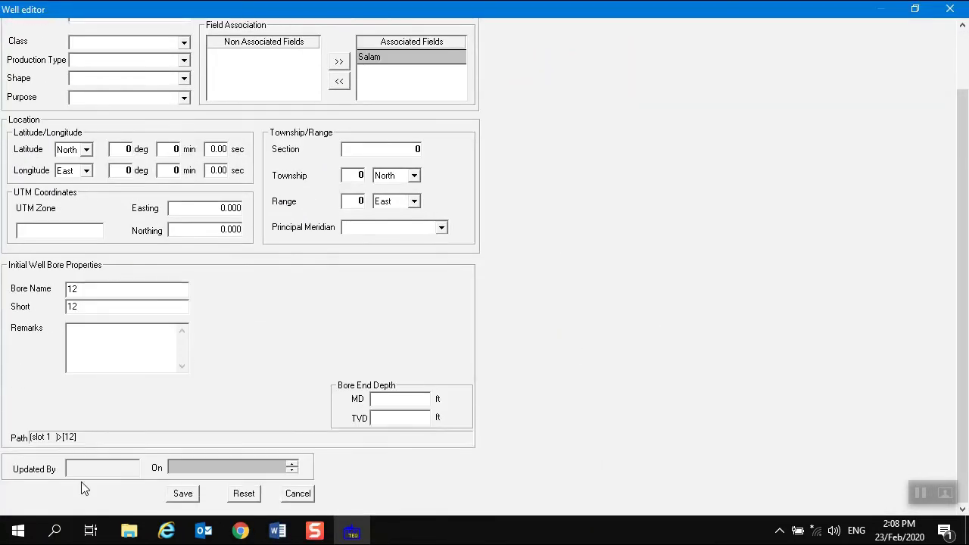
{"action": "left_click", "coordinate": [182, 494]}
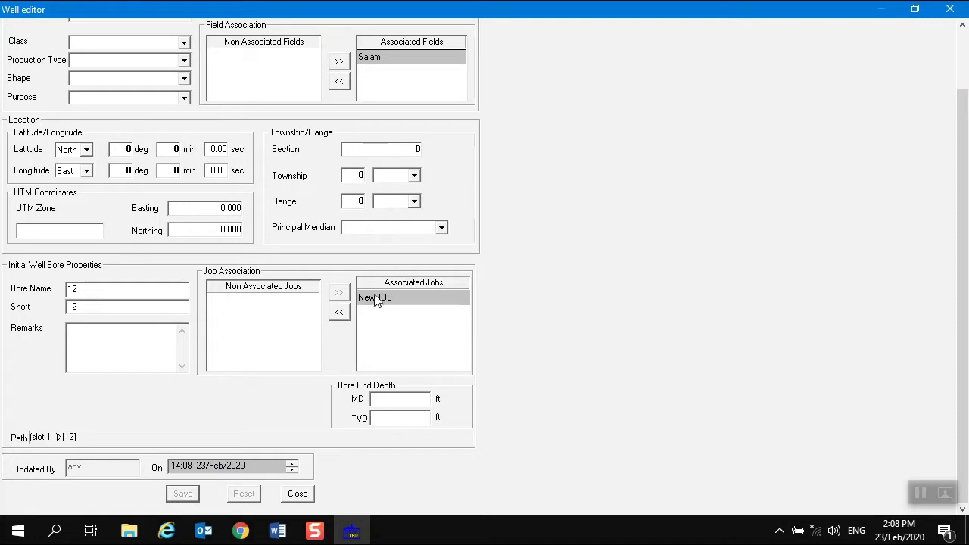
{"action": "left_click", "coordinate": [296, 493]}
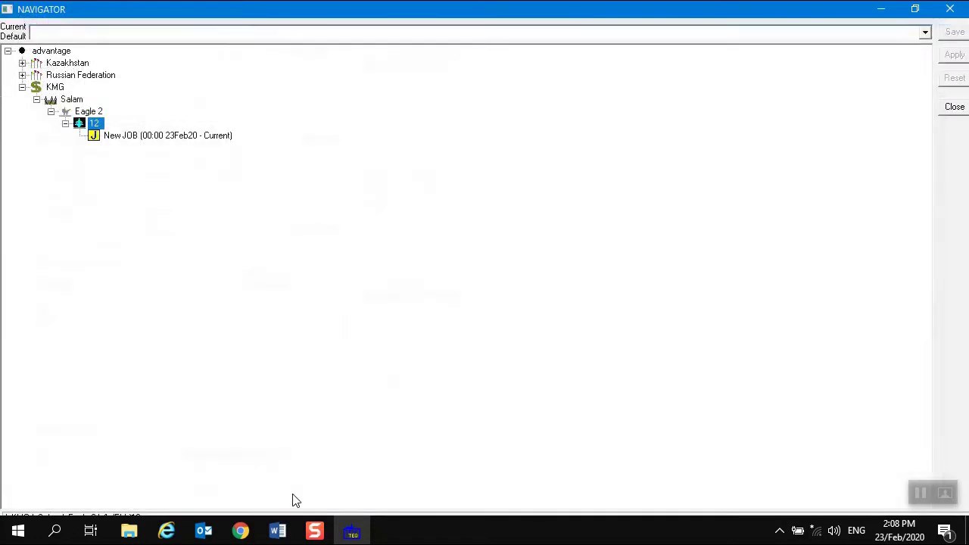
Rename well 12's new job to 123456, fill in its job number, and save and close the job
{"action": "double_click", "coordinate": [110, 136]}
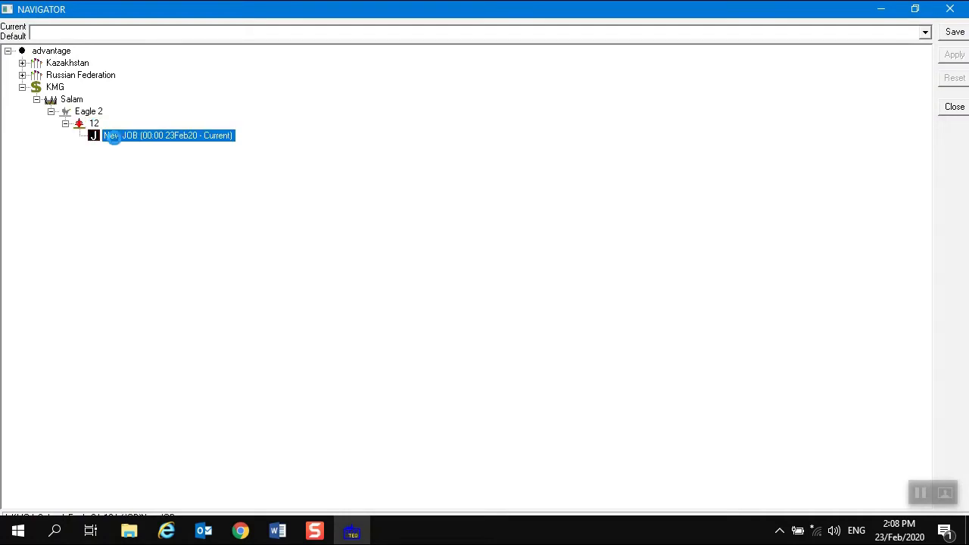
{"action": "left_click", "coordinate": [740, 77]}
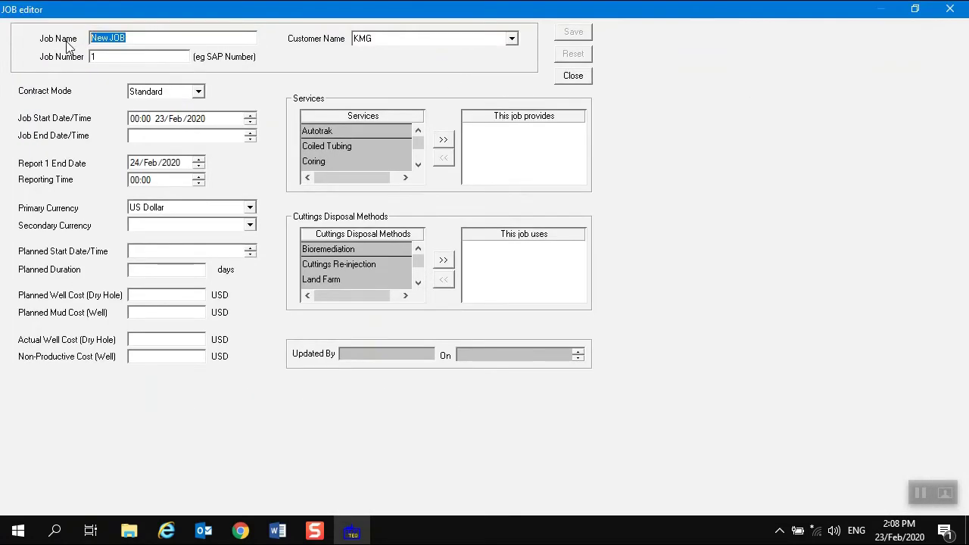
{"action": "type", "text": "123456"}
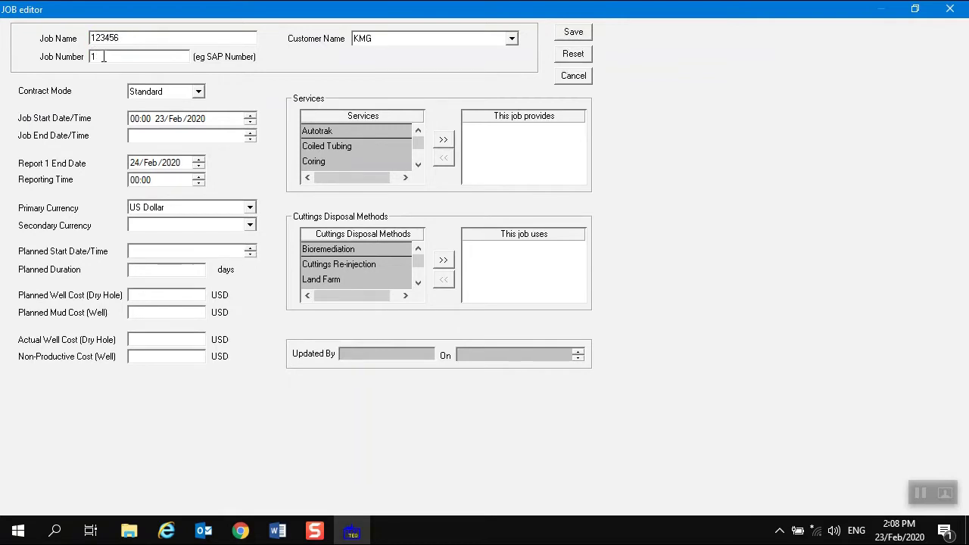
{"action": "type", "text": "123456"}
{"action": "left_click", "coordinate": [162, 91]}
{"action": "left_click", "coordinate": [575, 31]}
{"action": "left_click", "coordinate": [573, 75]}
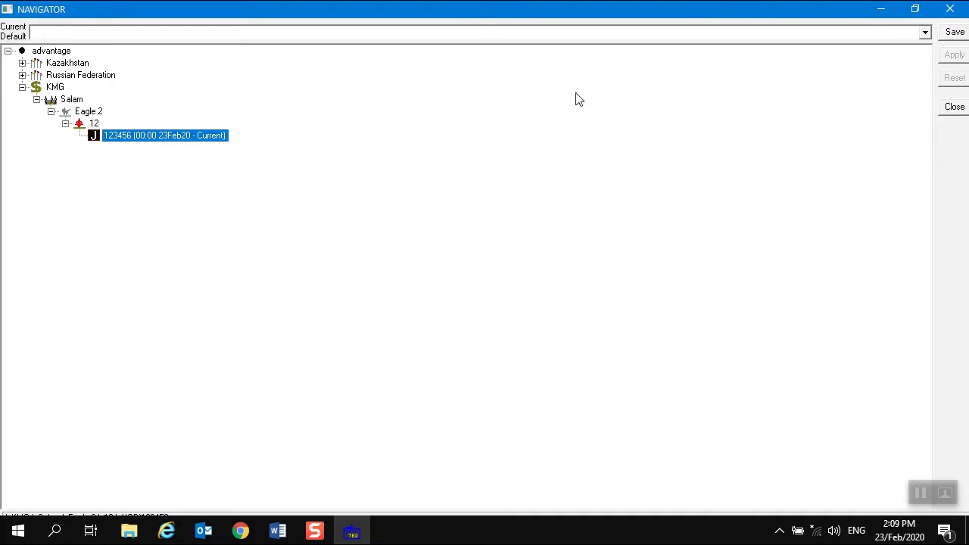
Save job 123456 as the Navigator's current default and close both the Navigator and Rig Initialization
{"action": "left_click", "coordinate": [951, 35]}
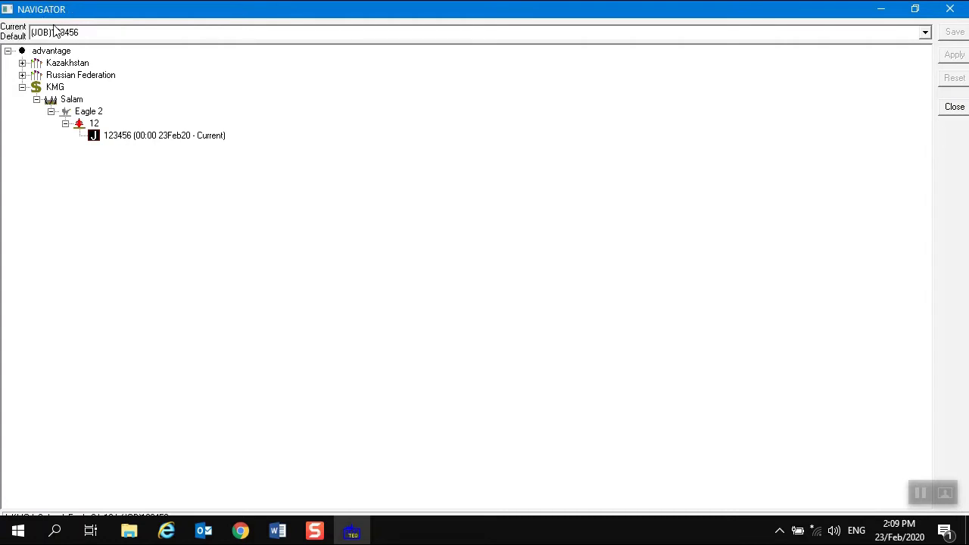
{"action": "left_click", "coordinate": [952, 108]}
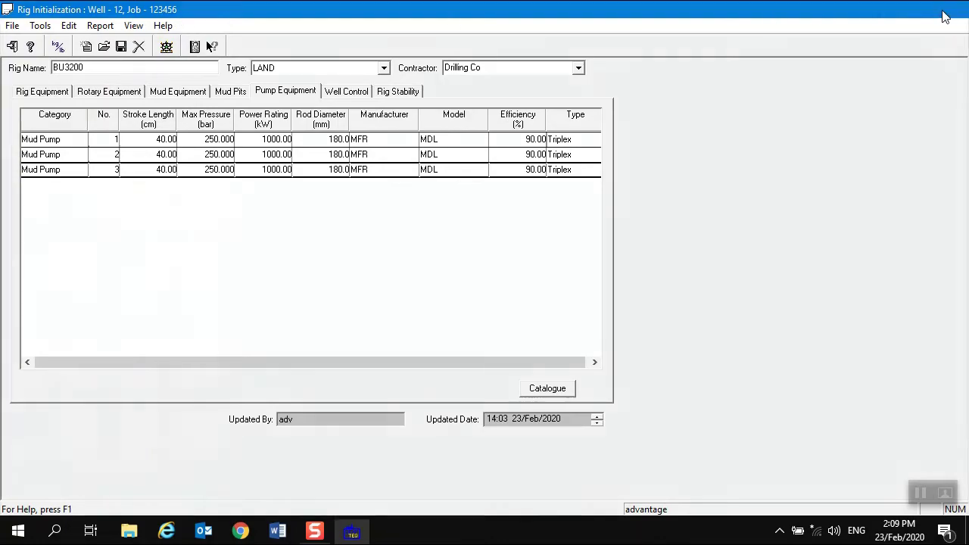
{"action": "left_click", "coordinate": [949, 10]}
Search for "drill" in Windows, launch the Drill String application and maximize its window
{"action": "left_click", "coordinate": [59, 529]}
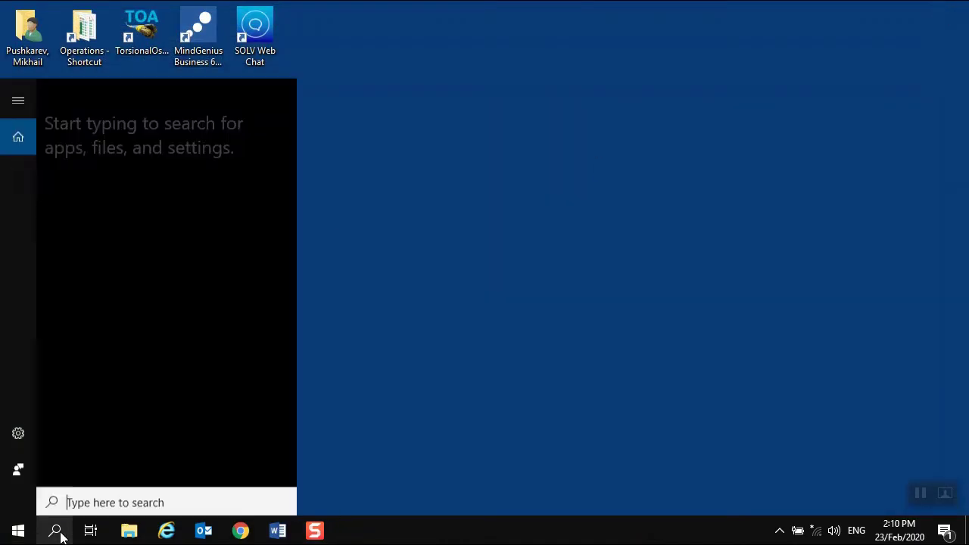
{"action": "type", "text": "drill"}
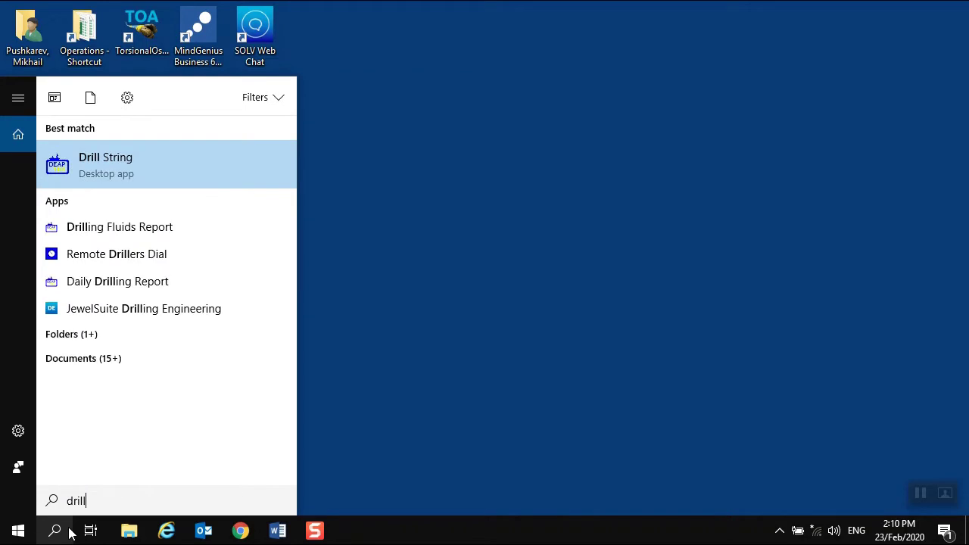
{"action": "left_click", "coordinate": [121, 177]}
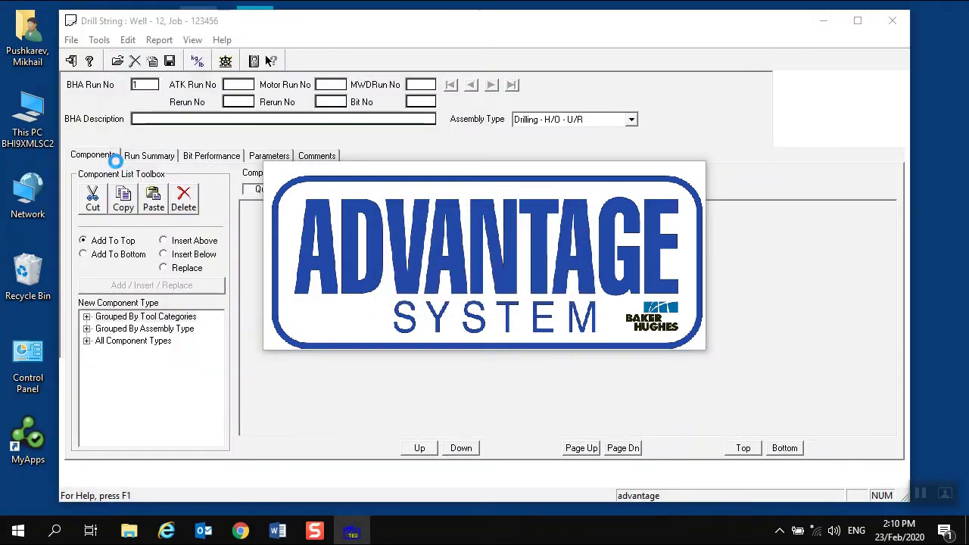
{"action": "left_click", "coordinate": [868, 25]}
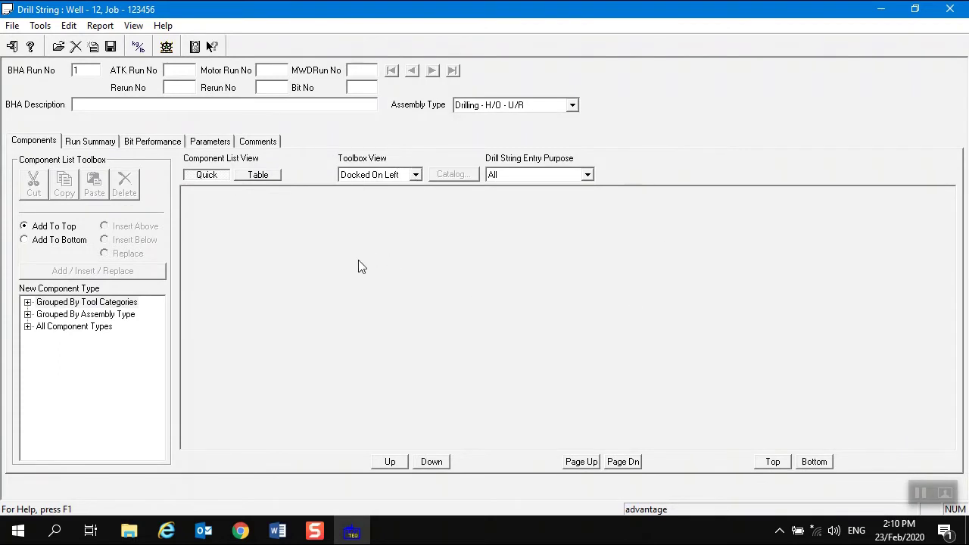
Check which drill strings from Actuals can be copied, continuing without saving the current data, and close the list
{"action": "left_click", "coordinate": [11, 26]}
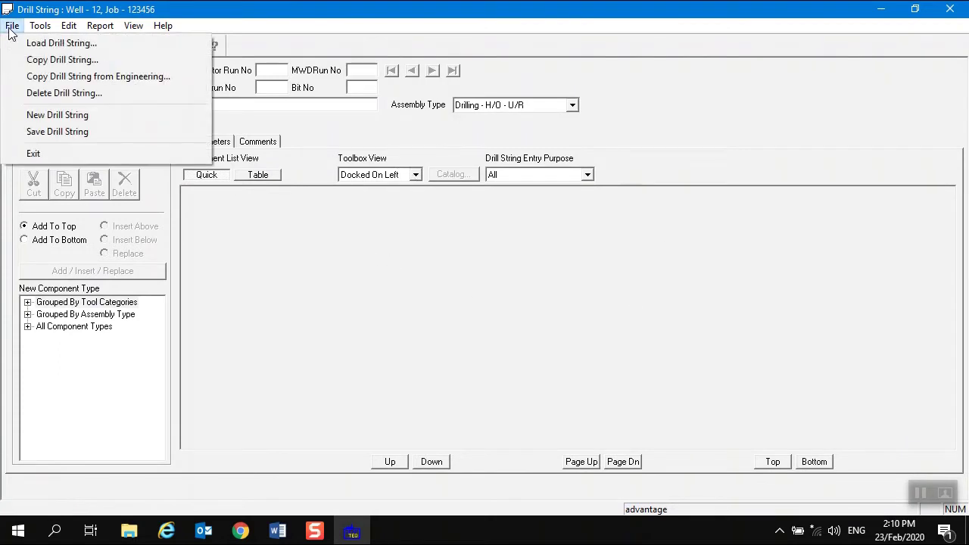
{"action": "left_click", "coordinate": [40, 59]}
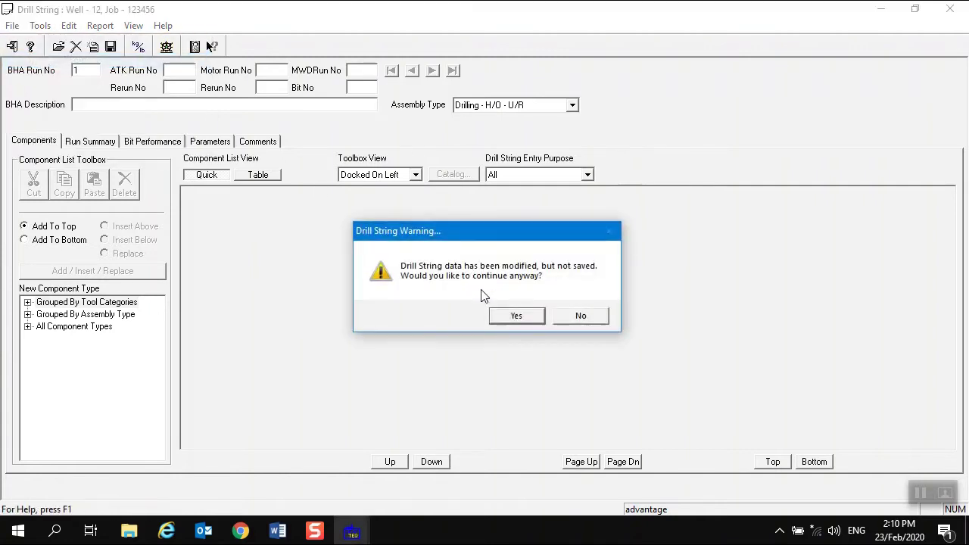
{"action": "left_click", "coordinate": [516, 315]}
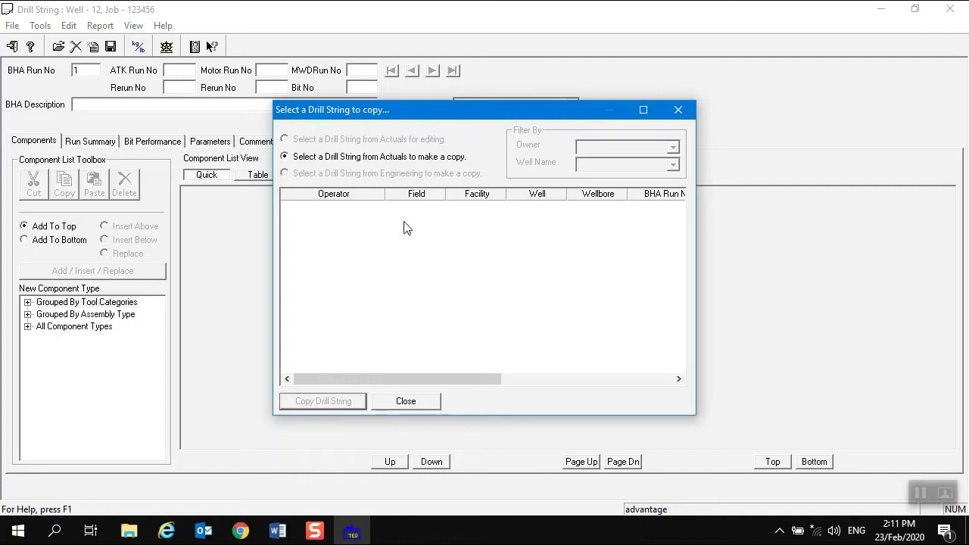
{"action": "left_click", "coordinate": [405, 402]}
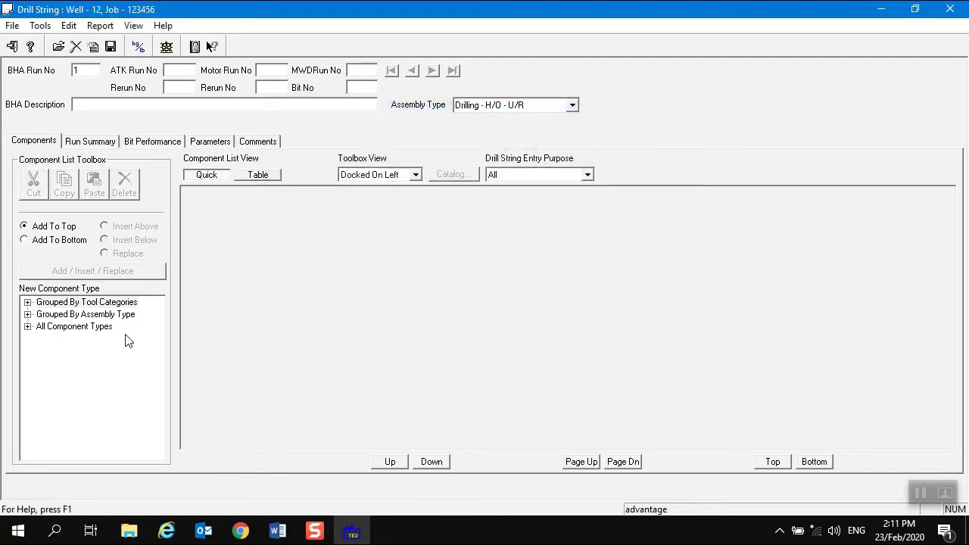
Add a Bit - PDC - fixed cutter from the Bits tool category as the drill string's first component
{"action": "left_click", "coordinate": [28, 326]}
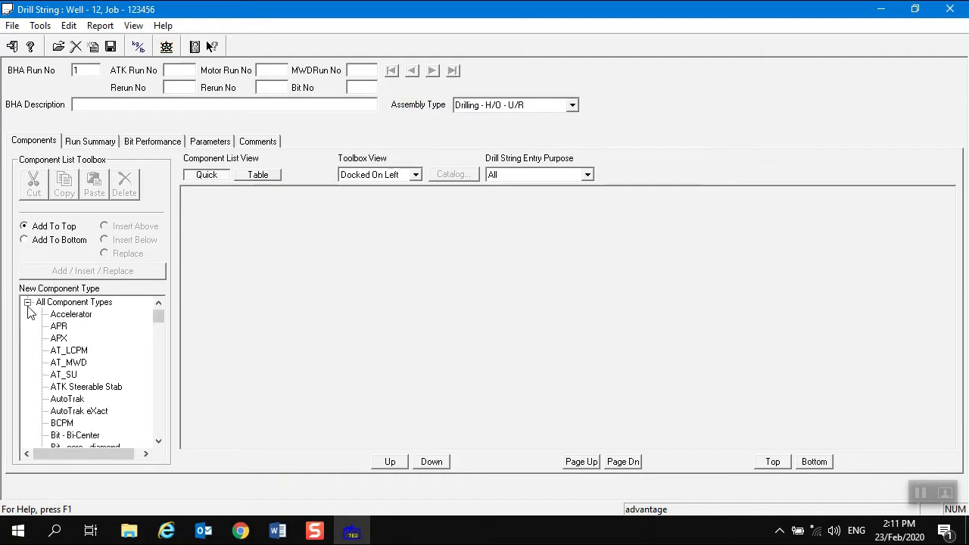
{"action": "left_click", "coordinate": [27, 303]}
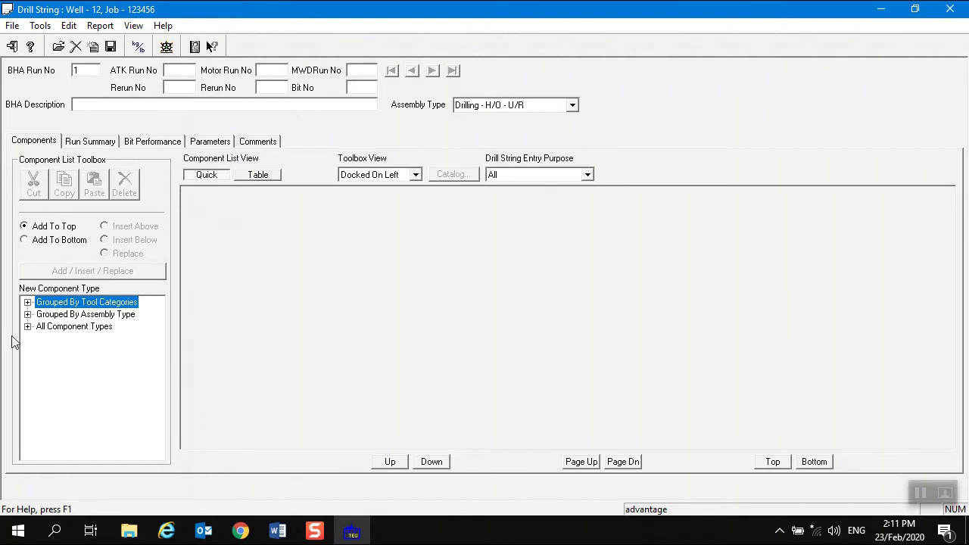
{"action": "left_click", "coordinate": [28, 303]}
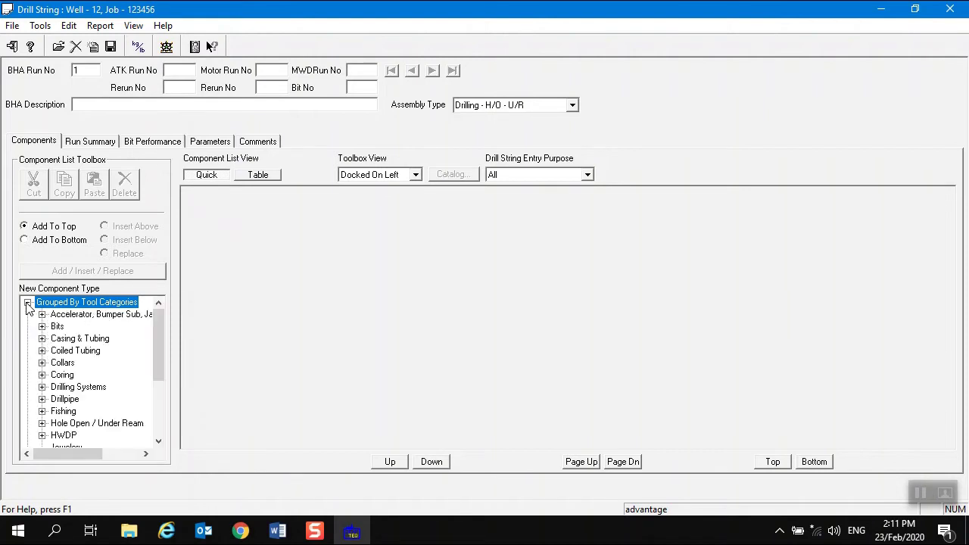
{"action": "double_click", "coordinate": [58, 327]}
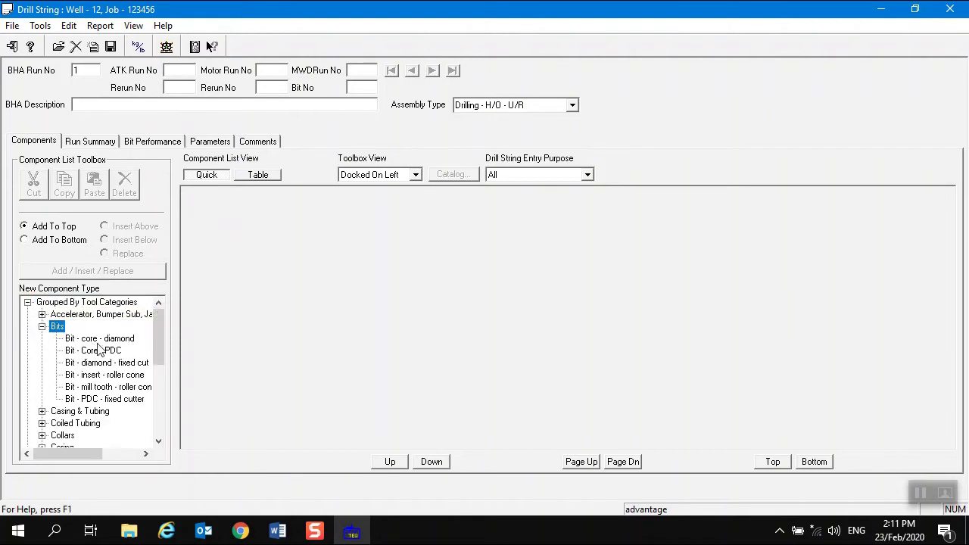
{"action": "left_click", "coordinate": [107, 401]}
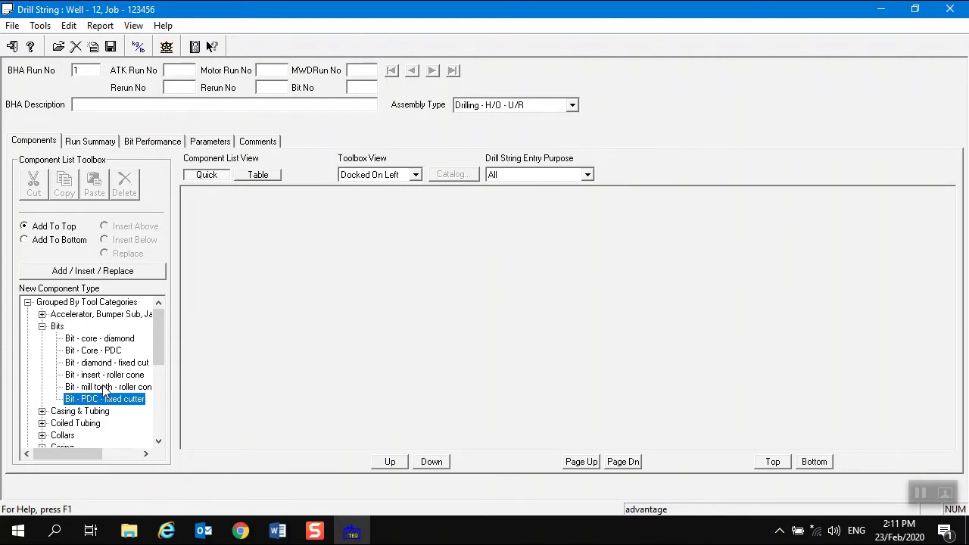
{"action": "left_click", "coordinate": [129, 274]}
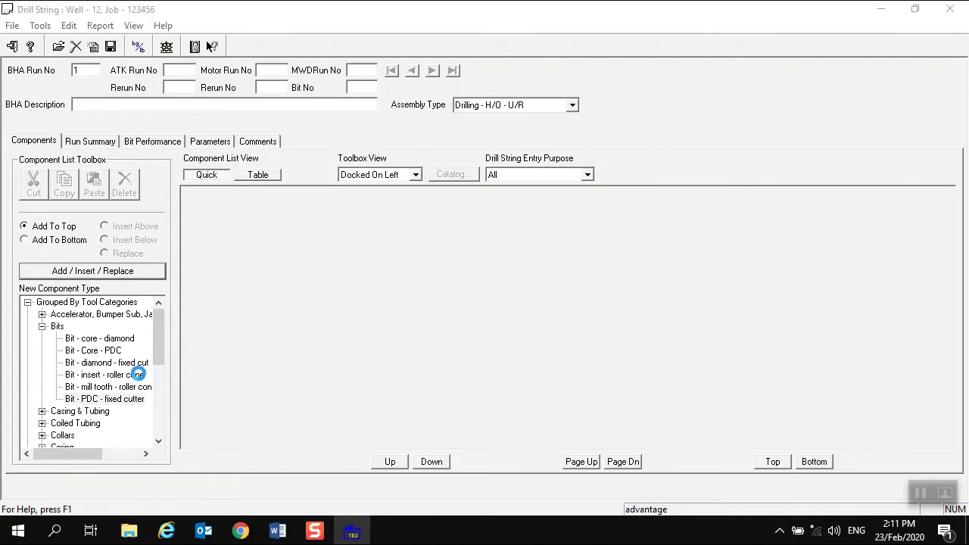
Add a Motor - steerable from the Motors category to the top of the drill string
{"action": "left_click_drag", "start_coordinate": [160, 346], "coordinate": [159, 390]}
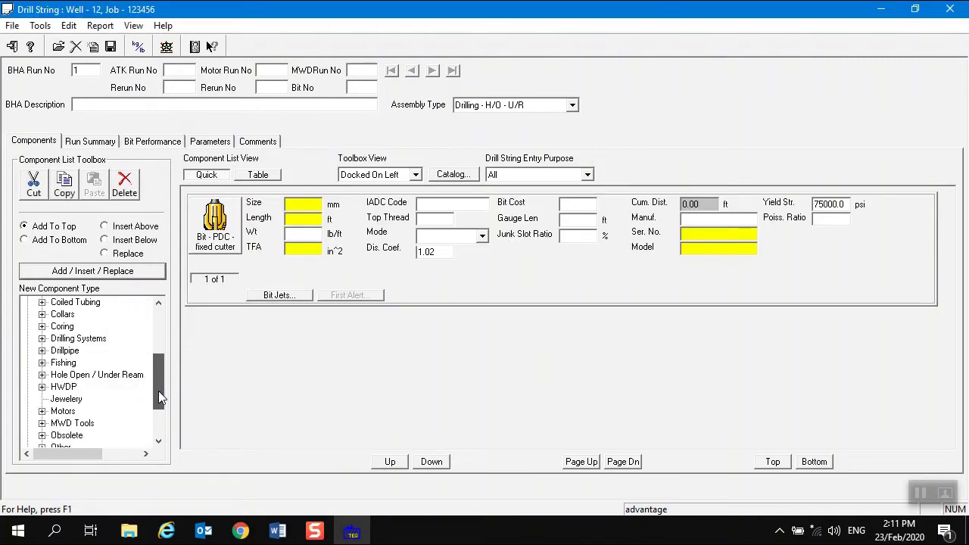
{"action": "left_click", "coordinate": [43, 411]}
{"action": "left_click", "coordinate": [95, 411]}
{"action": "left_click", "coordinate": [125, 272]}
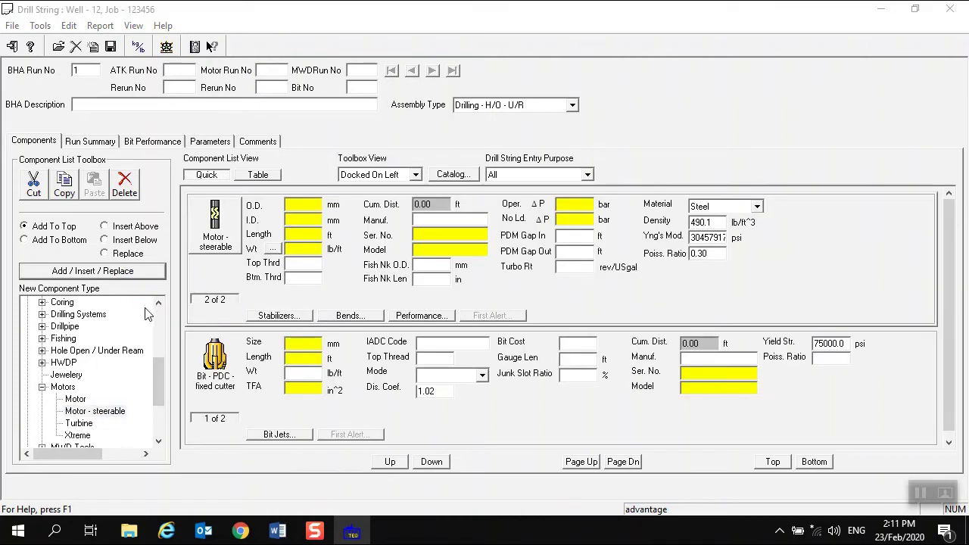
Add an MWD - NaviTrak from the MWD Tools category to the top of the drill string, above the motor
{"action": "left_click_drag", "start_coordinate": [158, 367], "coordinate": [157, 385]}
{"action": "left_click", "coordinate": [43, 387]}
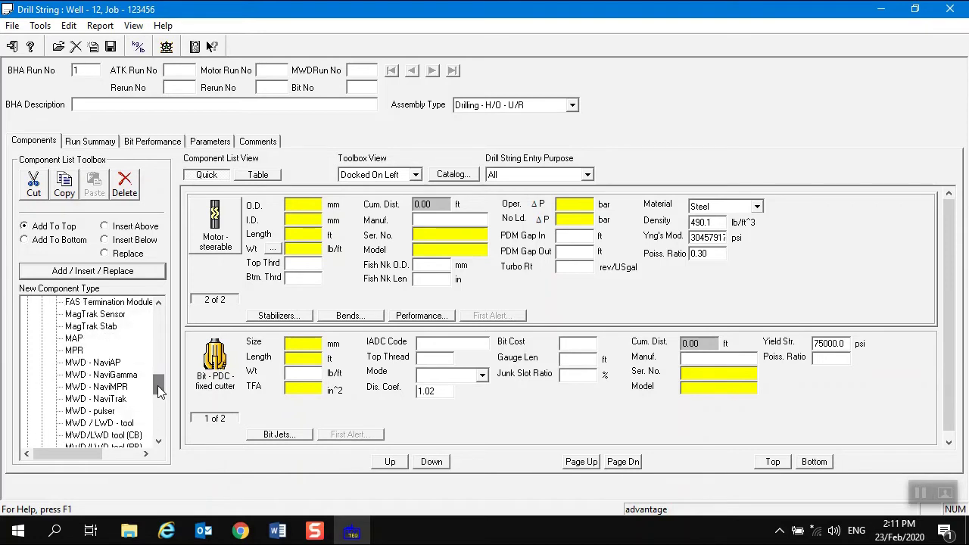
{"action": "left_click", "coordinate": [118, 400]}
{"action": "left_click", "coordinate": [99, 271]}
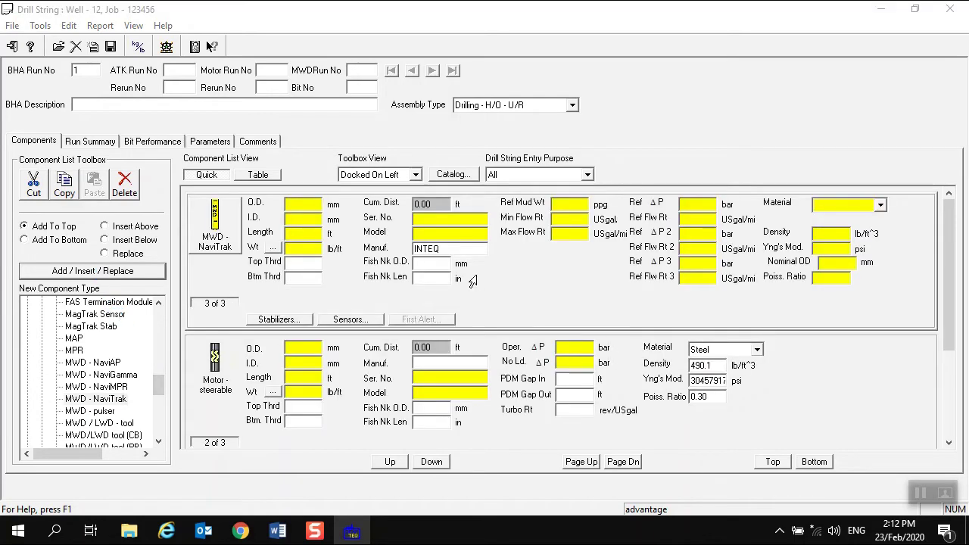
Check the components' required fields, try the Engineering entry purpose, and set the Drill String Entry Purpose to Reporting
{"action": "scroll", "coordinate": [257, 337], "scroll_direction": "down", "scroll_amount": 3}
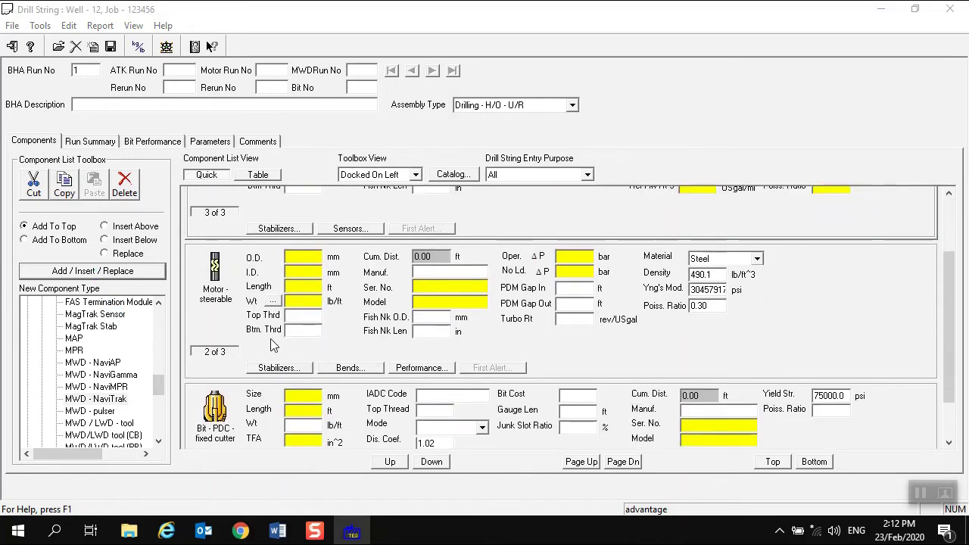
{"action": "scroll", "coordinate": [210, 433], "scroll_direction": "up", "scroll_amount": 3}
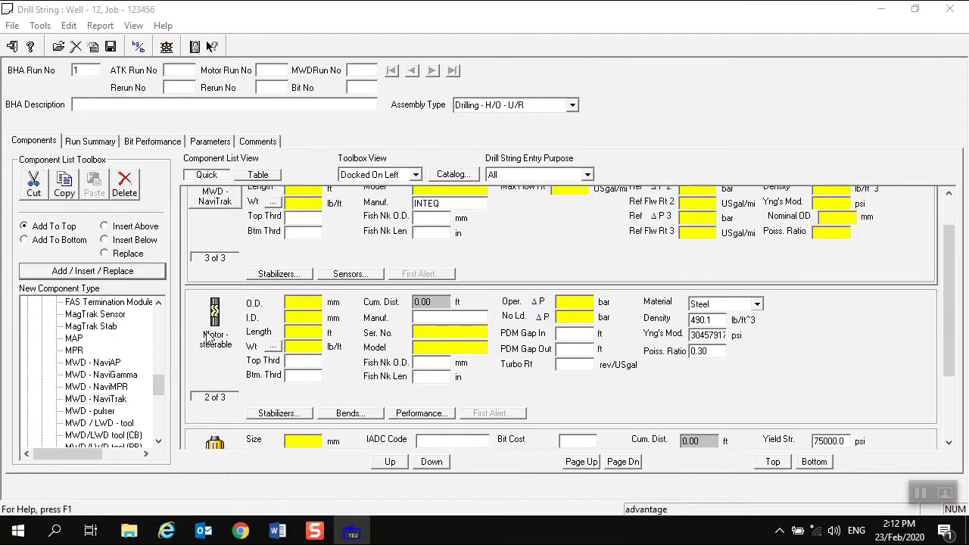
{"action": "scroll", "coordinate": [210, 337], "scroll_direction": "up", "scroll_amount": 3}
{"action": "scroll", "coordinate": [250, 314], "scroll_direction": "down", "scroll_amount": 6}
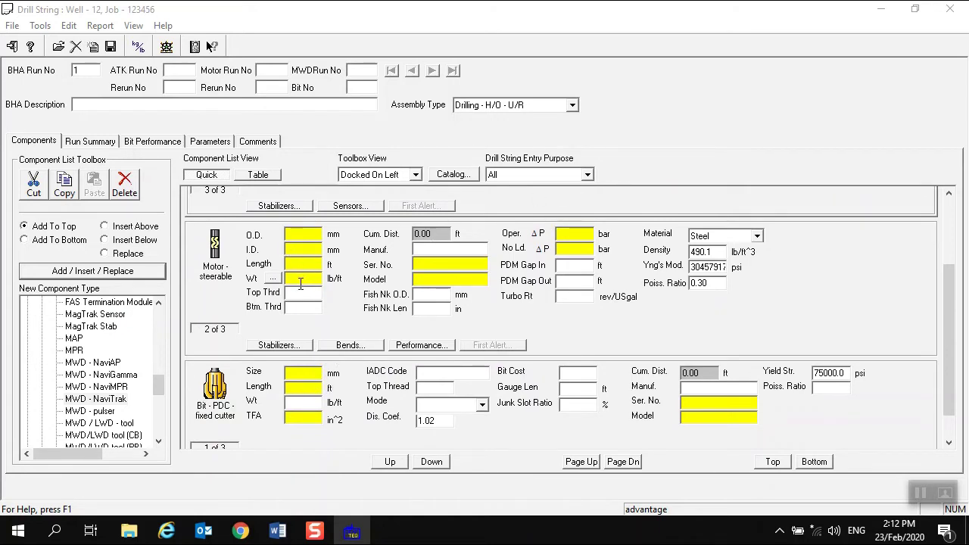
{"action": "left_click", "coordinate": [587, 176]}
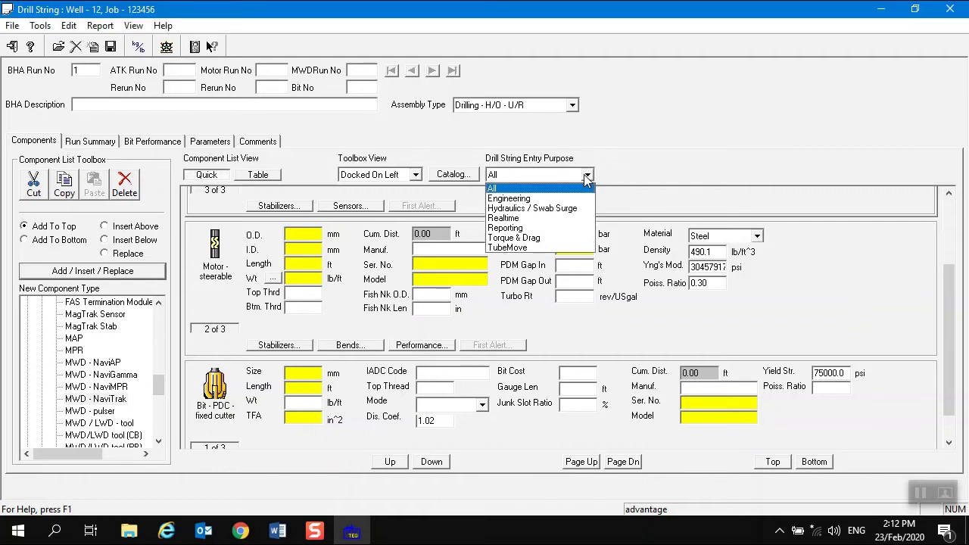
{"action": "left_click", "coordinate": [576, 198]}
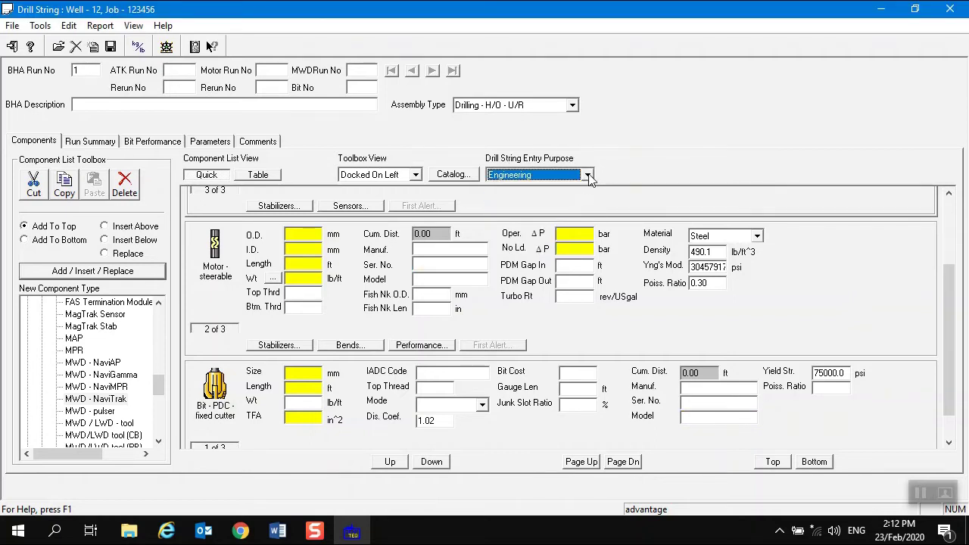
{"action": "left_click", "coordinate": [588, 176]}
{"action": "left_click", "coordinate": [552, 228]}
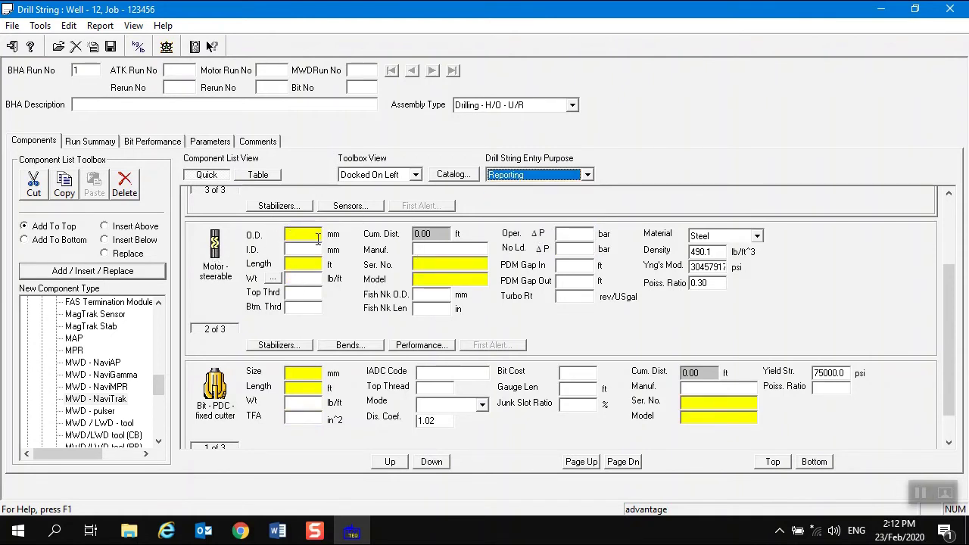
Review the fields required for reporting across the components and select the steerable motor
{"action": "scroll", "coordinate": [316, 273], "scroll_direction": "up", "scroll_amount": 1}
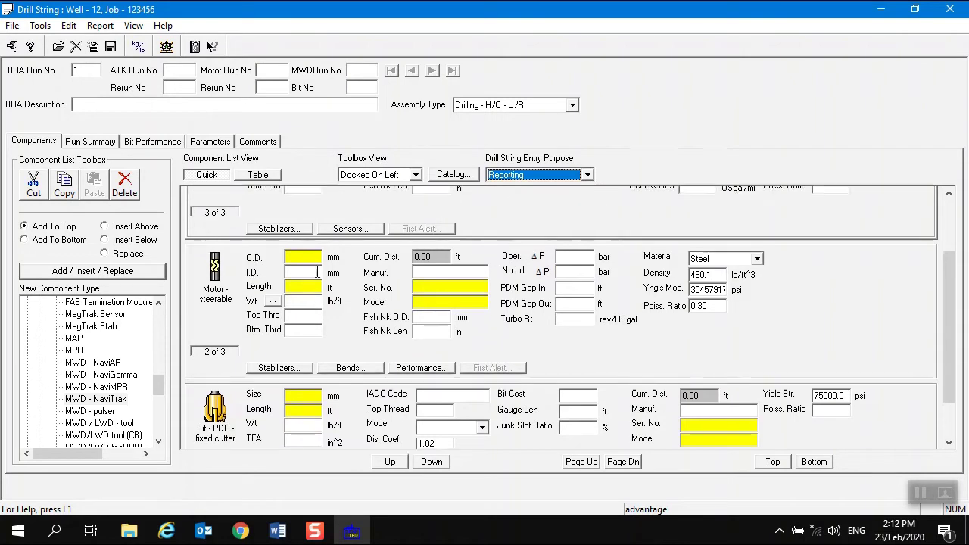
{"action": "scroll", "coordinate": [316, 274], "scroll_direction": "up", "scroll_amount": 4}
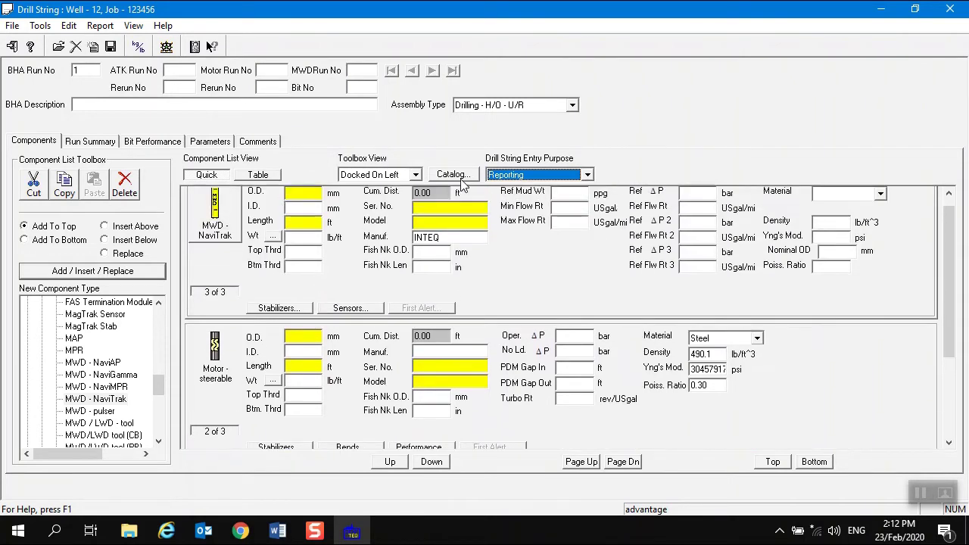
{"action": "scroll", "coordinate": [341, 277], "scroll_direction": "down", "scroll_amount": 5}
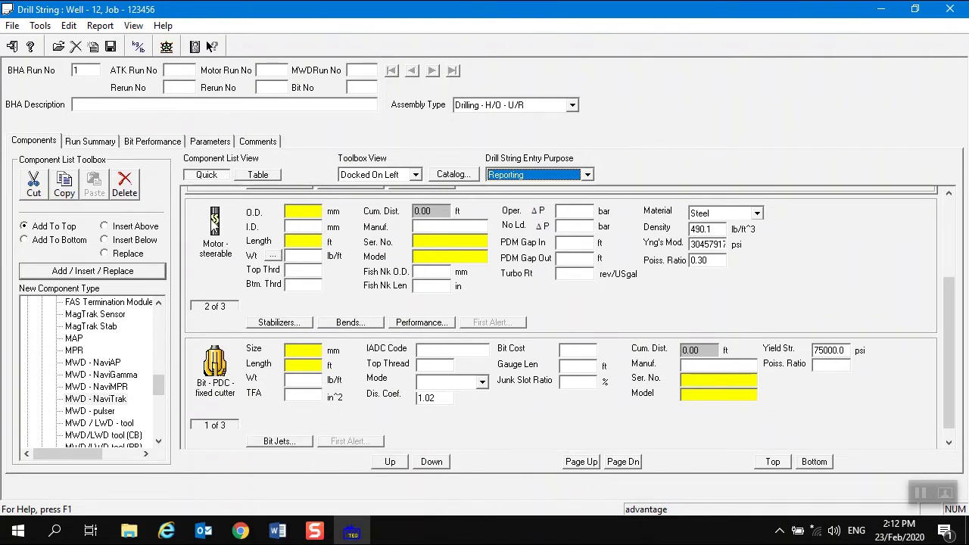
{"action": "left_click", "coordinate": [215, 222]}
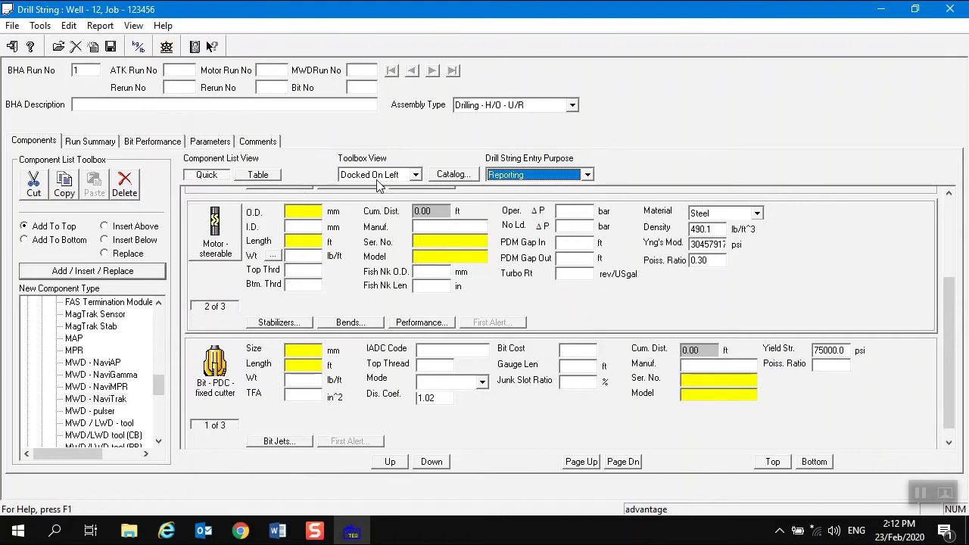
Minimize Drill String, search Windows for "engi", launch the Engineering application and maximize its window
{"action": "left_click", "coordinate": [883, 10]}
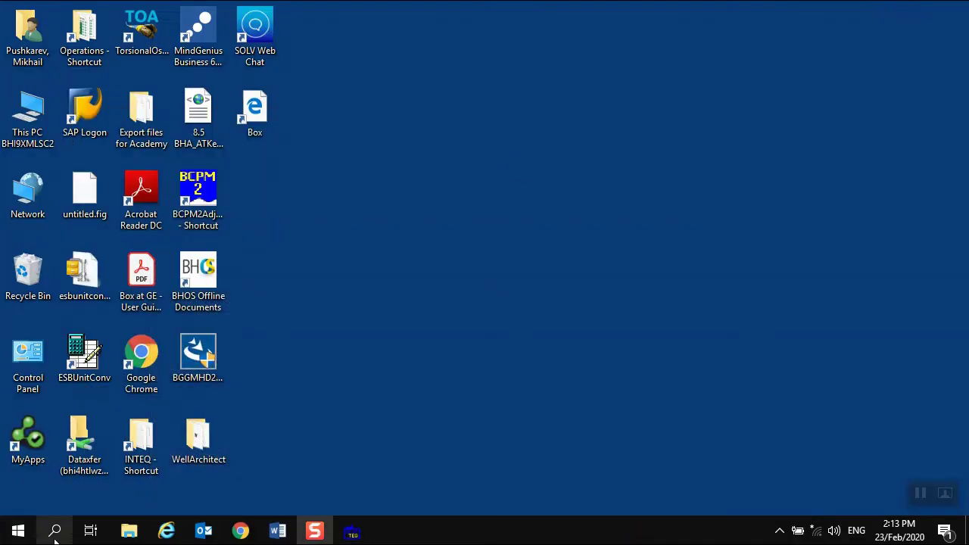
{"action": "left_click", "coordinate": [55, 531]}
{"action": "type", "text": "engi"}
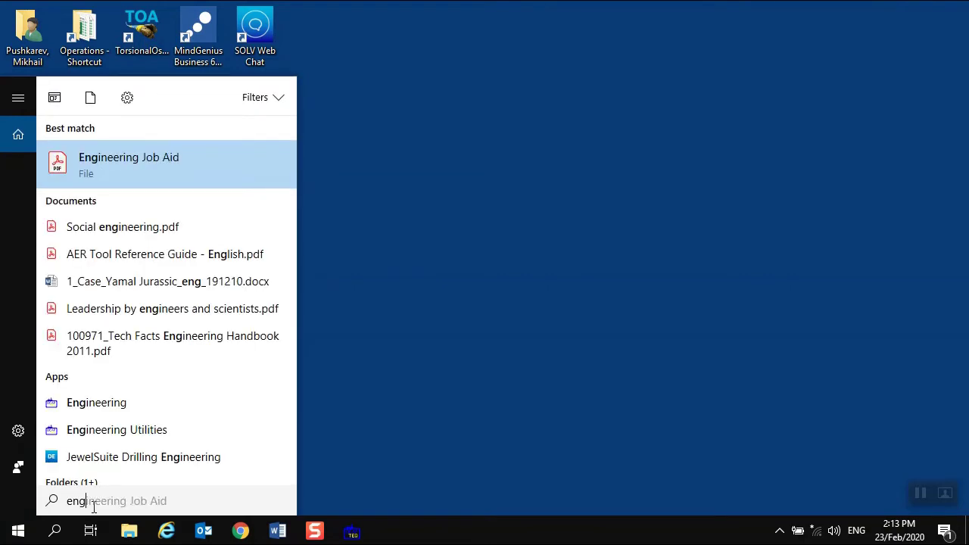
{"action": "left_click", "coordinate": [96, 403]}
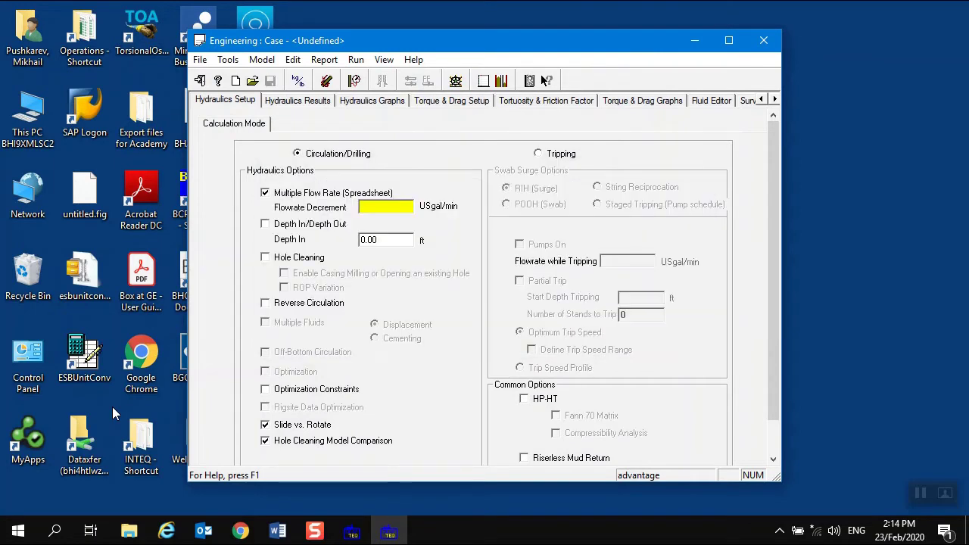
{"action": "left_click", "coordinate": [728, 40]}
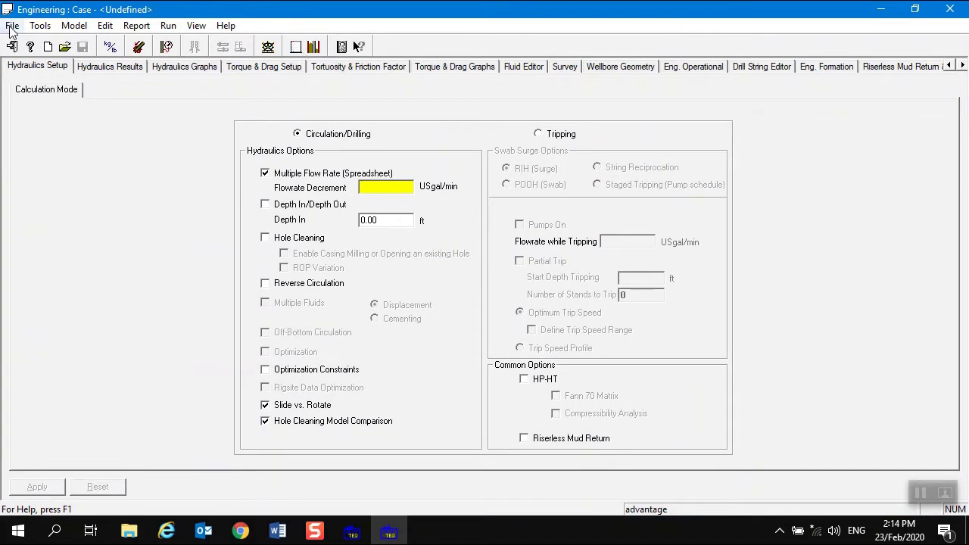
Open the Case Transfer window for importing, exporting or deleting engineering cases and show its import options
{"action": "left_click", "coordinate": [11, 25]}
{"action": "mouse_move", "coordinate": [52, 118]}
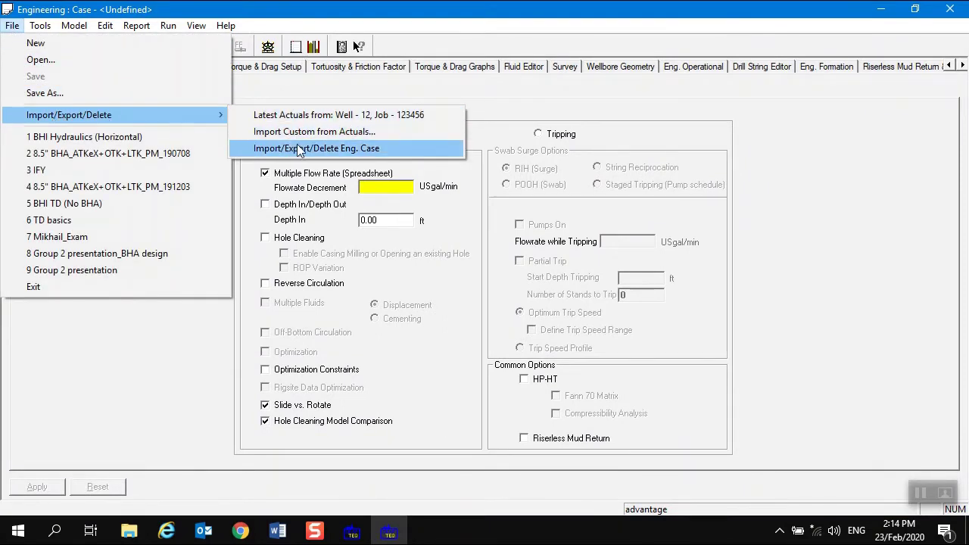
{"action": "left_click", "coordinate": [351, 149]}
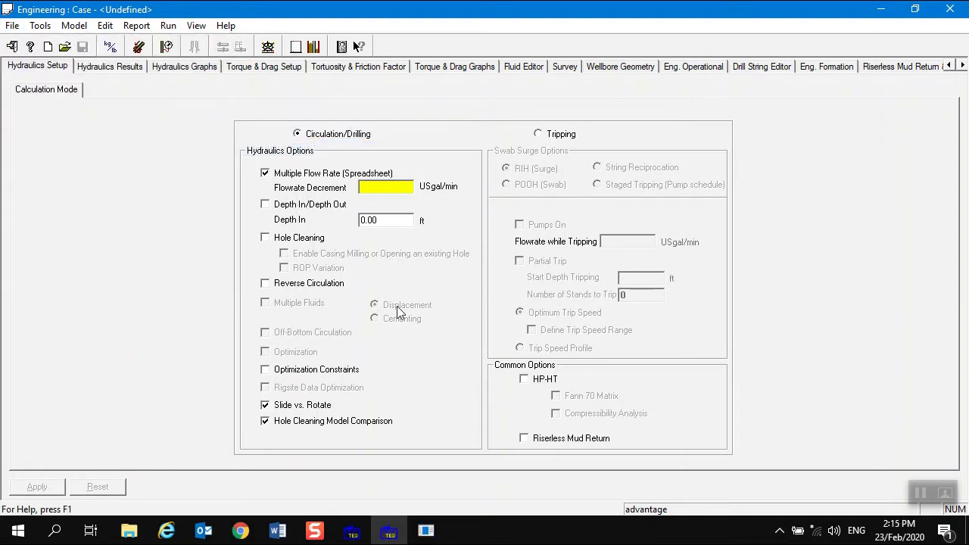
{"action": "left_click", "coordinate": [425, 530]}
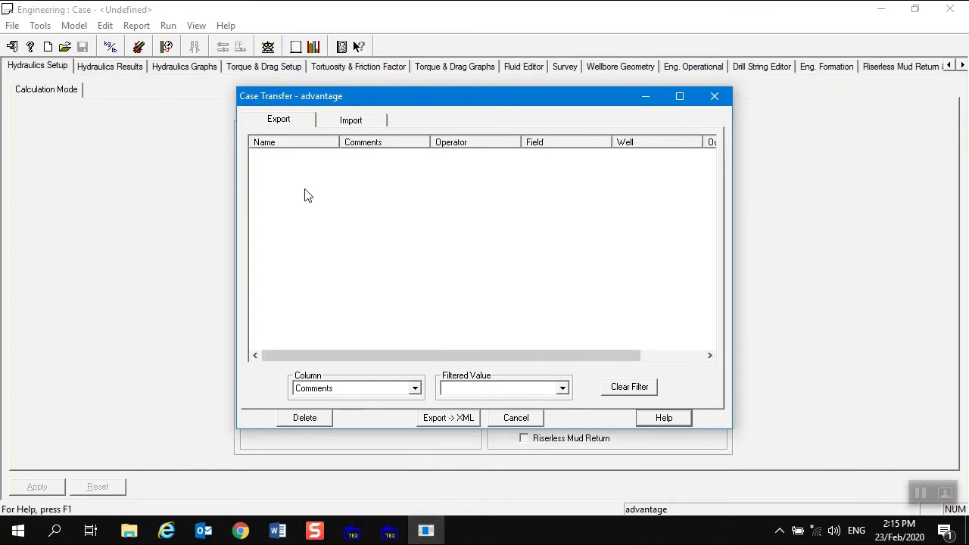
{"action": "left_click", "coordinate": [345, 122]}
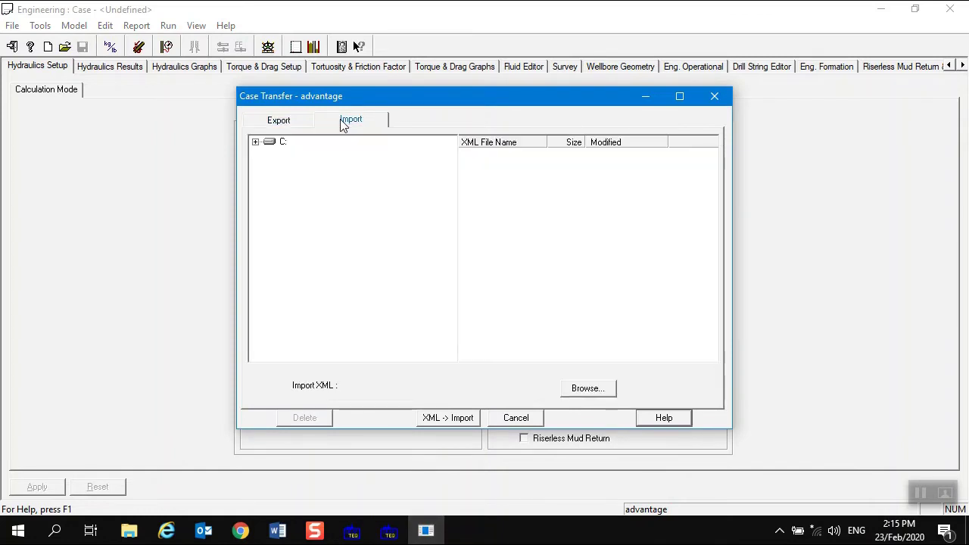
Import the 8.5 BHA_ATKeX+OTK+LTK XML case from the user's Desktop folder on drive C and acknowledge completion
{"action": "left_click", "coordinate": [255, 143]}
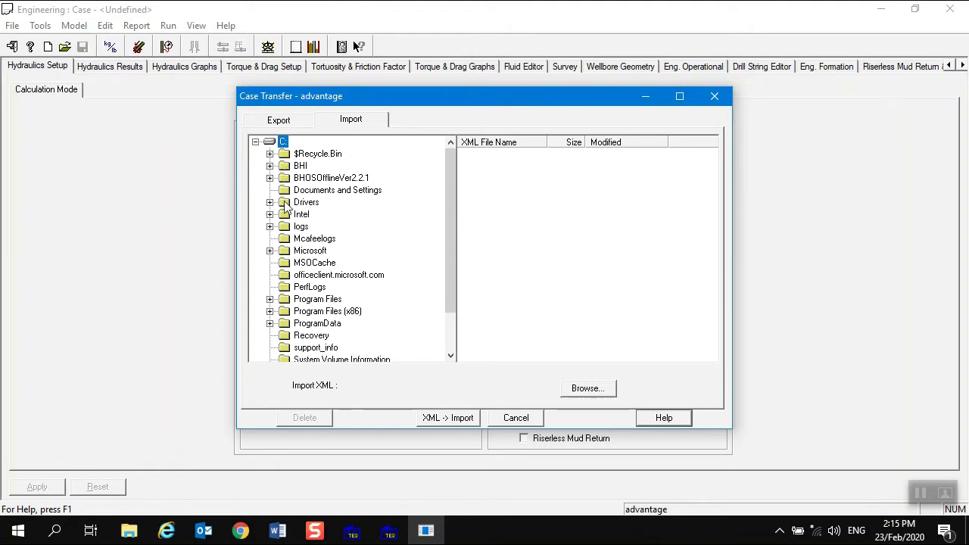
{"action": "scroll", "coordinate": [286, 205], "scroll_direction": "down", "scroll_amount": 1}
{"action": "scroll", "coordinate": [286, 206], "scroll_direction": "down", "scroll_amount": 1}
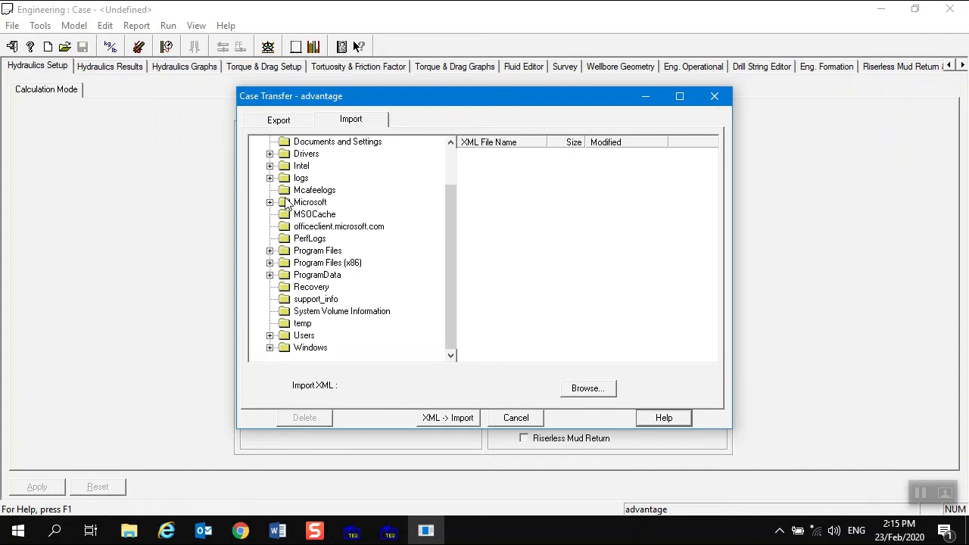
{"action": "left_click", "coordinate": [270, 335]}
{"action": "left_click", "coordinate": [284, 336]}
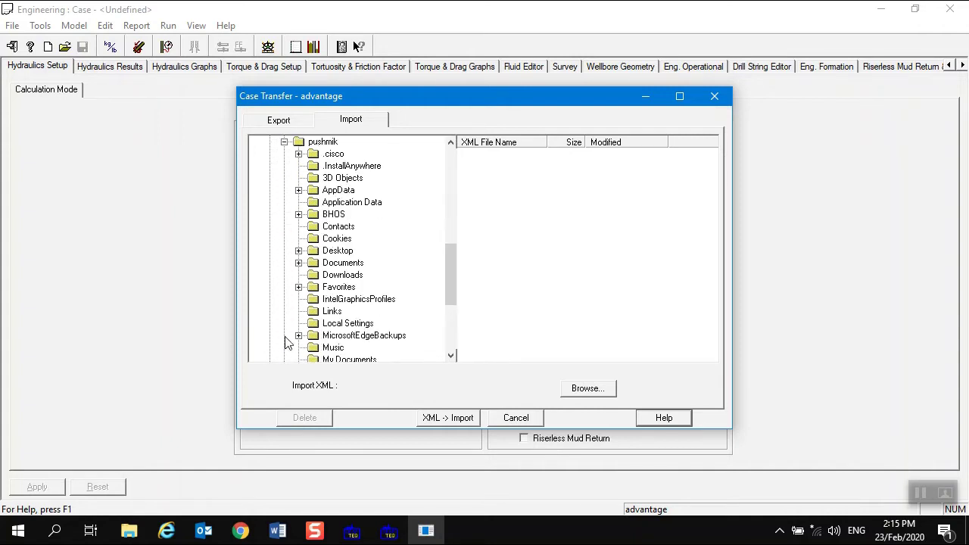
{"action": "left_click", "coordinate": [335, 250]}
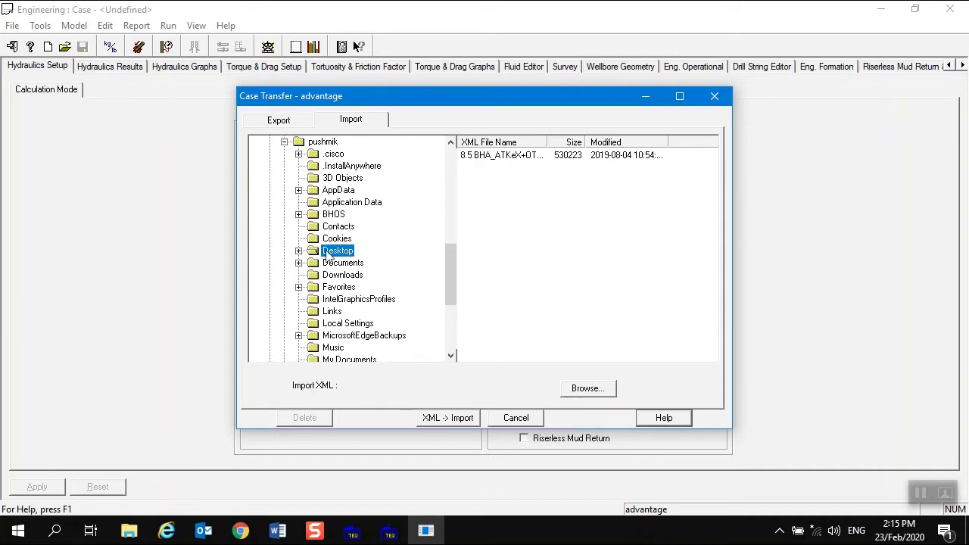
{"action": "left_click", "coordinate": [503, 159]}
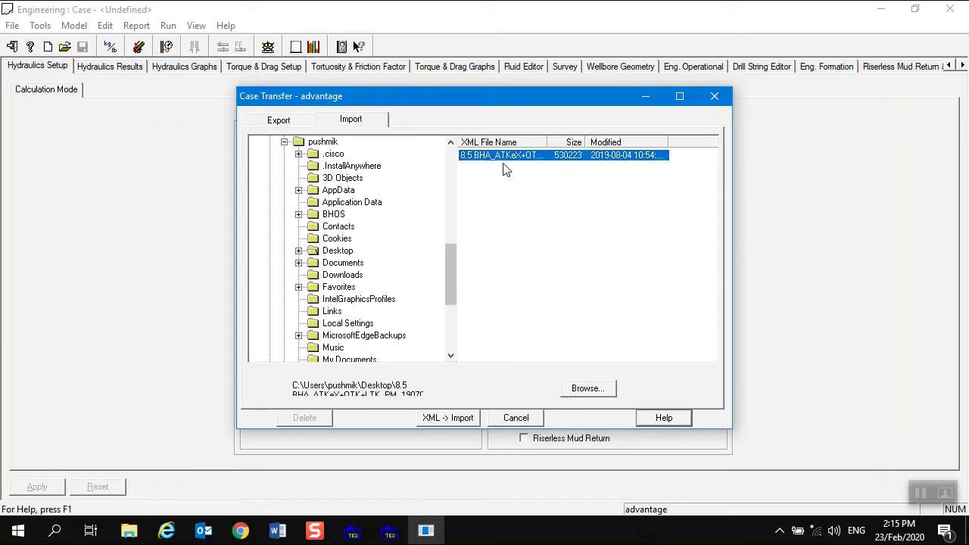
{"action": "left_click", "coordinate": [437, 422]}
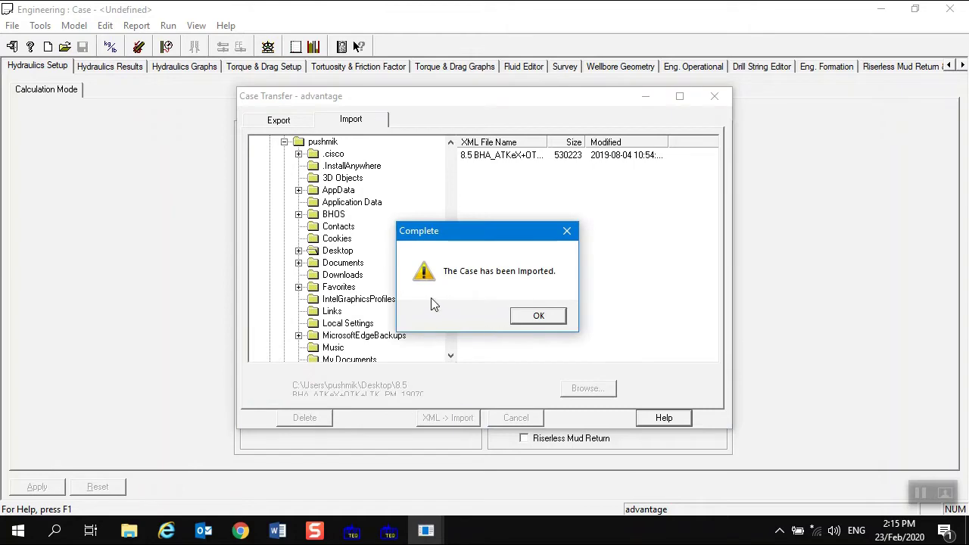
{"action": "left_click", "coordinate": [538, 318]}
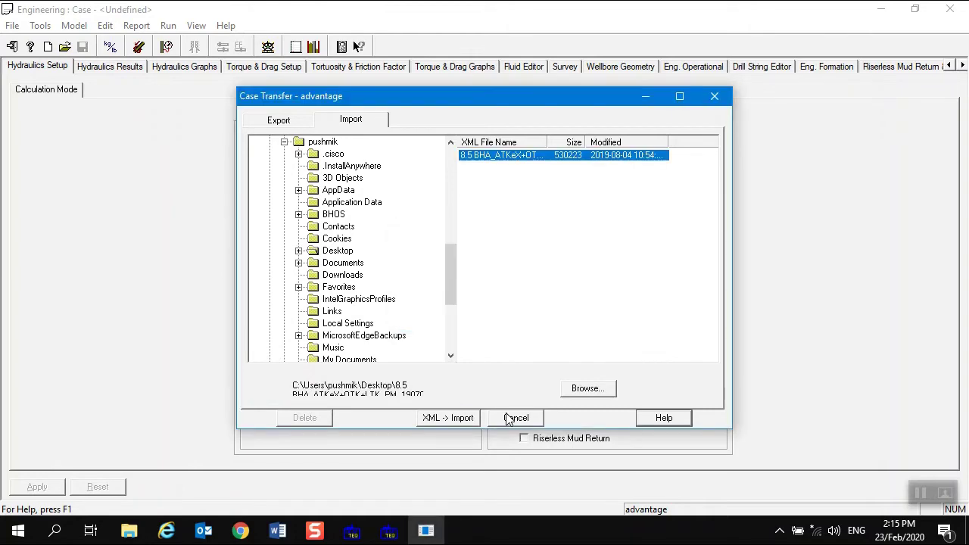
Close the Case Transfer window and the Engineering application, and switch back to Drill String
{"action": "left_click", "coordinate": [714, 96]}
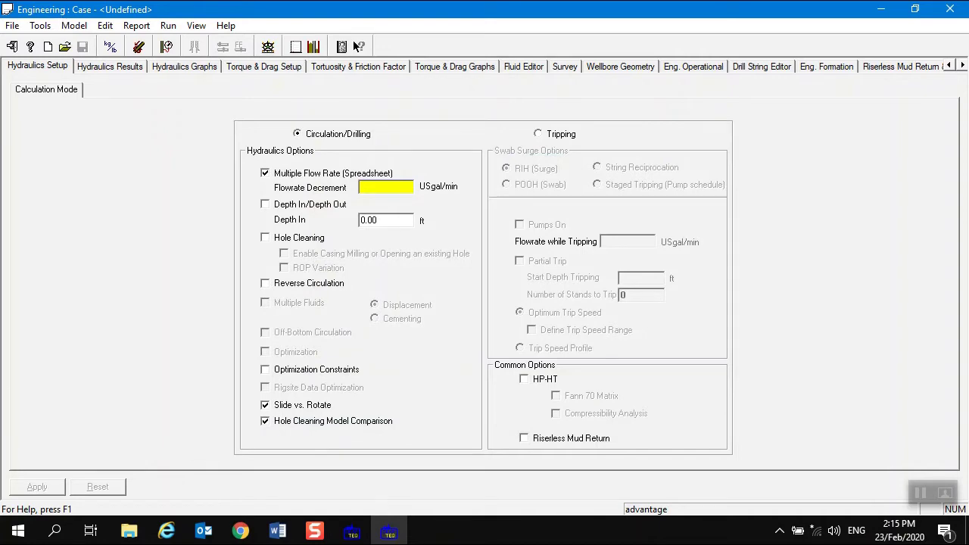
{"action": "left_click", "coordinate": [951, 10]}
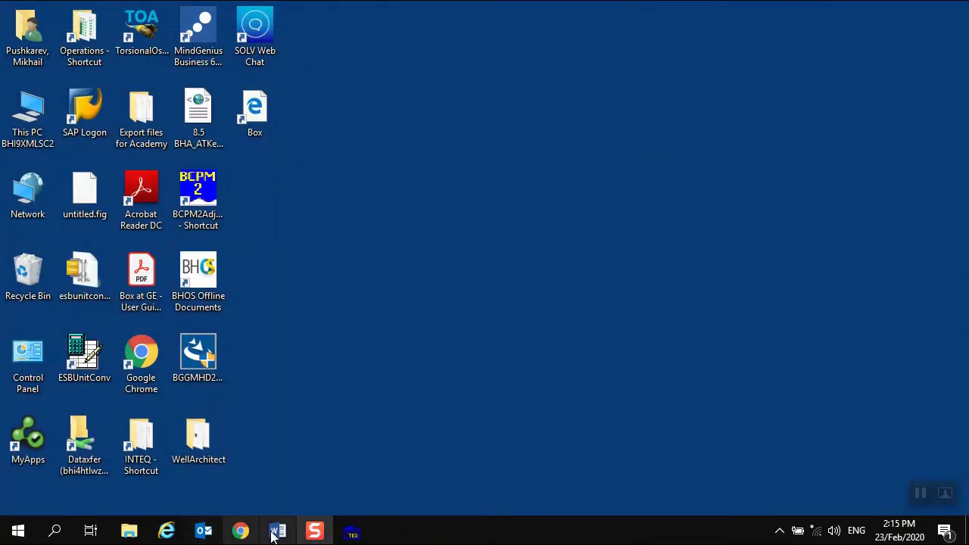
{"action": "left_click", "coordinate": [359, 534]}
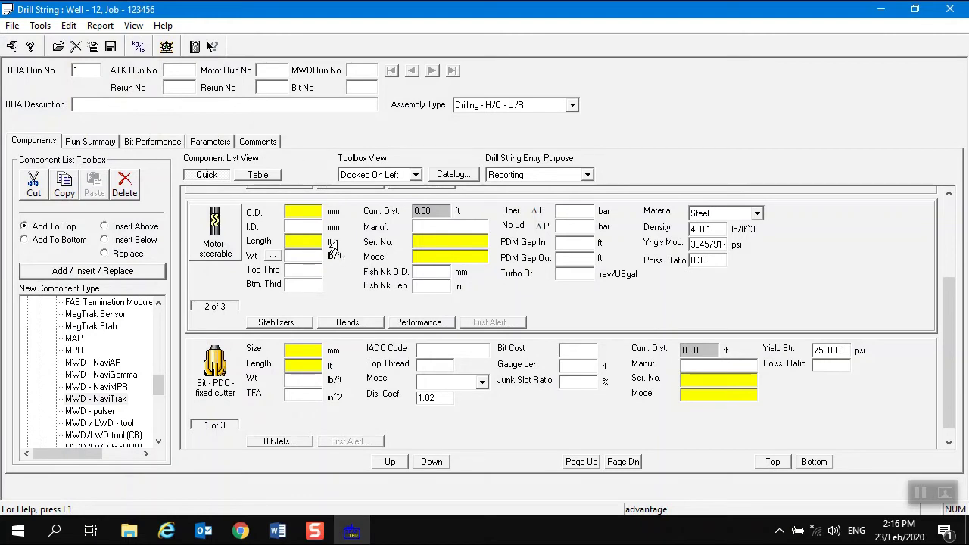
{"action": "left_click", "coordinate": [13, 26]}
{"action": "left_click", "coordinate": [34, 41]}
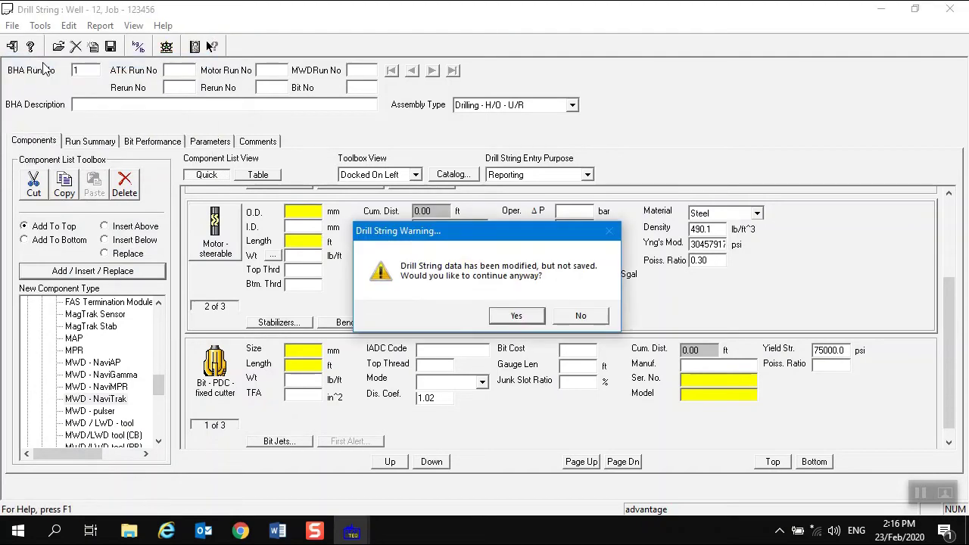
{"action": "left_click", "coordinate": [514, 318]}
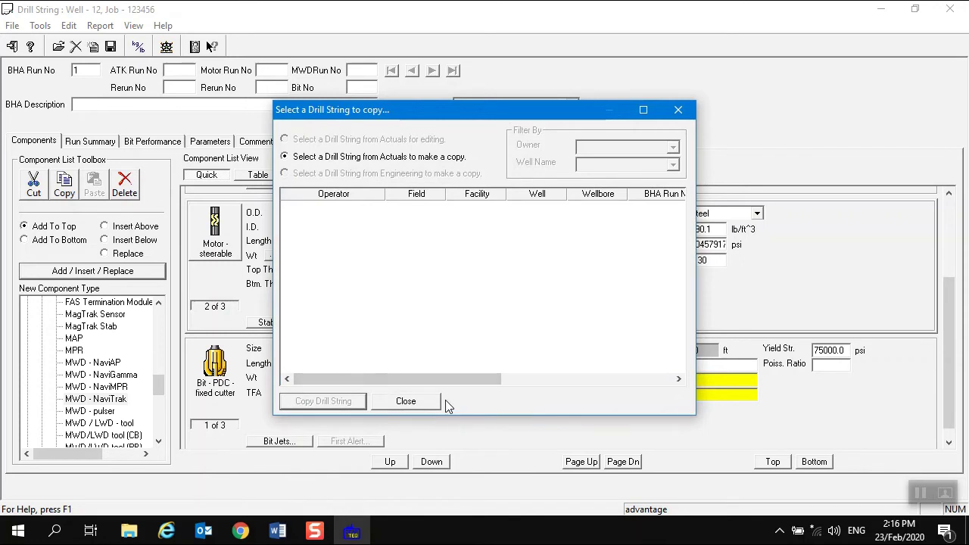
{"action": "left_click", "coordinate": [406, 401]}
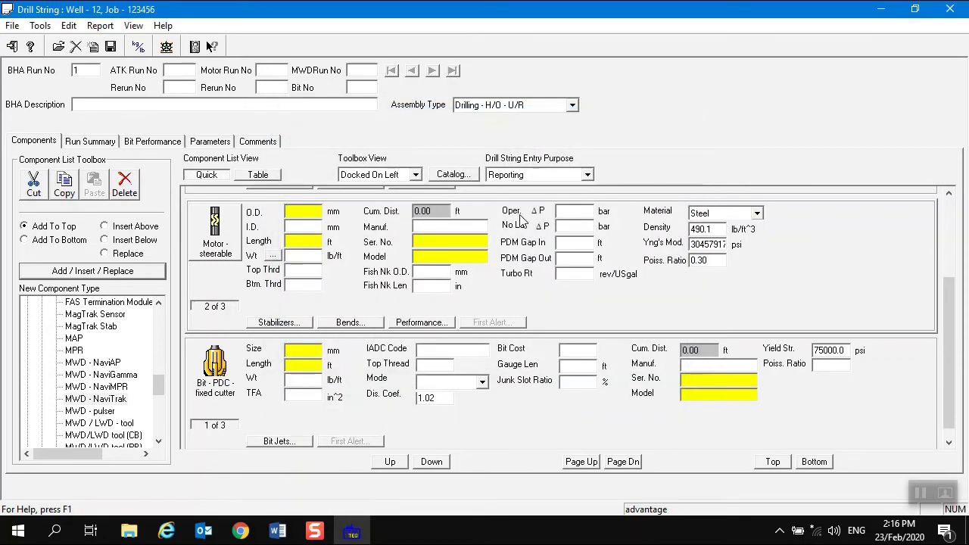
Exit Drill String without saving, relaunch it by searching Windows for "dri" and maximize its window
{"action": "left_click", "coordinate": [952, 9]}
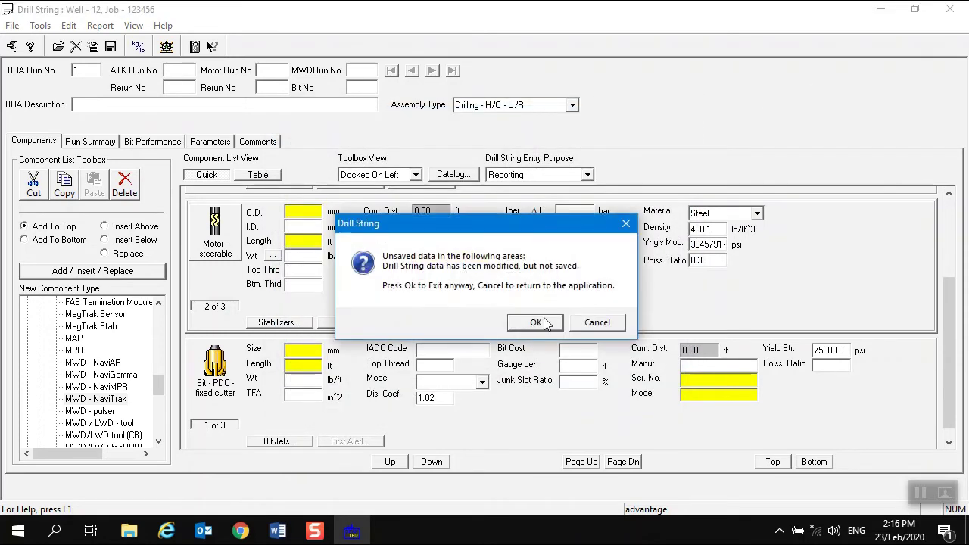
{"action": "left_click", "coordinate": [543, 327]}
{"action": "left_click", "coordinate": [55, 530]}
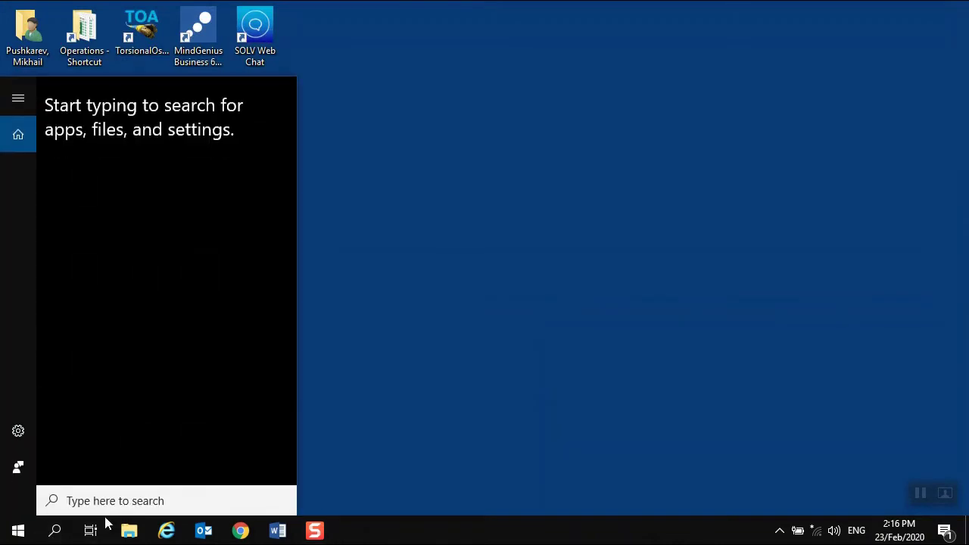
{"action": "type", "text": "dri"}
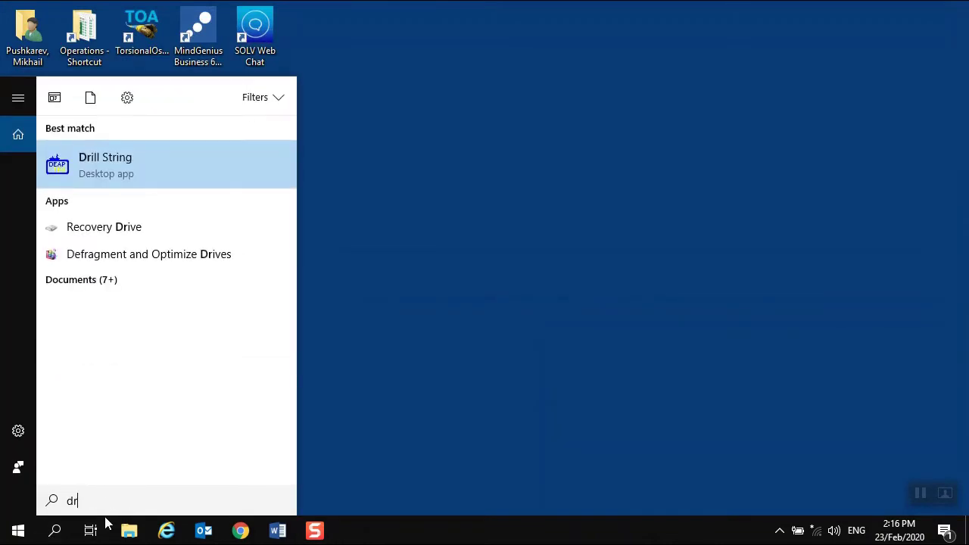
{"action": "left_click", "coordinate": [117, 151]}
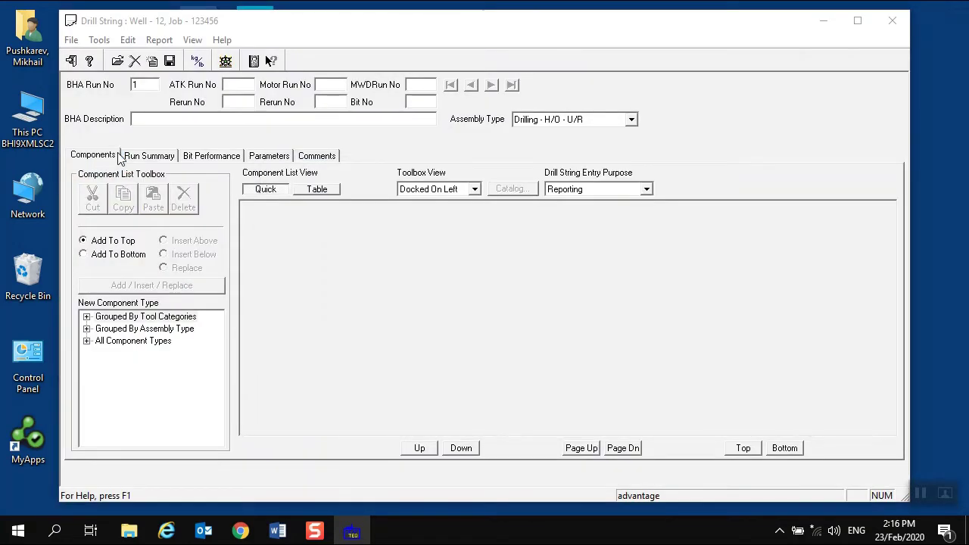
{"action": "left_click", "coordinate": [856, 22]}
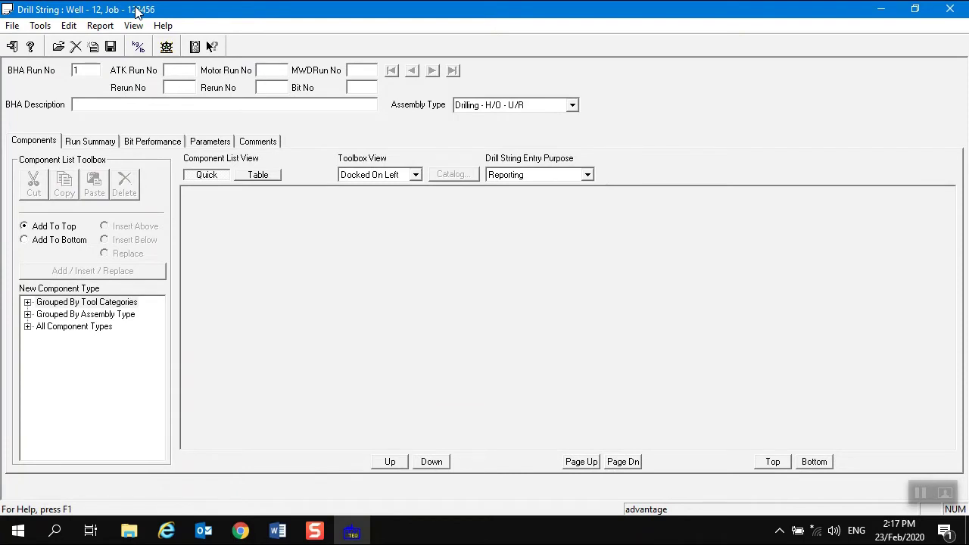
Copy the drill string from the Engineering case 8.5" BHA_ATKeX+OTK of well DY-221, continuing despite unsaved data
{"action": "left_click", "coordinate": [12, 25]}
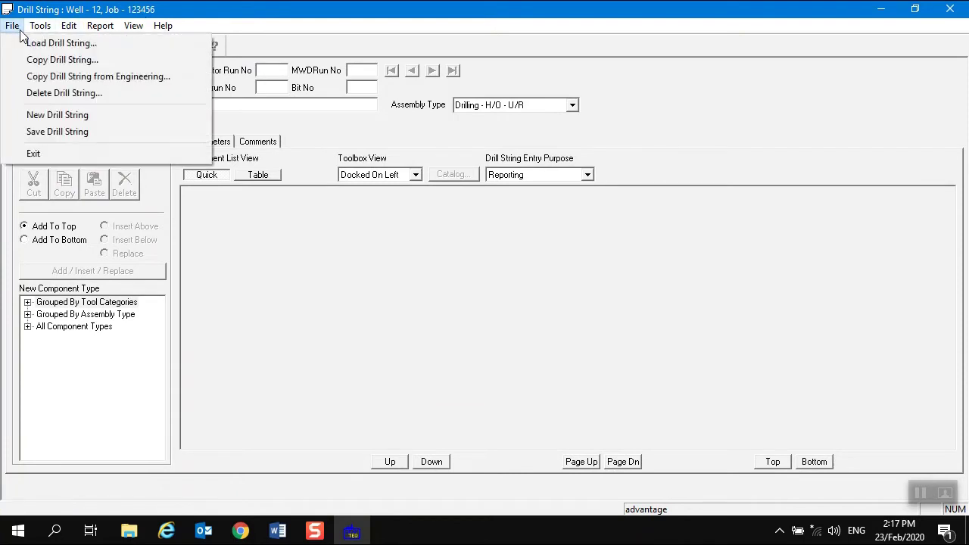
{"action": "left_click", "coordinate": [40, 79]}
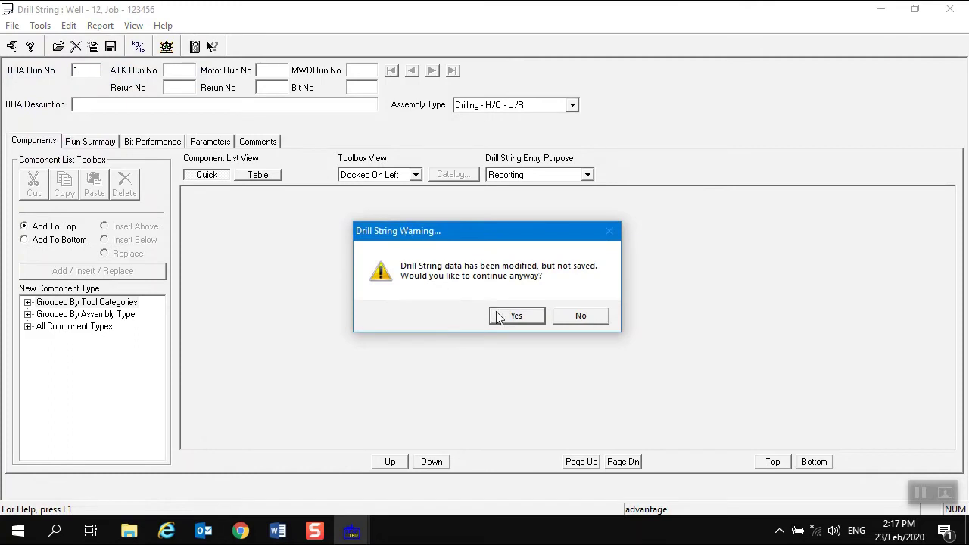
{"action": "left_click", "coordinate": [499, 317]}
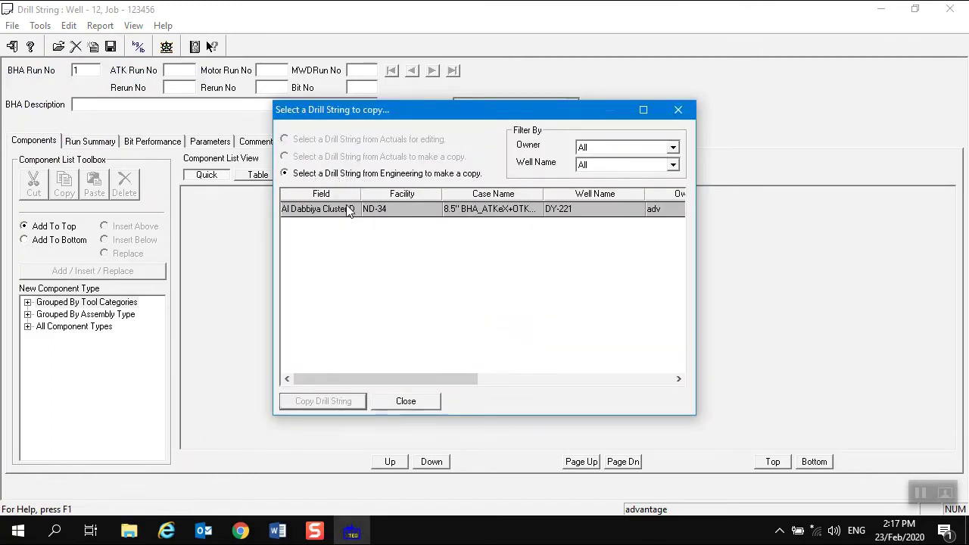
{"action": "left_click", "coordinate": [594, 216]}
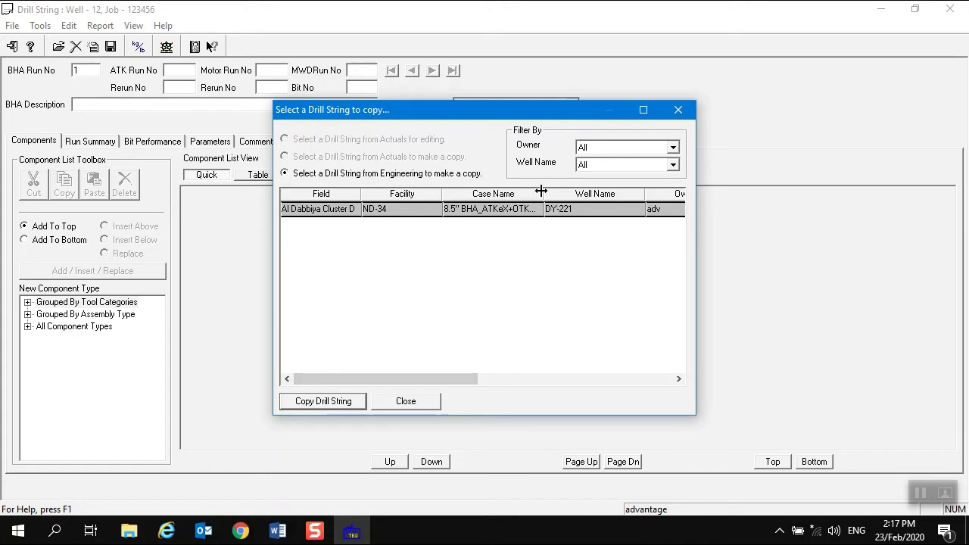
{"action": "left_click", "coordinate": [337, 405]}
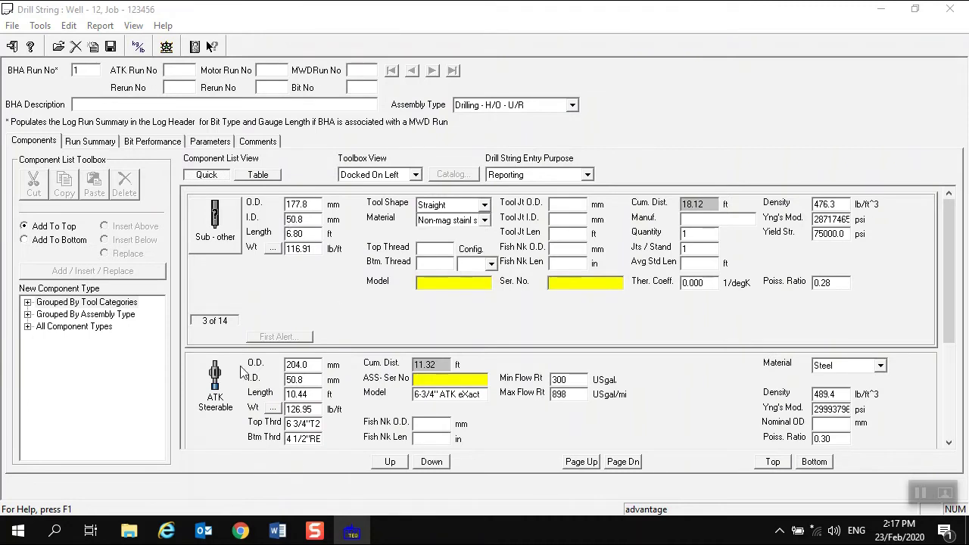
Examine the copied BHA components in both the quick and table views, including the fields still required for reporting
{"action": "scroll", "coordinate": [257, 363], "scroll_direction": "down", "scroll_amount": 5}
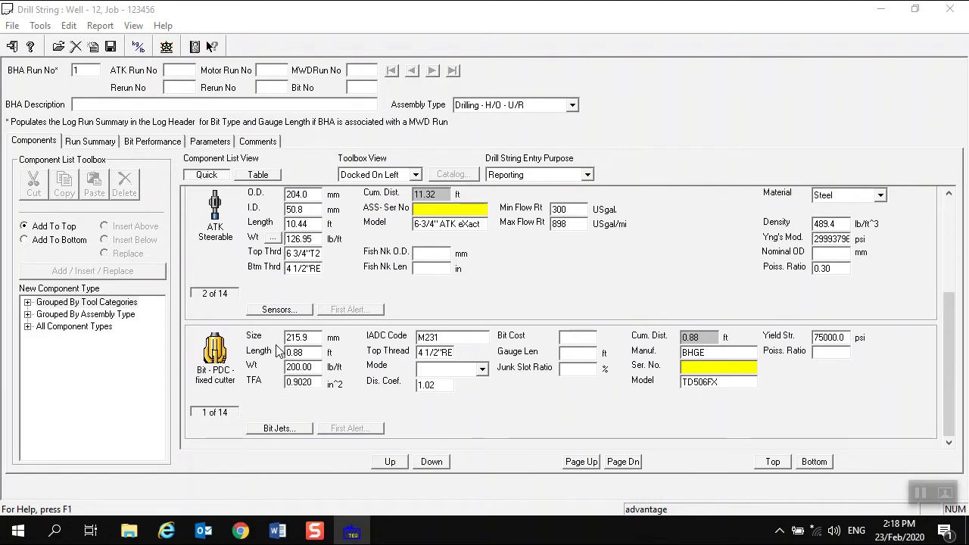
{"action": "left_click", "coordinate": [257, 175]}
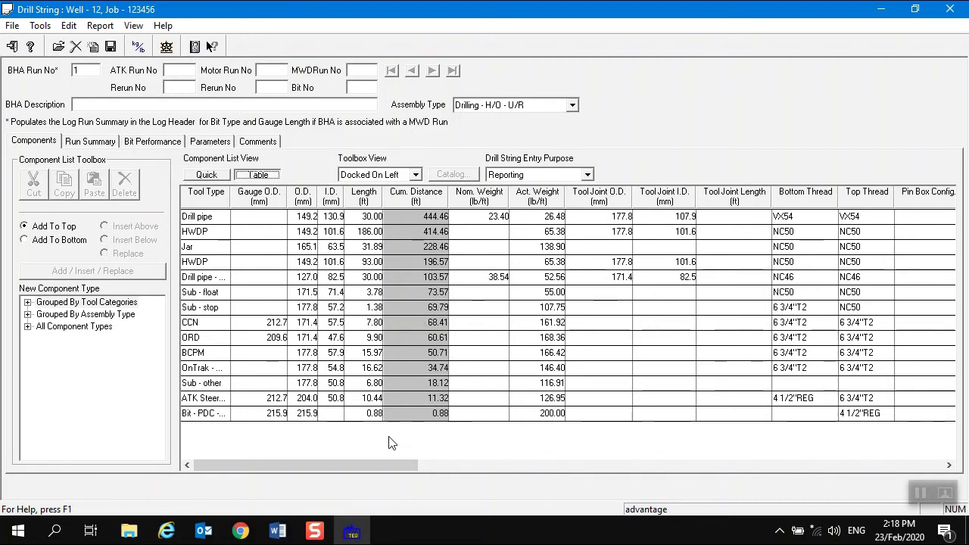
{"action": "left_click_drag", "start_coordinate": [372, 466], "coordinate": [336, 465]}
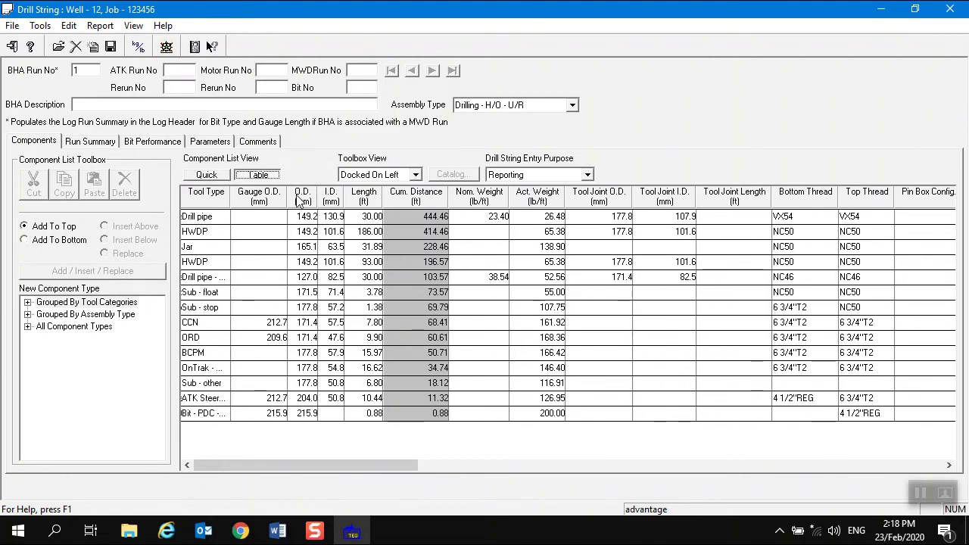
{"action": "left_click", "coordinate": [208, 176]}
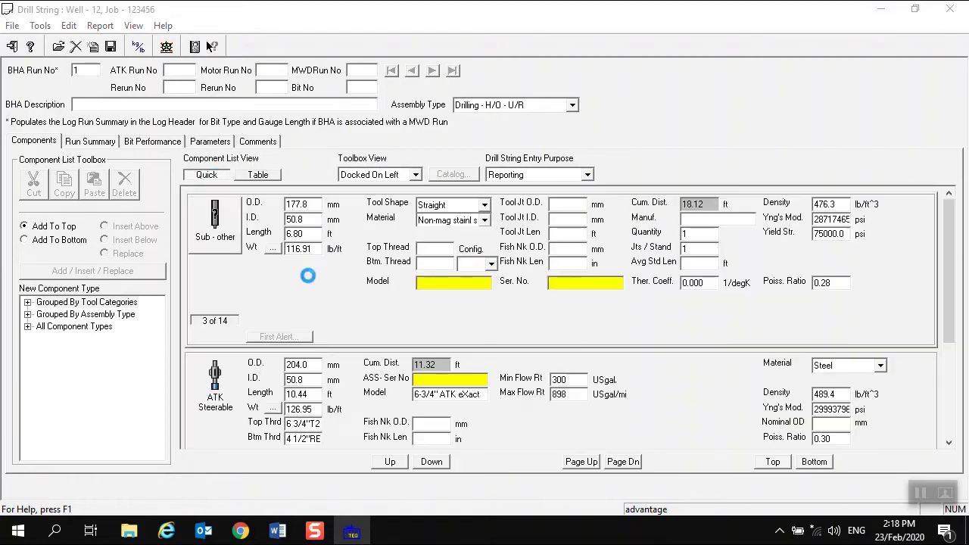
{"action": "scroll", "coordinate": [314, 318], "scroll_direction": "down", "scroll_amount": 5}
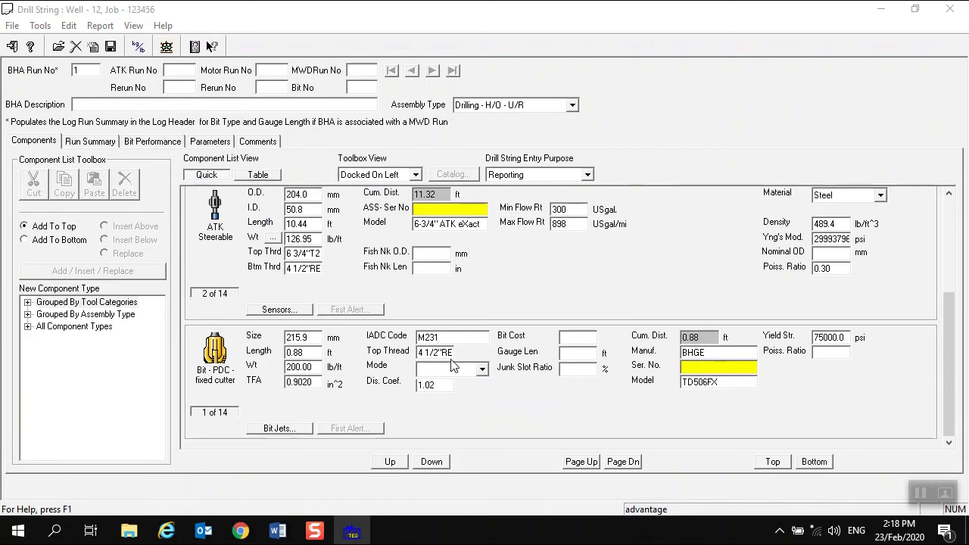
{"action": "scroll", "coordinate": [451, 362], "scroll_direction": "up", "scroll_amount": 1}
{"action": "scroll", "coordinate": [428, 246], "scroll_direction": "up", "scroll_amount": 4}
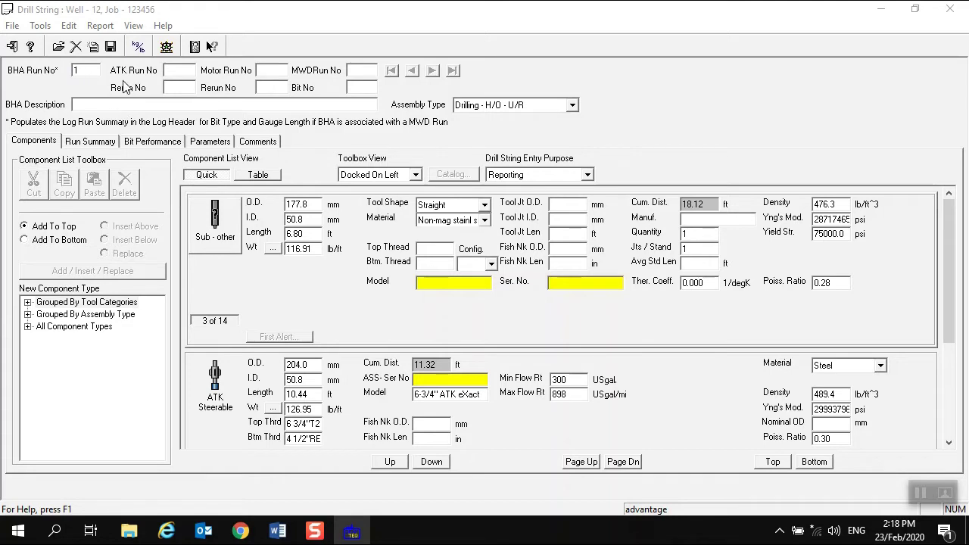
Set the ATK run, MWD run and bit numbers to 1 and describe the BHA as "To drill and land 8.5" section"
{"action": "left_click", "coordinate": [175, 70]}
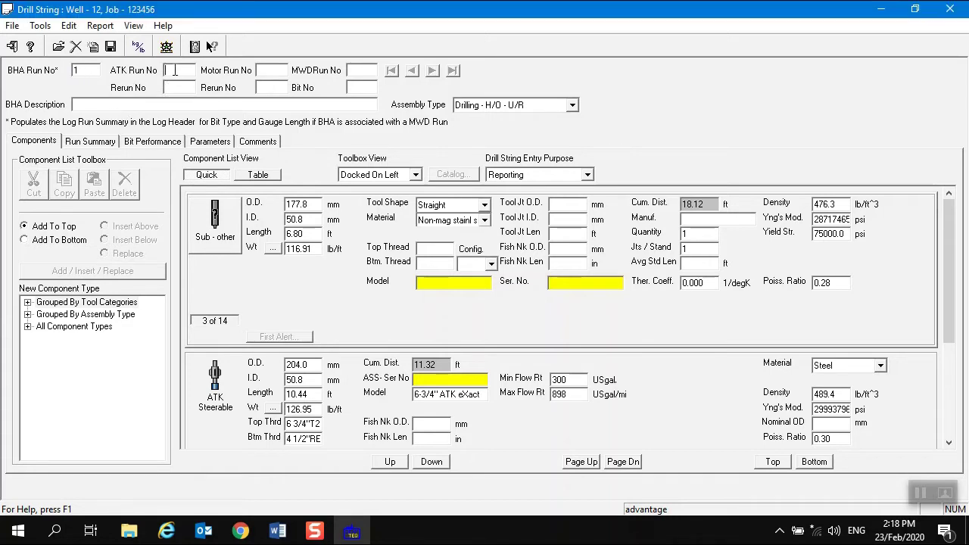
{"action": "left_click", "coordinate": [273, 71]}
{"action": "left_click", "coordinate": [349, 76]}
{"action": "type", "text": "1"}
{"action": "left_click", "coordinate": [276, 106]}
{"action": "type", "text": "ion"}
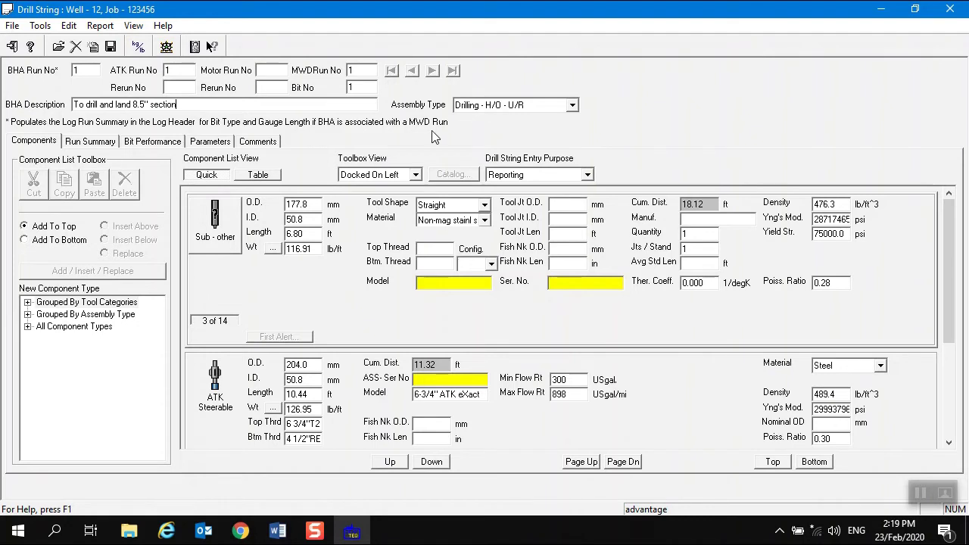
Acknowledge the data validation results and show the run summary fields for the BHA
{"action": "left_click", "coordinate": [90, 144]}
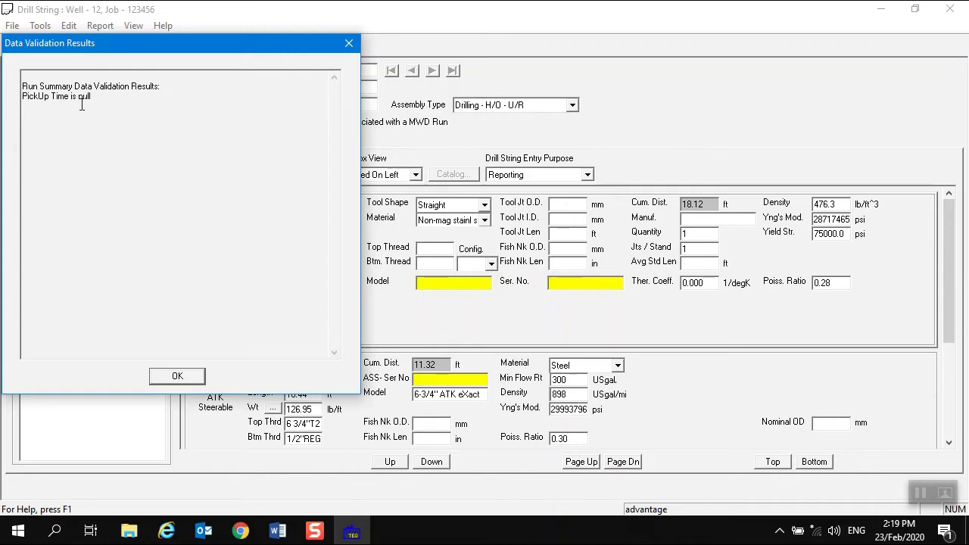
{"action": "left_click", "coordinate": [177, 376]}
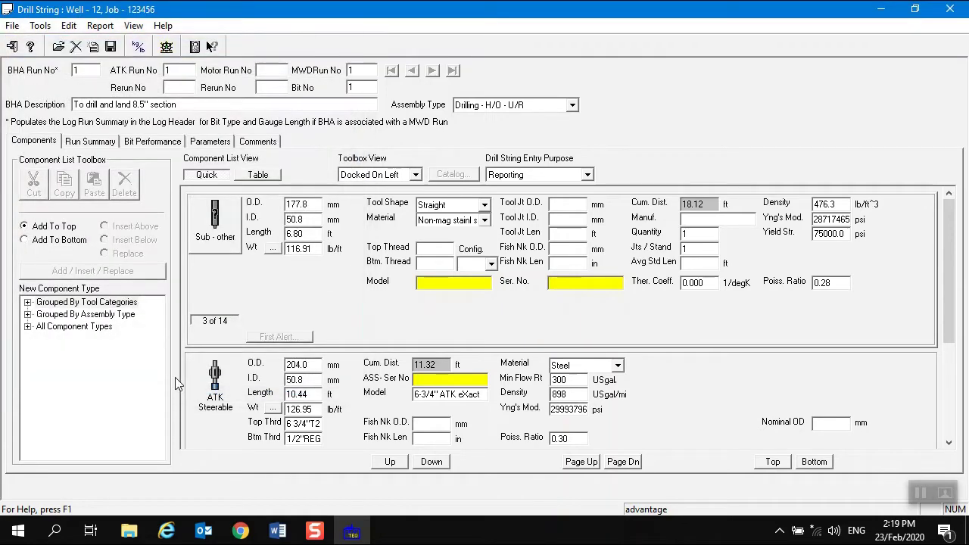
{"action": "left_click", "coordinate": [85, 143]}
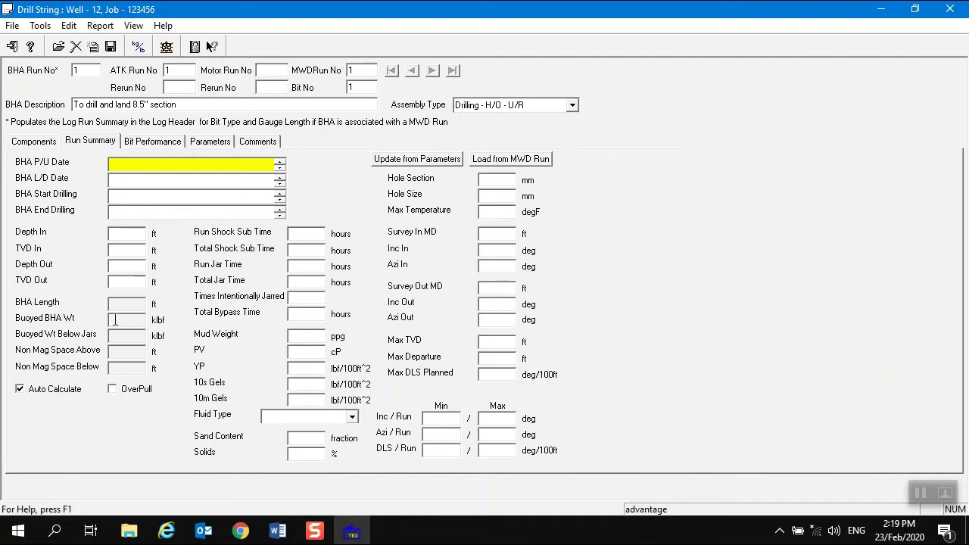
Compare the drilling parameter columns for the Motor / Turbine assembly type with AutoTrak, leaving AutoTrak selected
{"action": "left_click", "coordinate": [209, 143]}
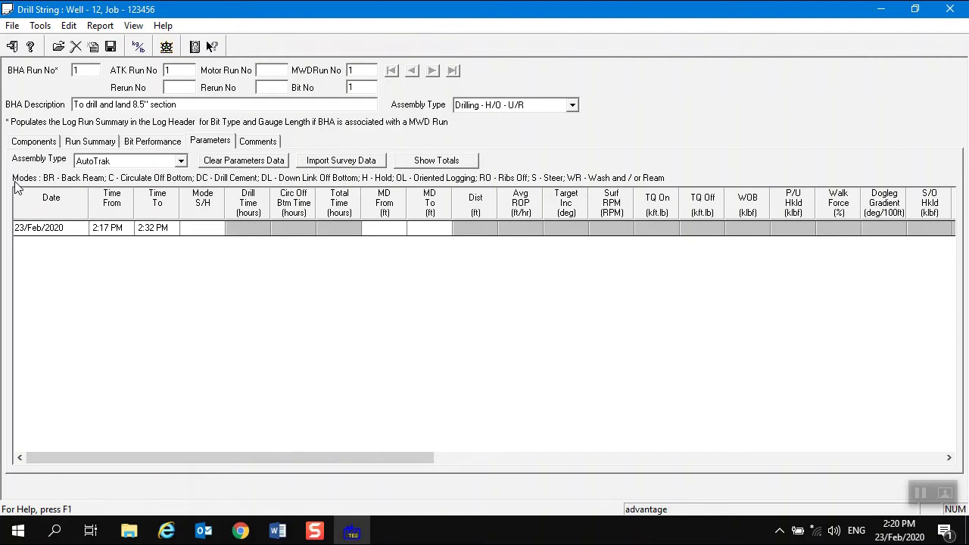
{"action": "left_click", "coordinate": [181, 164]}
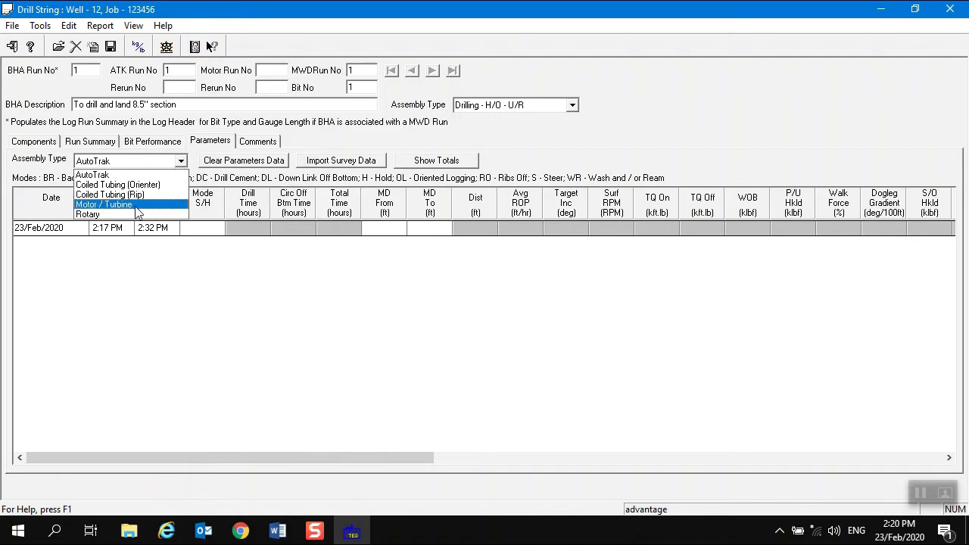
{"action": "left_click", "coordinate": [133, 206]}
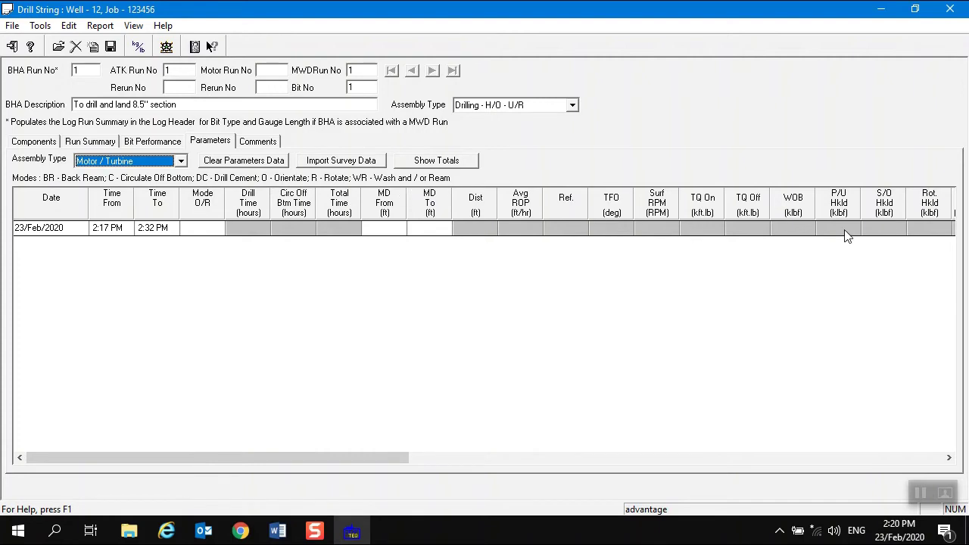
{"action": "left_click", "coordinate": [181, 161]}
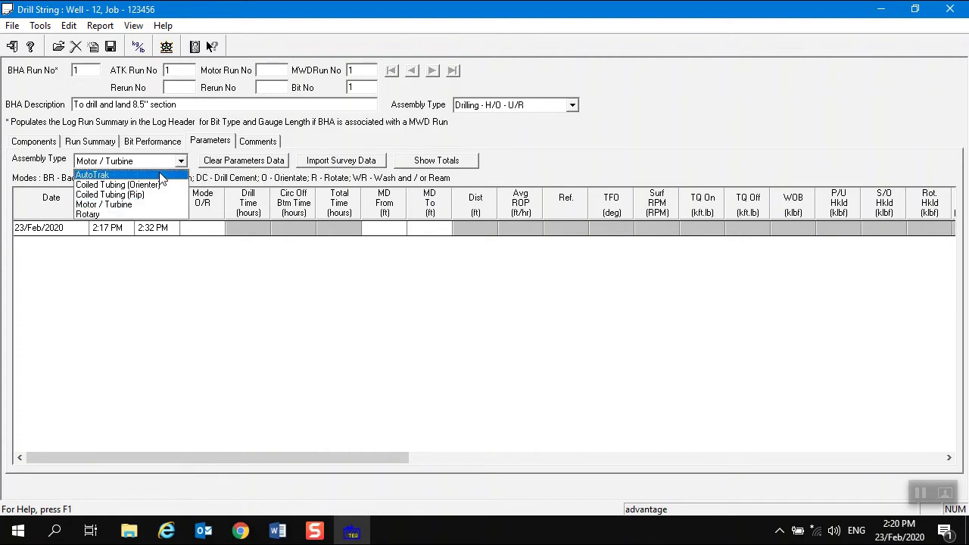
{"action": "left_click", "coordinate": [161, 175]}
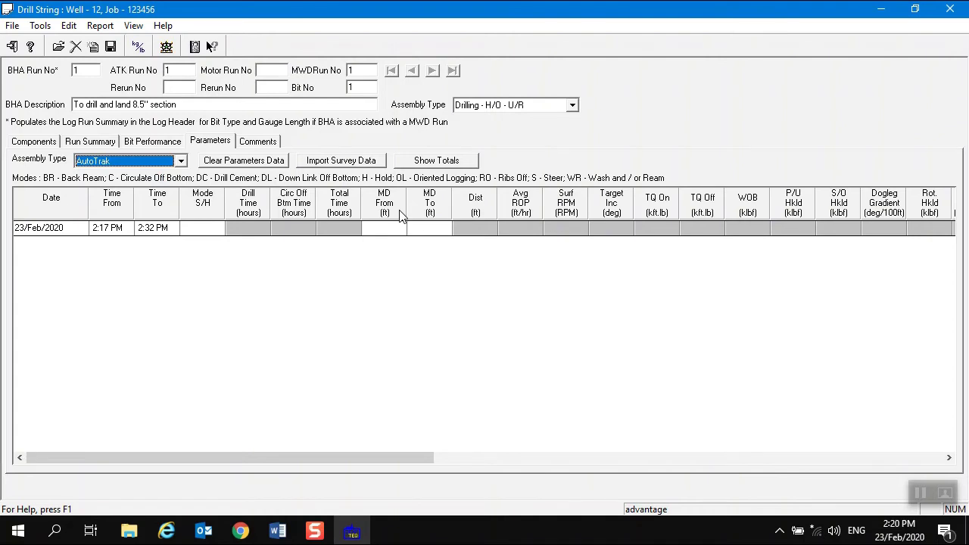
Examine the available and displayed columns for the AutoTrak parameters table, closing the column settings without changes
{"action": "right_click", "coordinate": [435, 232]}
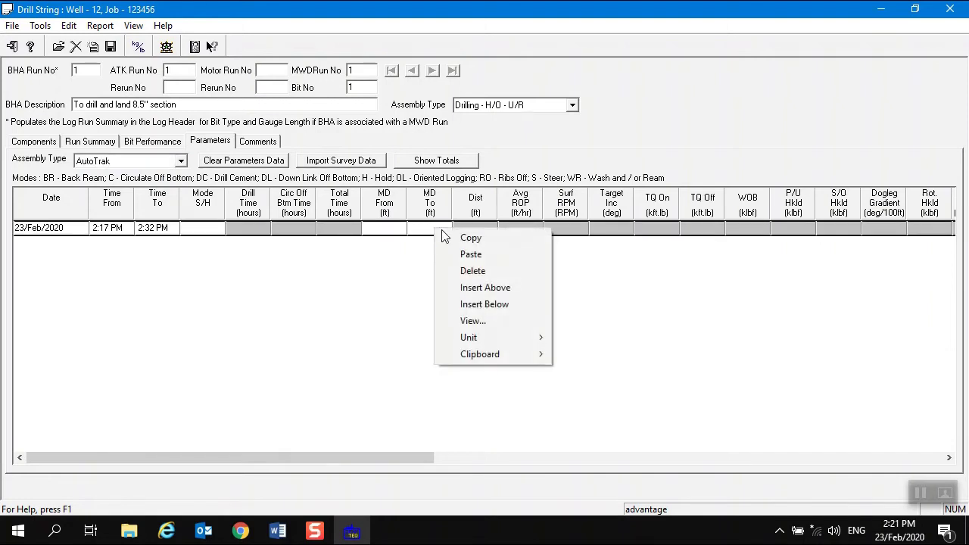
{"action": "left_click", "coordinate": [476, 321]}
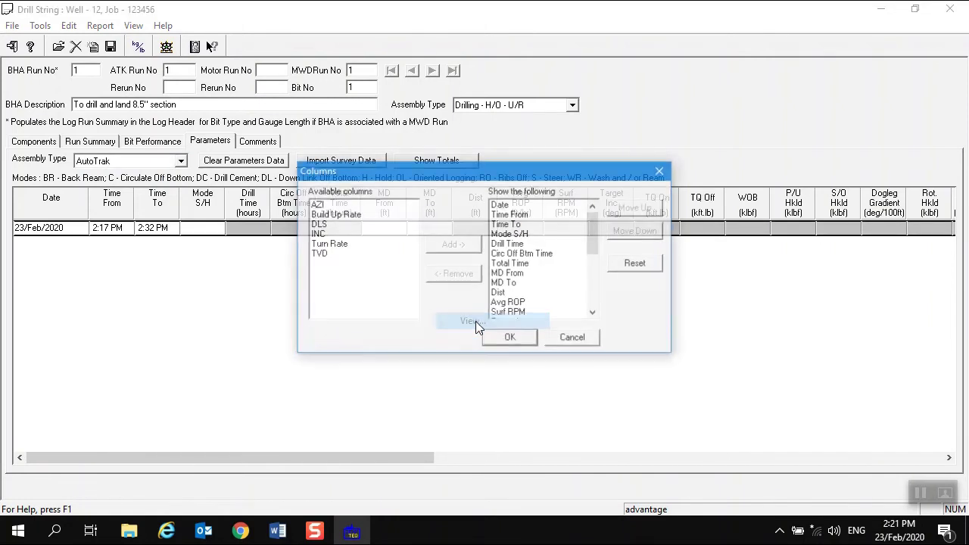
{"action": "left_click", "coordinate": [510, 214]}
{"action": "left_click", "coordinate": [511, 244]}
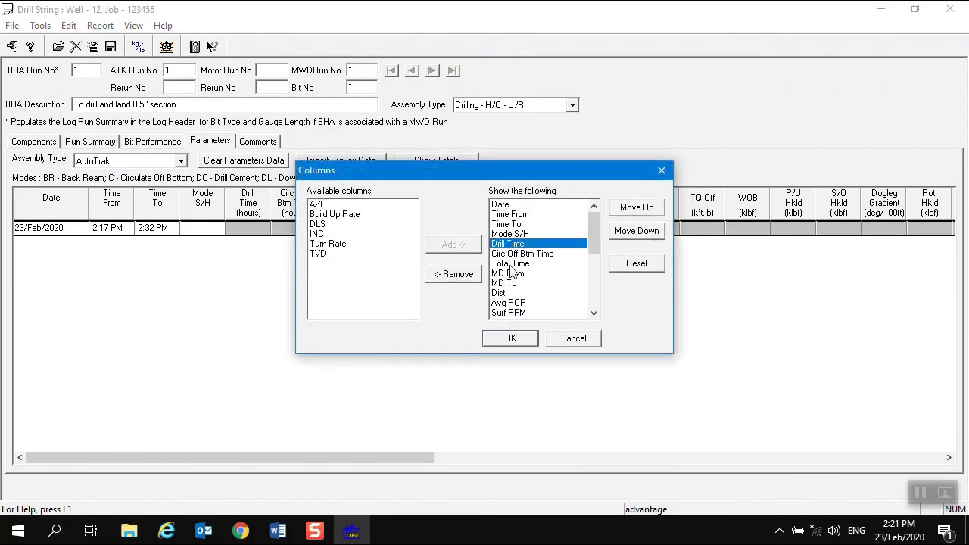
{"action": "left_click", "coordinate": [511, 264]}
{"action": "left_click", "coordinate": [511, 244]}
{"action": "left_click_drag", "start_coordinate": [412, 170], "coordinate": [531, 258]}
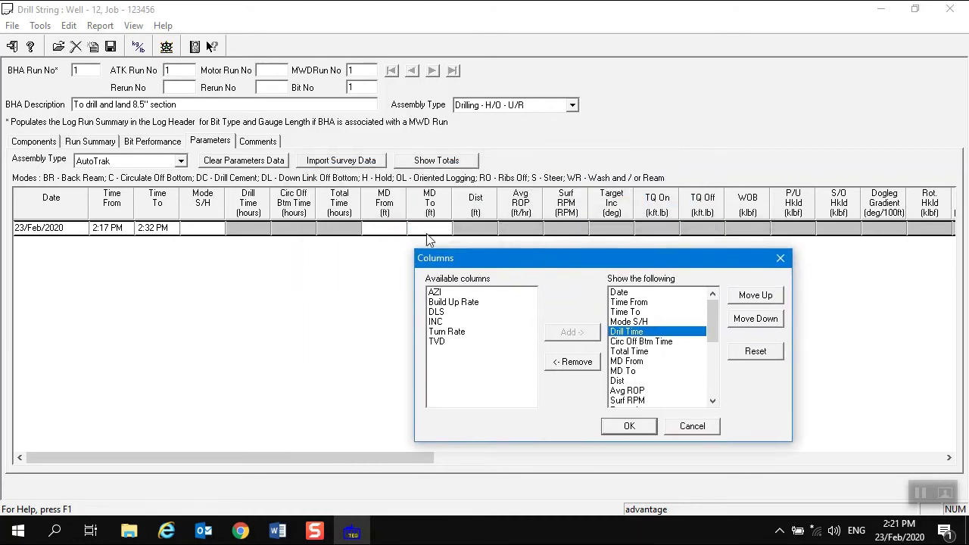
{"action": "left_click", "coordinate": [692, 426]}
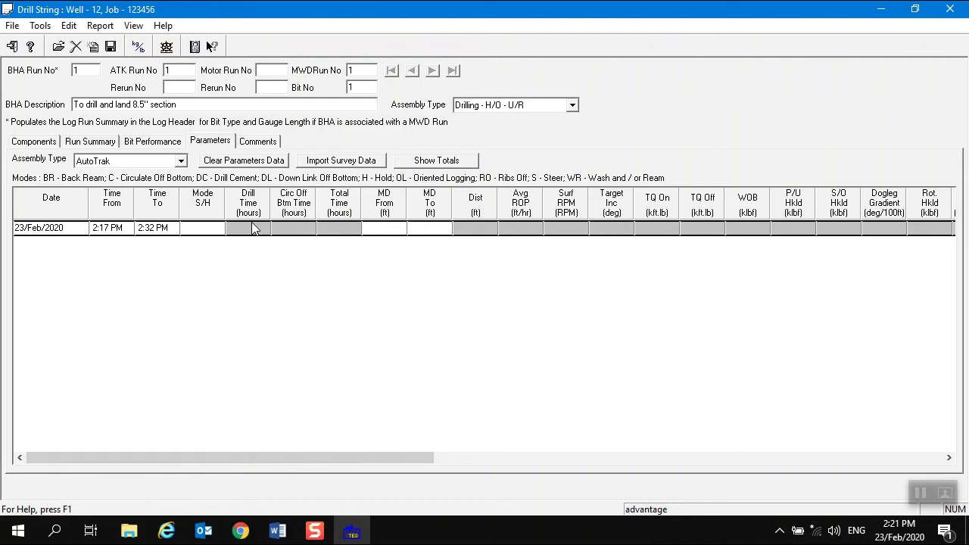
{"action": "left_click", "coordinate": [922, 492]}
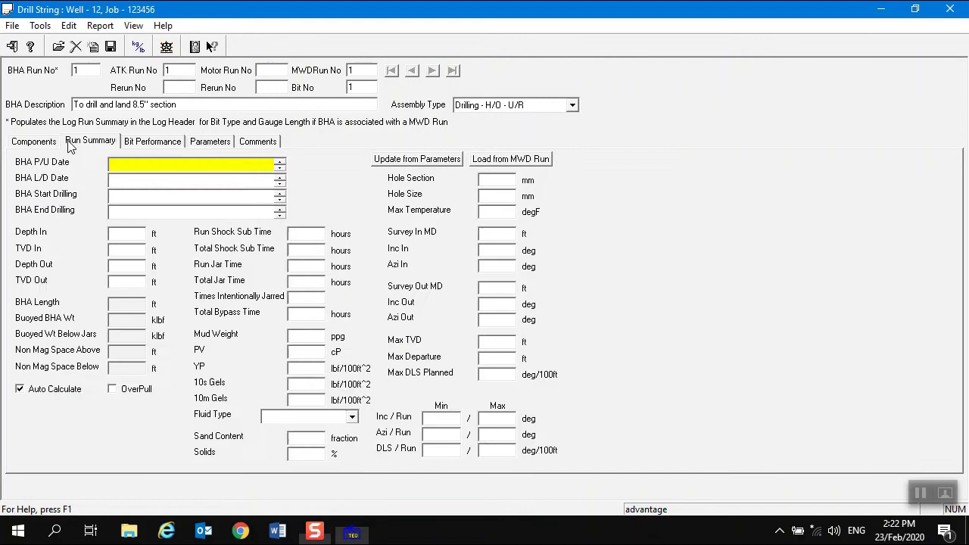
Set the BHA P/U date to 13:00 on 23/Feb/2020 in the run summary
{"action": "left_click", "coordinate": [69, 145]}
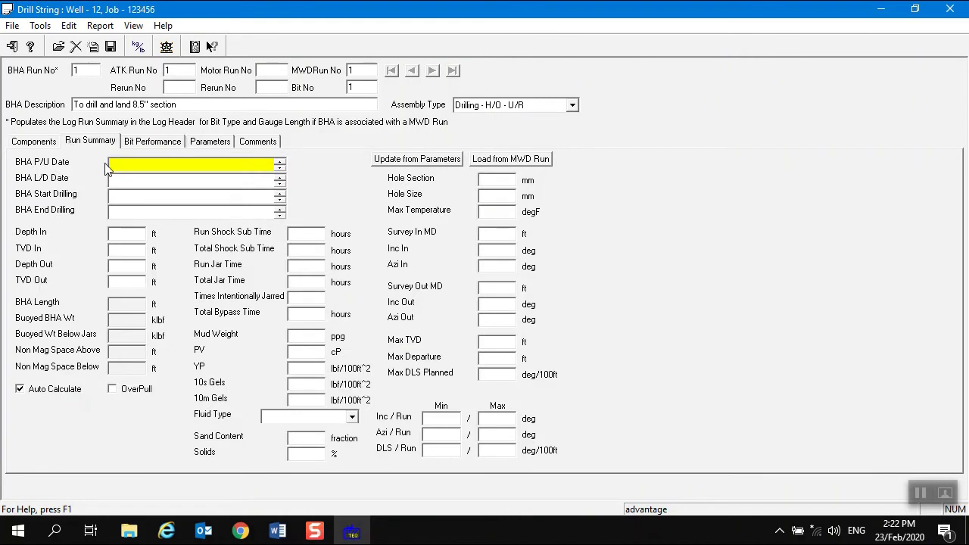
{"action": "left_click", "coordinate": [279, 165]}
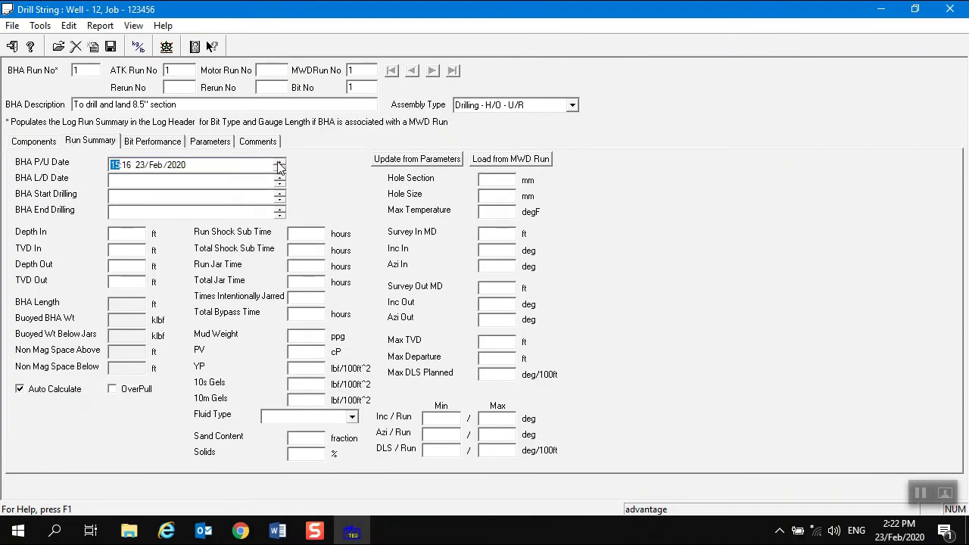
{"action": "left_click", "coordinate": [129, 165]}
Set the first drilling parameters row to start at 13:20 and assign it mode C (Circulate Off Bottom)
{"action": "left_click", "coordinate": [212, 142]}
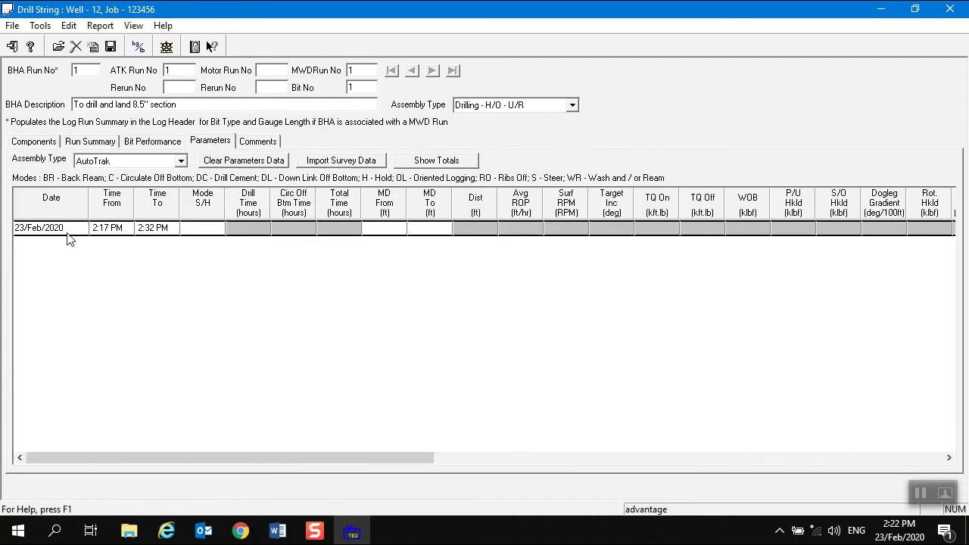
{"action": "left_click", "coordinate": [96, 229]}
{"action": "left_click", "coordinate": [126, 230]}
{"action": "left_click", "coordinate": [111, 230]}
{"action": "type", "text": "20"}
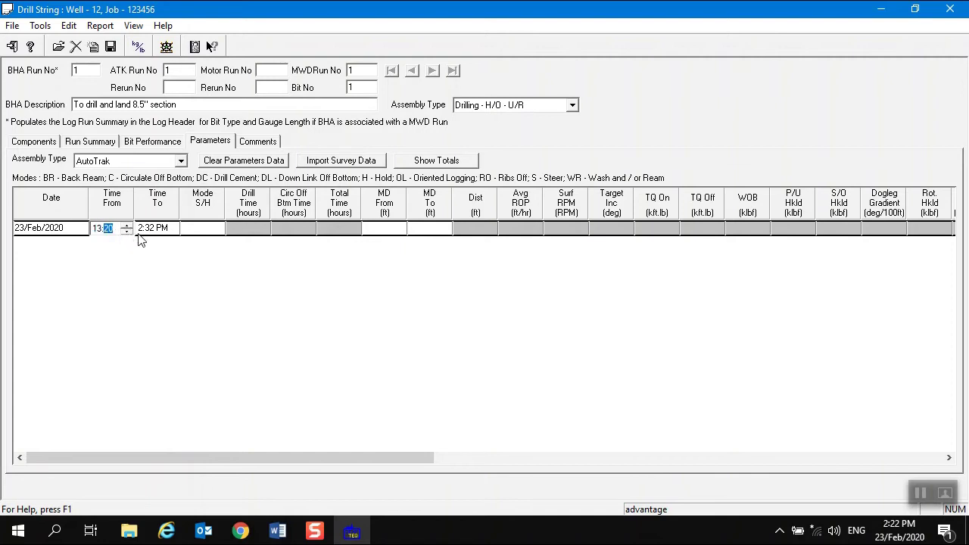
{"action": "left_click", "coordinate": [204, 232]}
{"action": "left_click", "coordinate": [216, 228]}
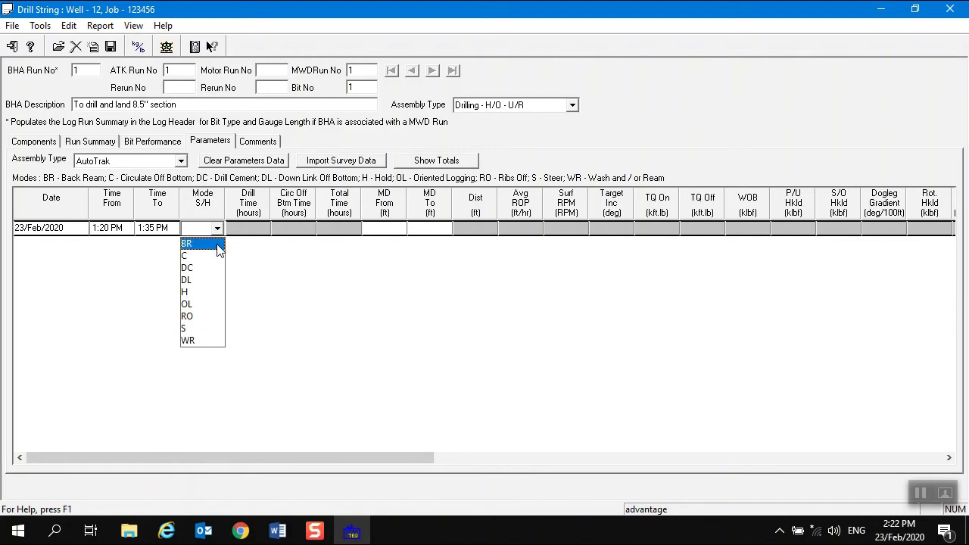
{"action": "left_click", "coordinate": [215, 250]}
Change the measured depth unit to metres, then enter MD From 70 and surface RPM 0 for the circulating row
{"action": "left_click", "coordinate": [389, 227]}
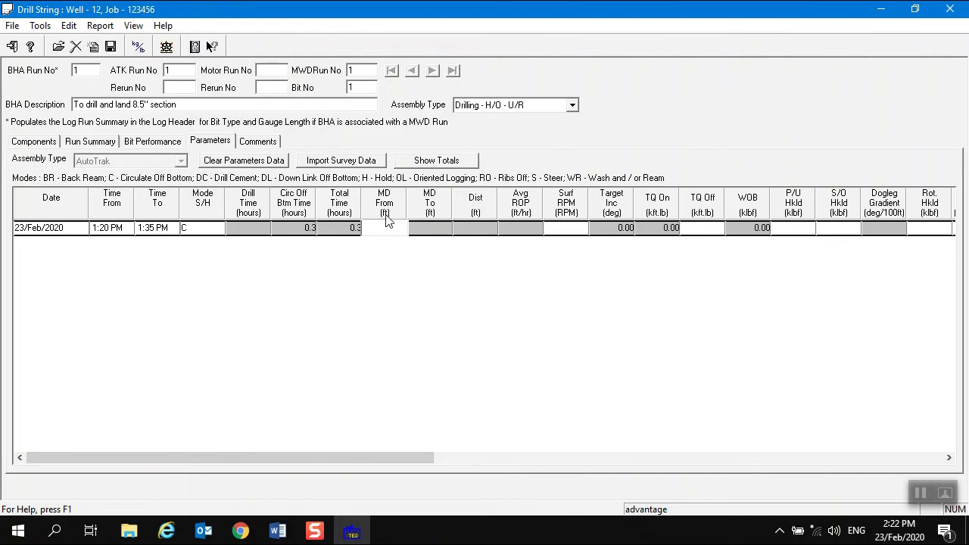
{"action": "right_click", "coordinate": [386, 215]}
{"action": "left_click", "coordinate": [411, 246]}
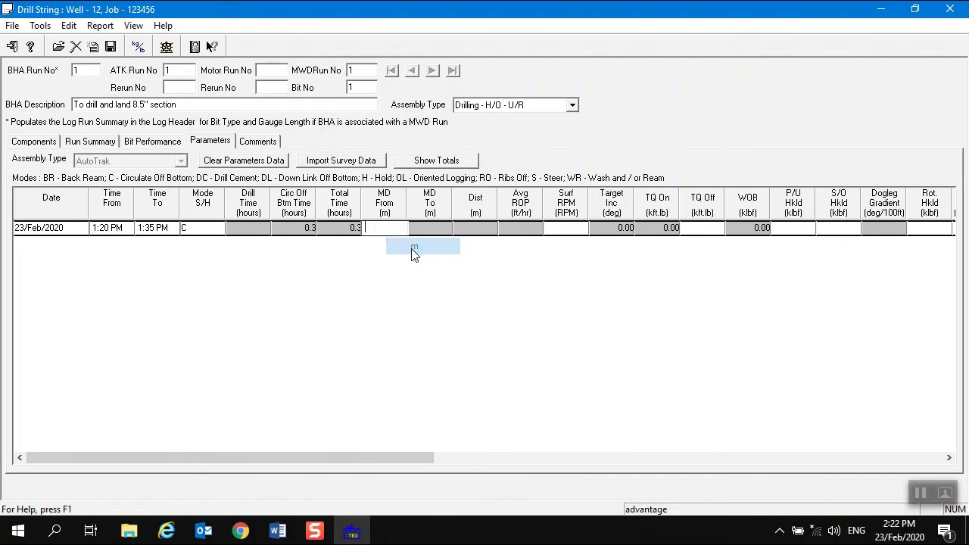
{"action": "type", "text": "70"}
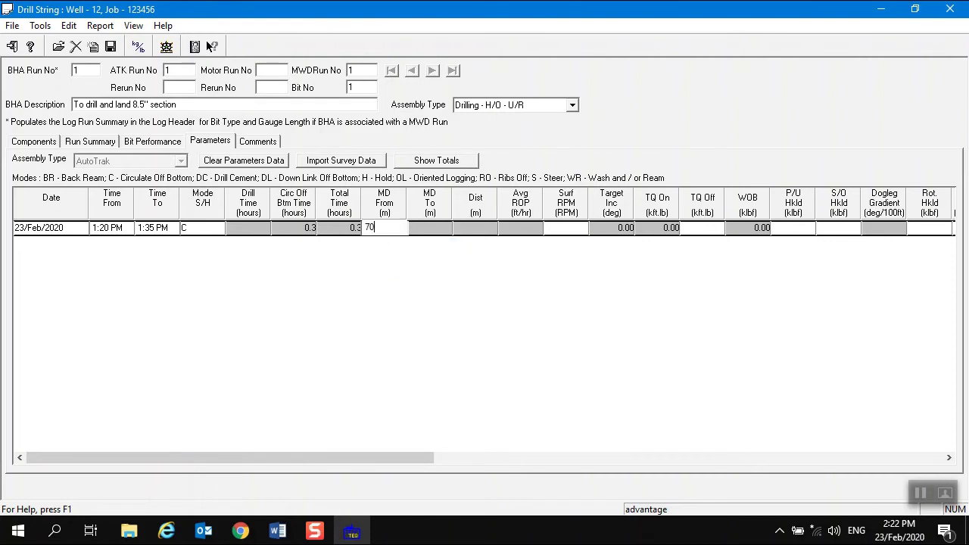
{"action": "left_click", "coordinate": [562, 229]}
{"action": "type", "text": "0"}
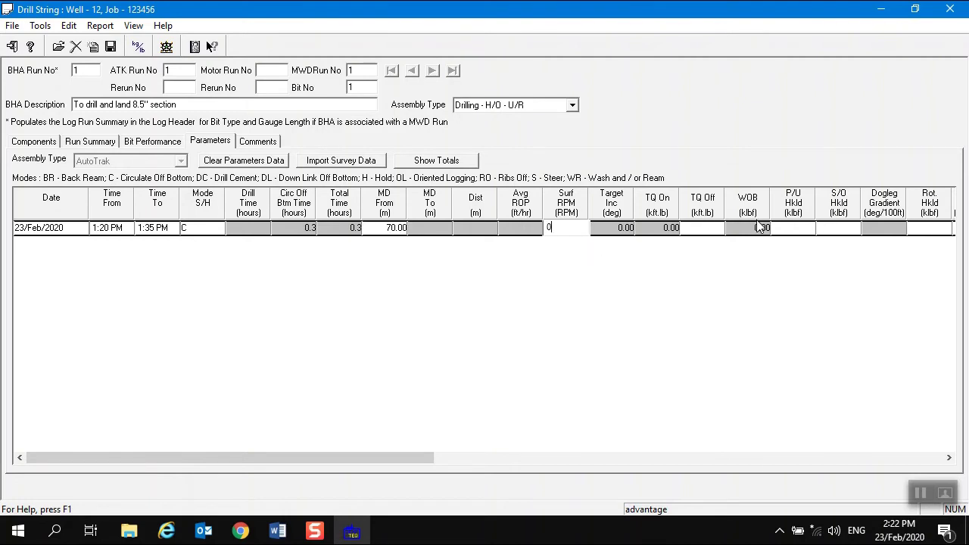
Switch the flow unit to l/min and enter flow 35, pressure 40 bar and mud weight 1.1 ppg for the row
{"action": "left_click_drag", "start_coordinate": [360, 459], "coordinate": [569, 460]}
{"action": "right_click", "coordinate": [500, 230]}
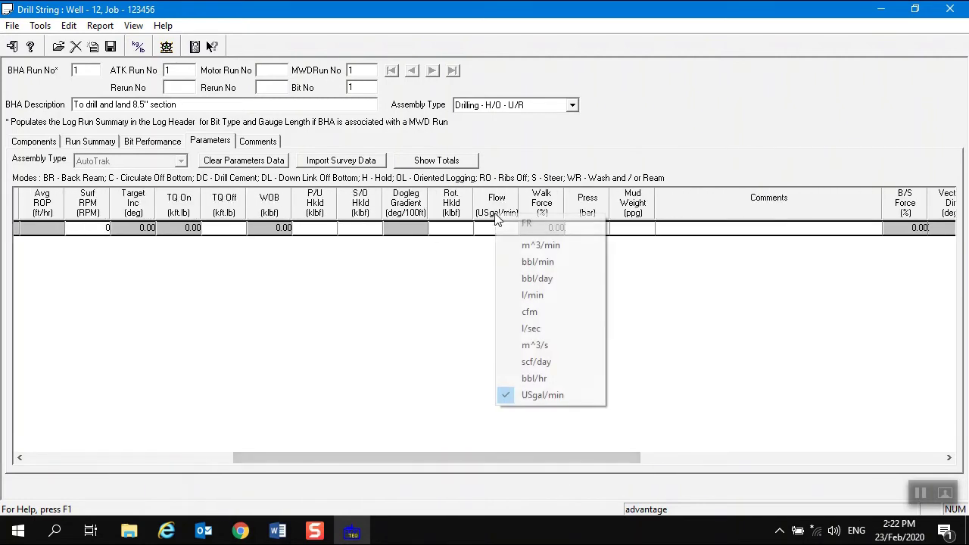
{"action": "left_click", "coordinate": [554, 297]}
{"action": "left_click", "coordinate": [499, 229]}
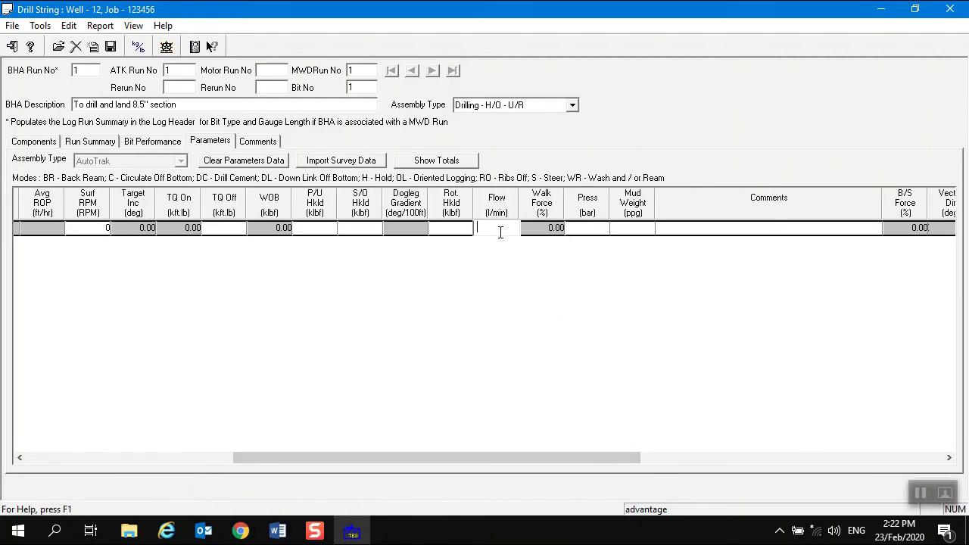
{"action": "type", "text": "35"}
{"action": "left_click", "coordinate": [588, 229]}
{"action": "type", "text": "40"}
{"action": "left_click", "coordinate": [644, 227]}
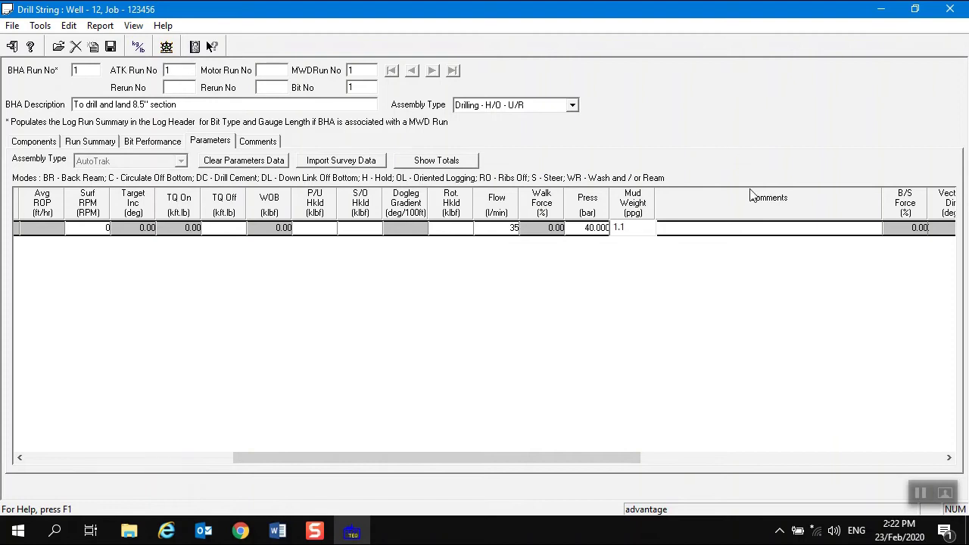
Add the comment "SUrface test - OK" to the circulating row
{"action": "left_click", "coordinate": [718, 227]}
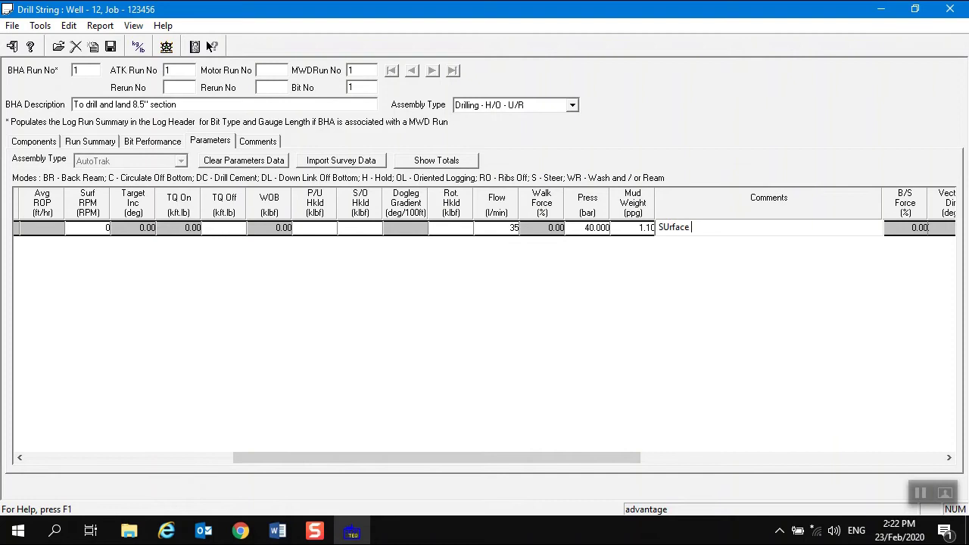
{"action": "type", "text": "SUrface test - OK"}
{"action": "left_click_drag", "start_coordinate": [566, 457], "coordinate": [328, 482]}
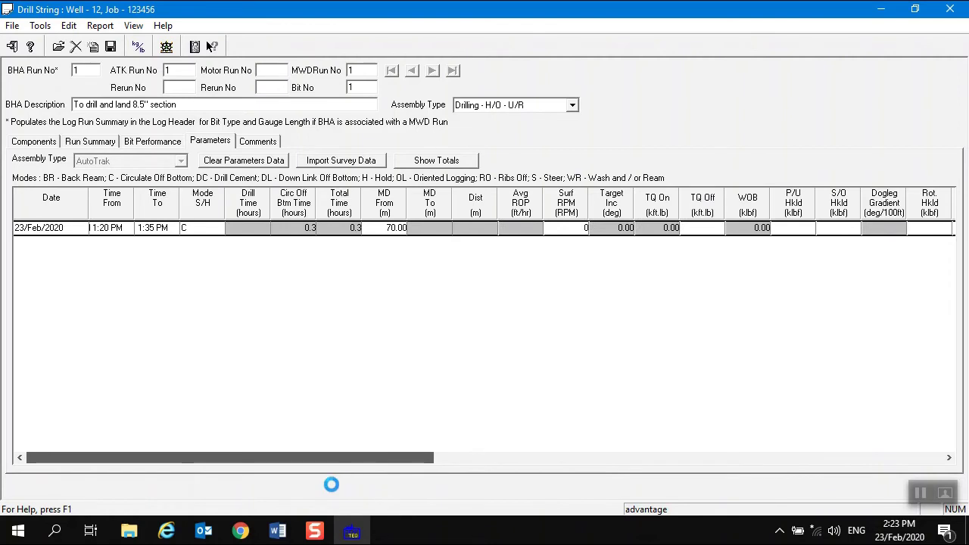
{"action": "left_click", "coordinate": [145, 231]}
{"action": "left_click", "coordinate": [153, 229]}
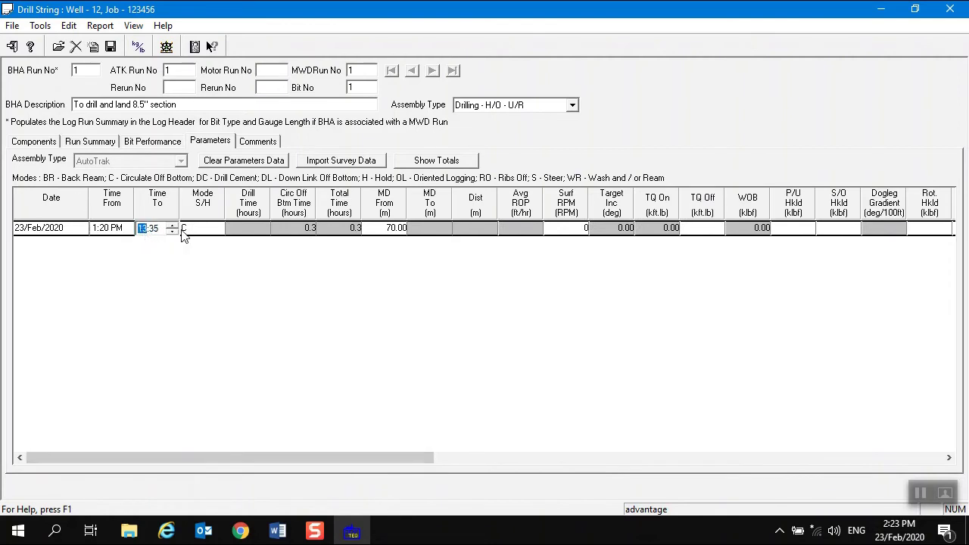
{"action": "left_click", "coordinate": [222, 235]}
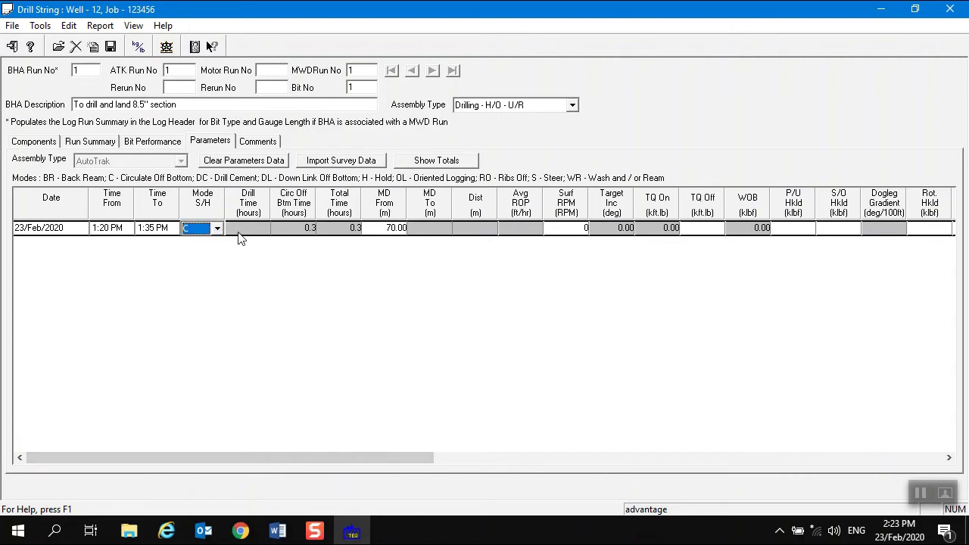
{"action": "left_click", "coordinate": [243, 235]}
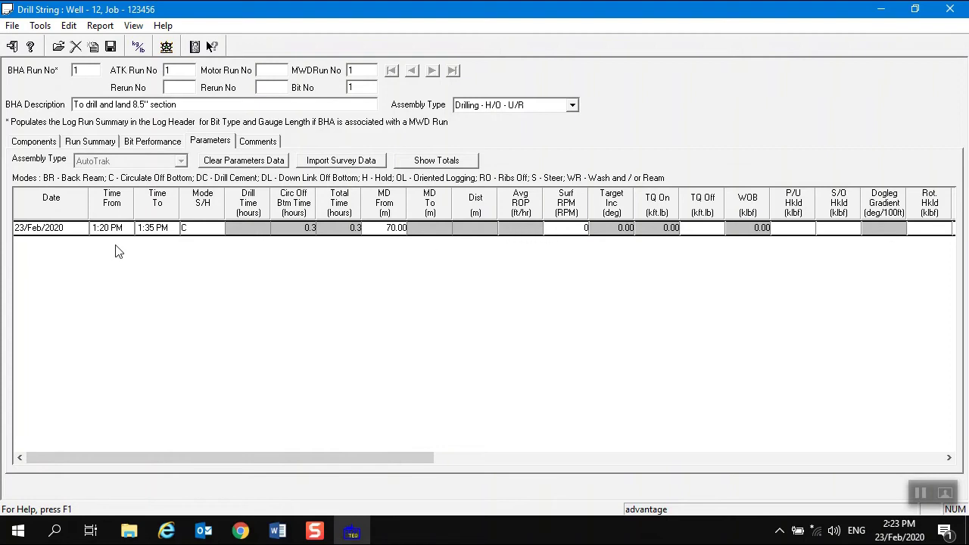
Insert a new parameters row below the circulating row and review its mode options, leaving the mode blank
{"action": "right_click", "coordinate": [236, 228]}
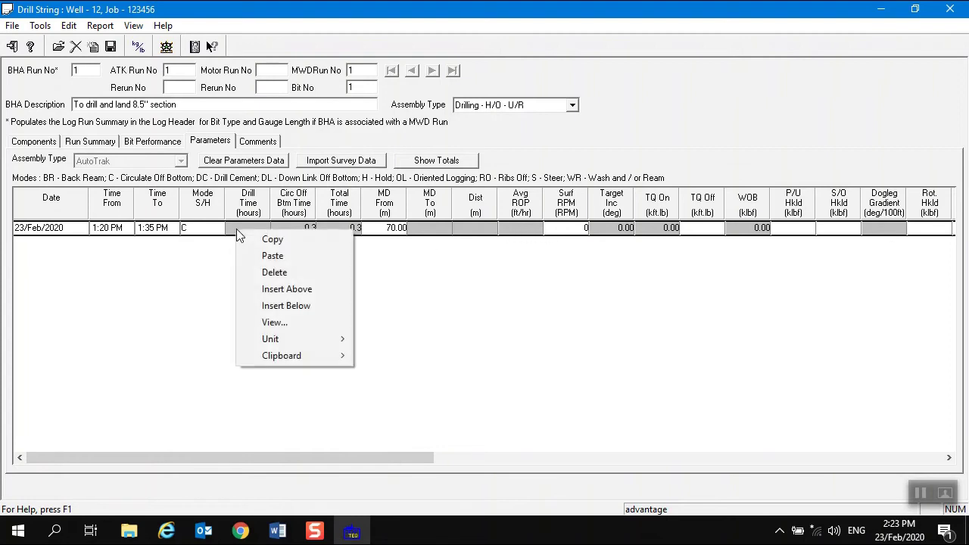
{"action": "left_click", "coordinate": [288, 313]}
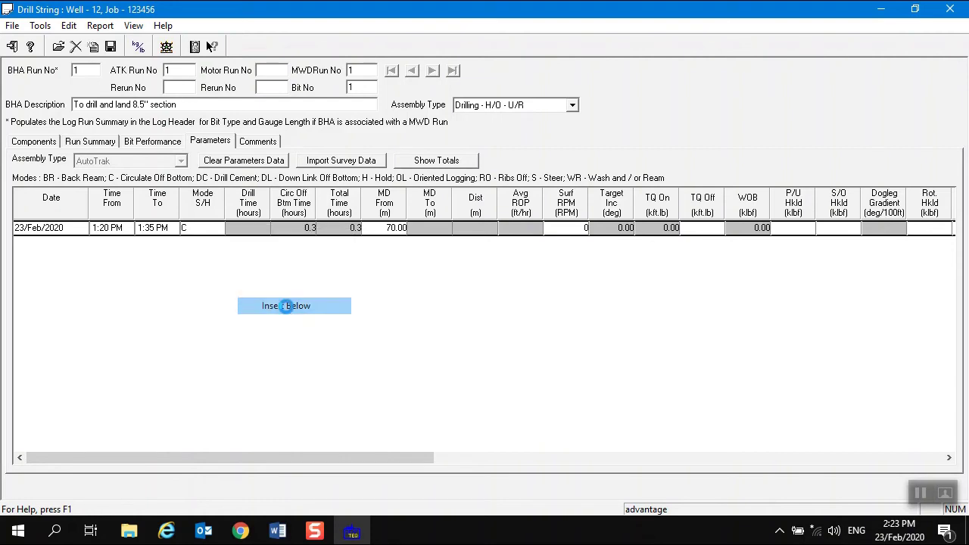
{"action": "left_click", "coordinate": [215, 244]}
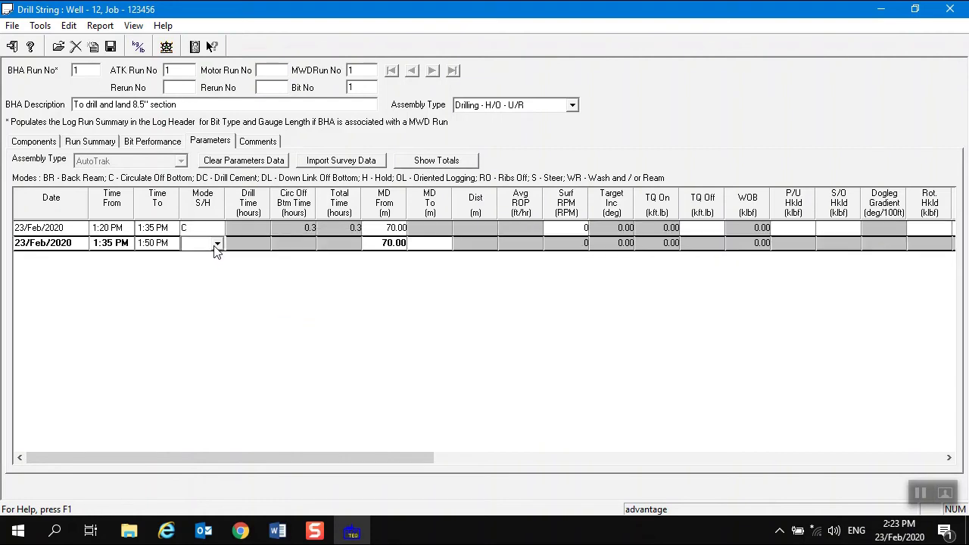
{"action": "left_click", "coordinate": [217, 243]}
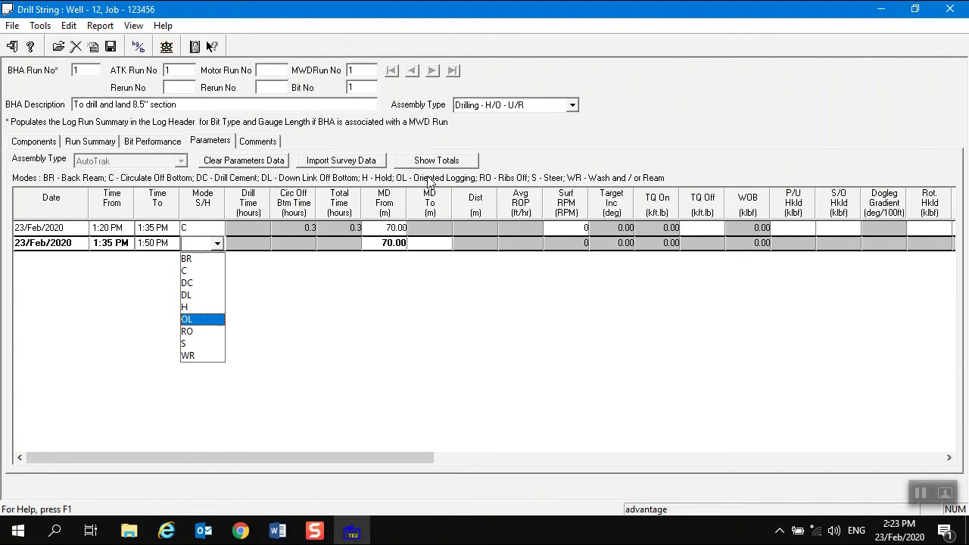
{"action": "left_click", "coordinate": [372, 298]}
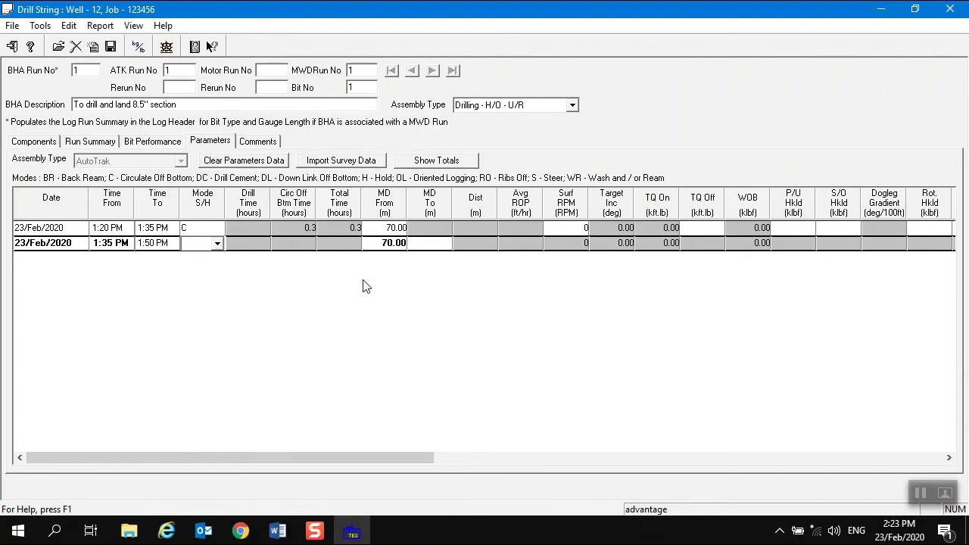
Show the totals for the drilling parameters
{"action": "left_click", "coordinate": [429, 168]}
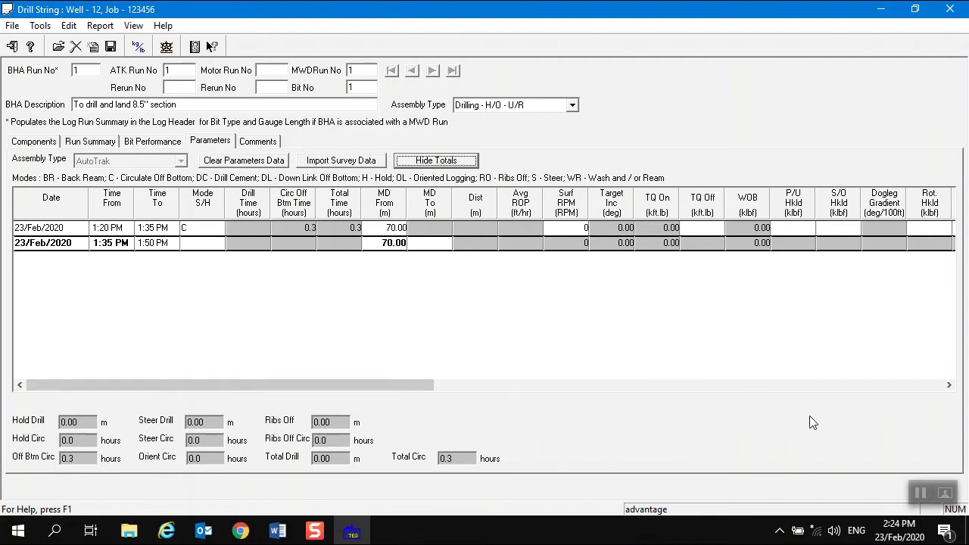
{"action": "left_click", "coordinate": [942, 492]}
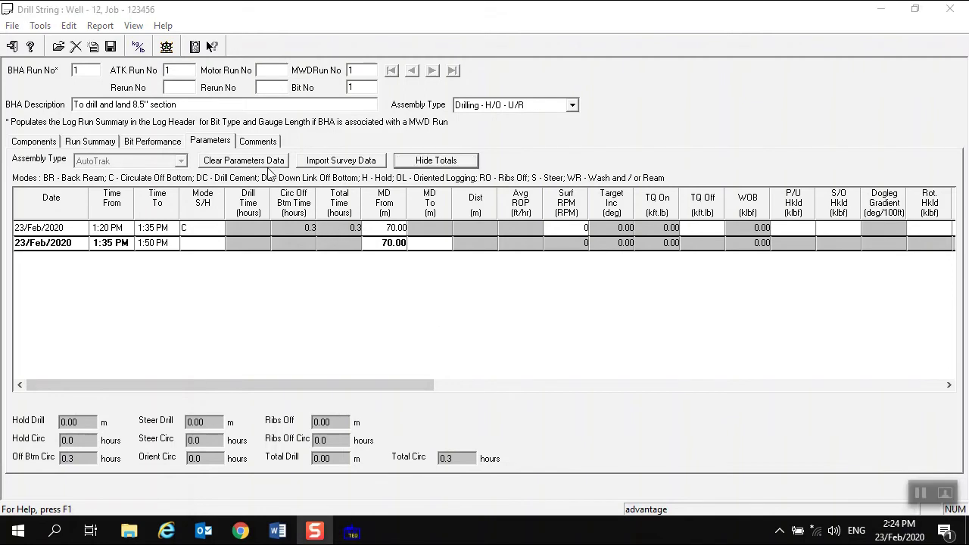
Look over the BHA comments, bit performance and run summary fields, and review the available report types
{"action": "left_click", "coordinate": [258, 143]}
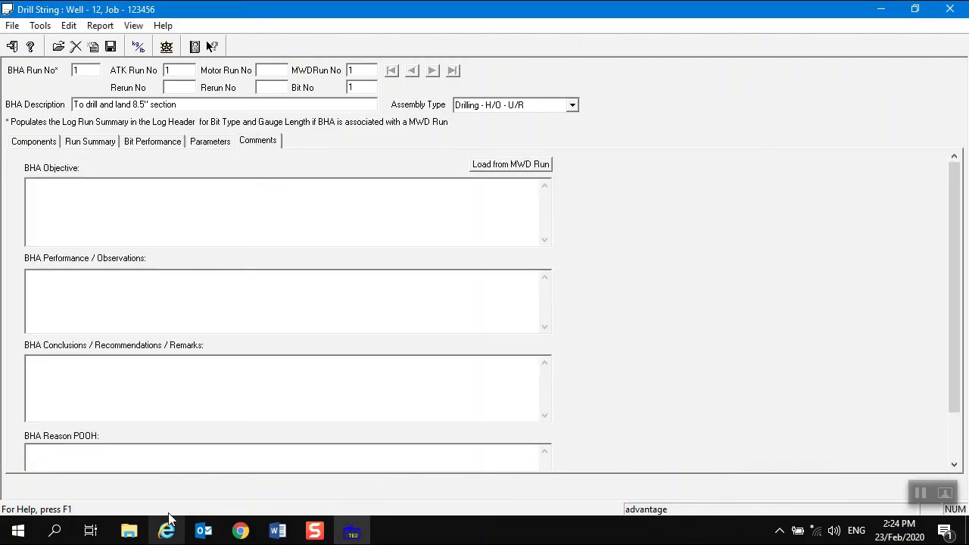
{"action": "left_click", "coordinate": [168, 147]}
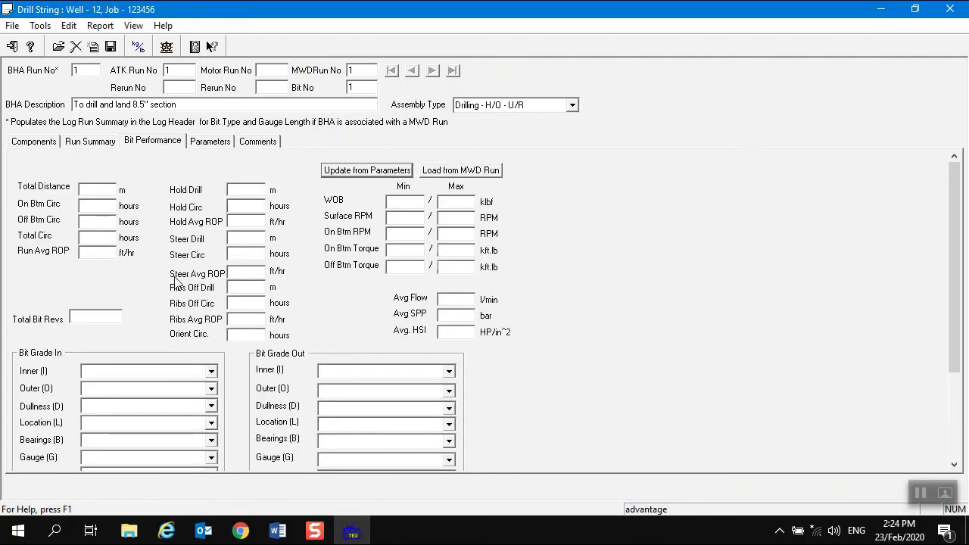
{"action": "key", "text": "ctrl+shift+Tab"}
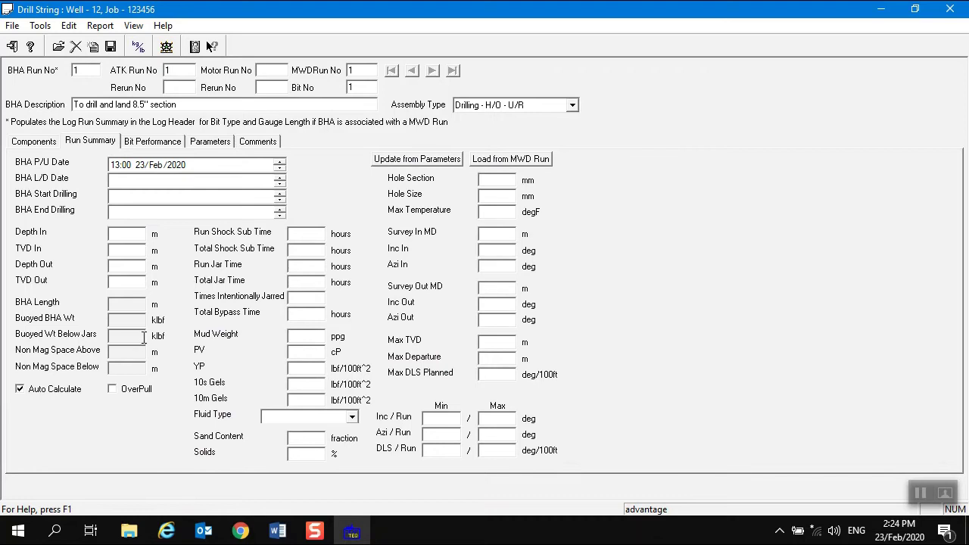
{"action": "left_click", "coordinate": [100, 25]}
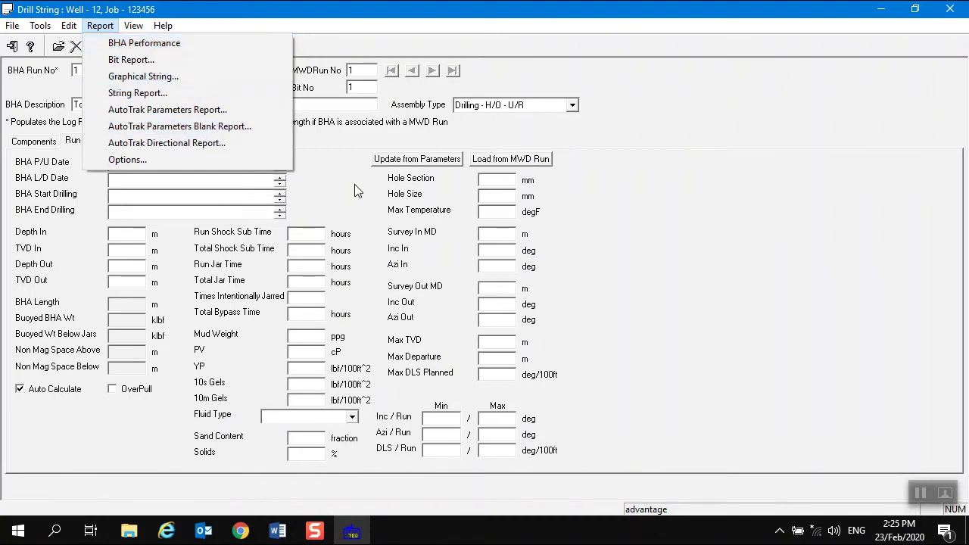
{"action": "left_click", "coordinate": [327, 185]}
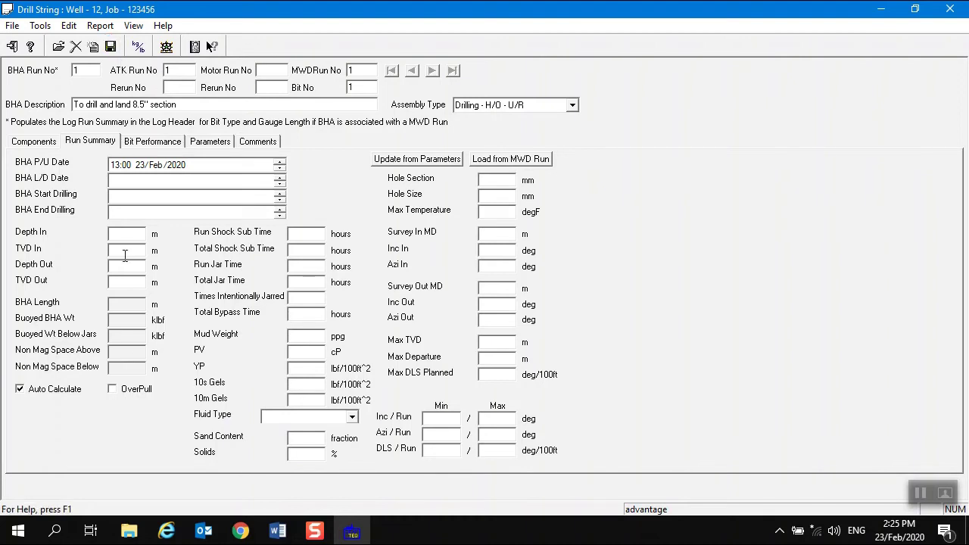
Switch to the Daily Drilling Report application and maximize its window
{"action": "left_click", "coordinate": [54, 532]}
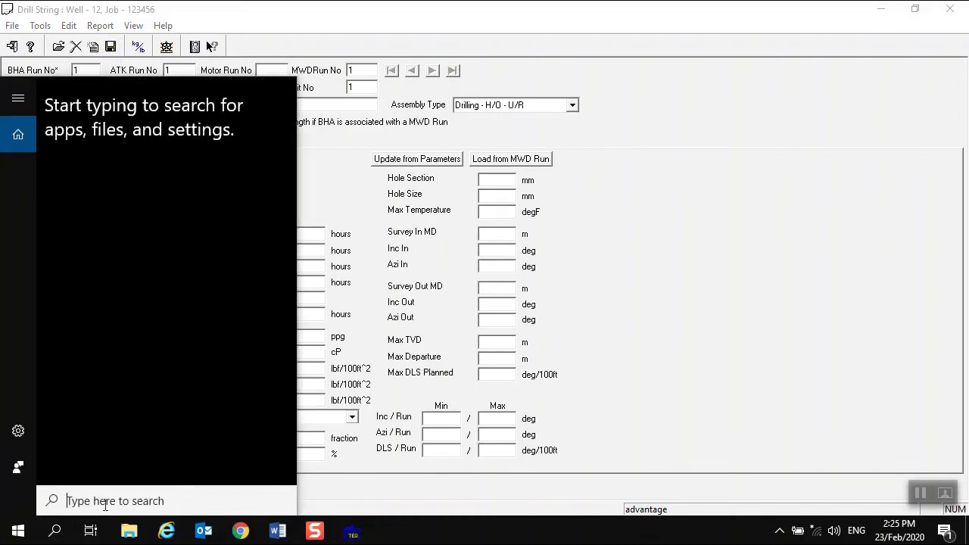
{"action": "type", "text": "dail"}
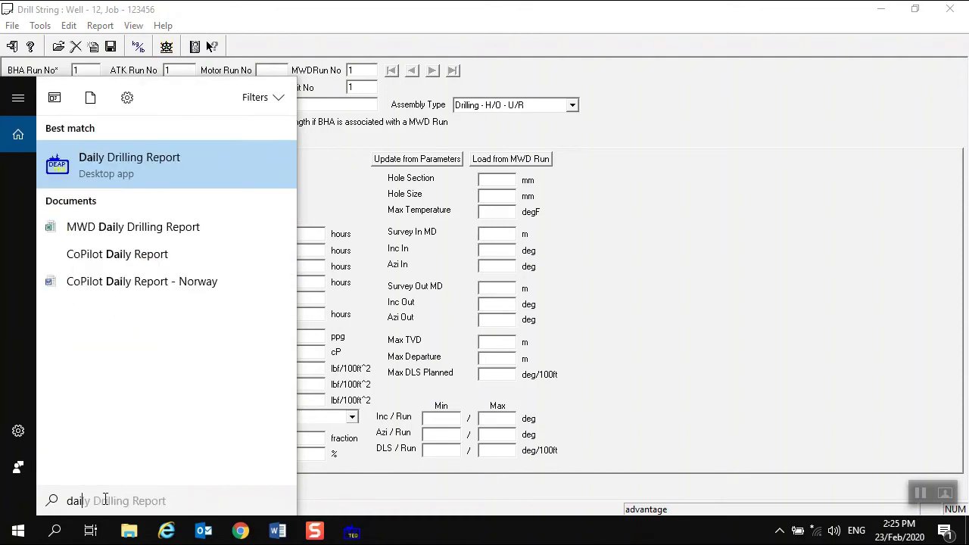
{"action": "left_click", "coordinate": [150, 159]}
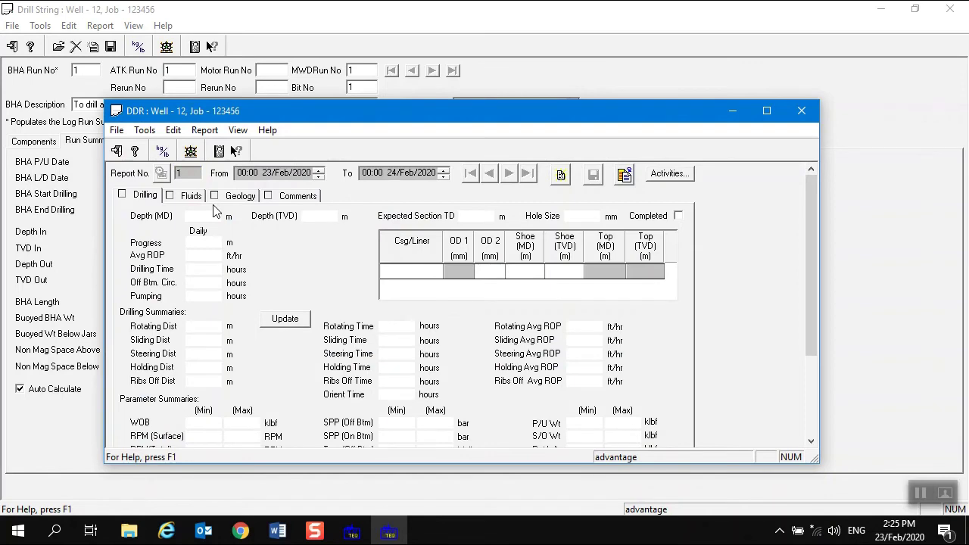
{"action": "left_click", "coordinate": [766, 111]}
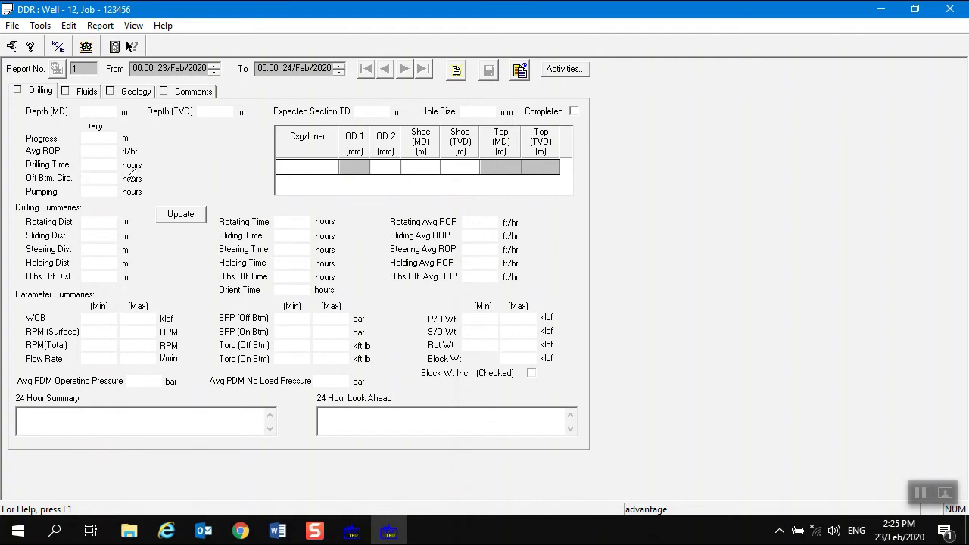
Update the drilling summaries for report 1 and mark the Drilling section as completed
{"action": "left_click", "coordinate": [161, 213]}
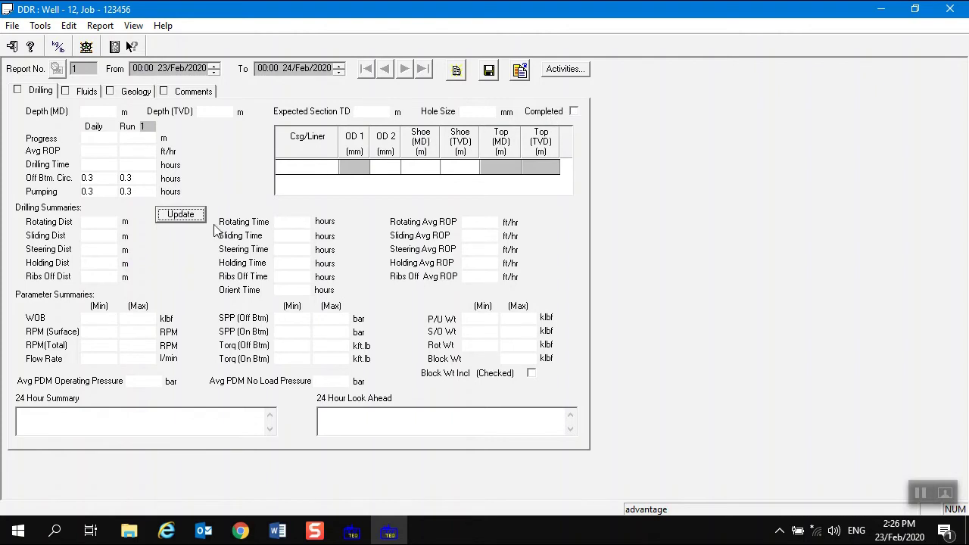
{"action": "left_click", "coordinate": [573, 111]}
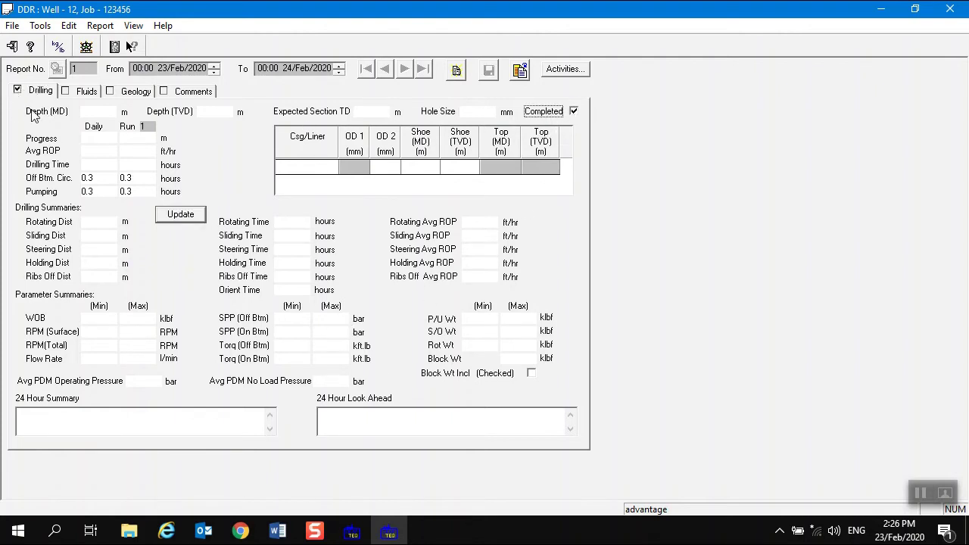
Add "Local drilling mud co" as a new fluid company after Tetra clean in the Reference Data Editor and save it
{"action": "left_click", "coordinate": [81, 93]}
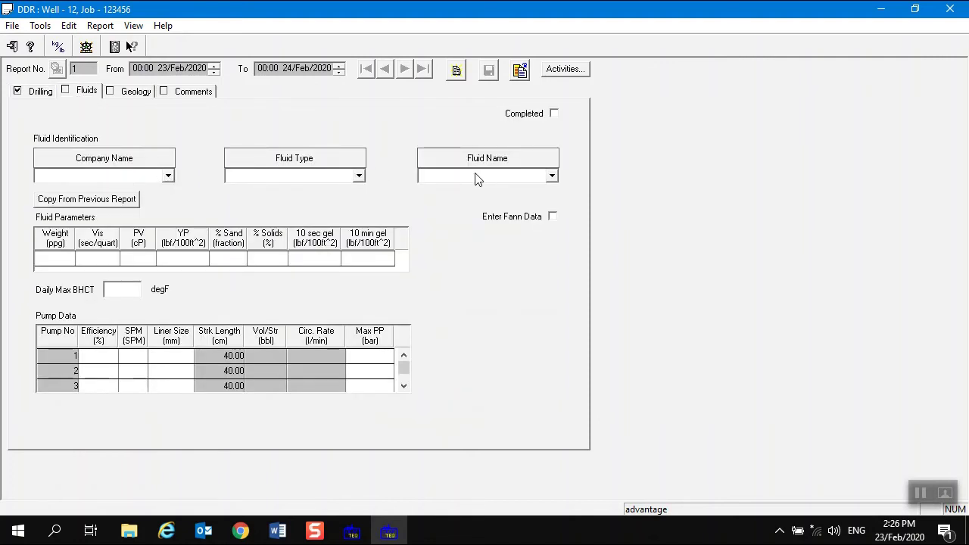
{"action": "left_click", "coordinate": [168, 178]}
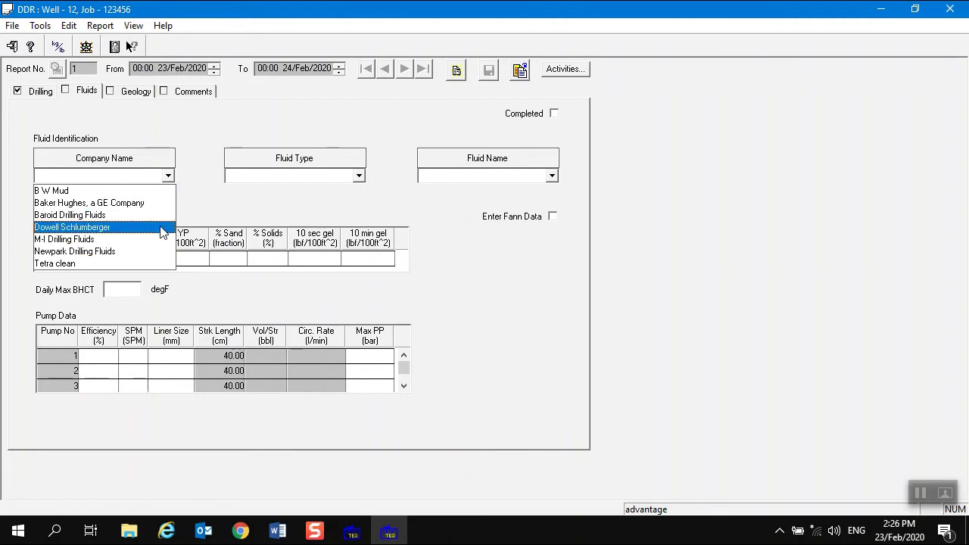
{"action": "left_click", "coordinate": [72, 29]}
{"action": "left_click", "coordinate": [69, 26]}
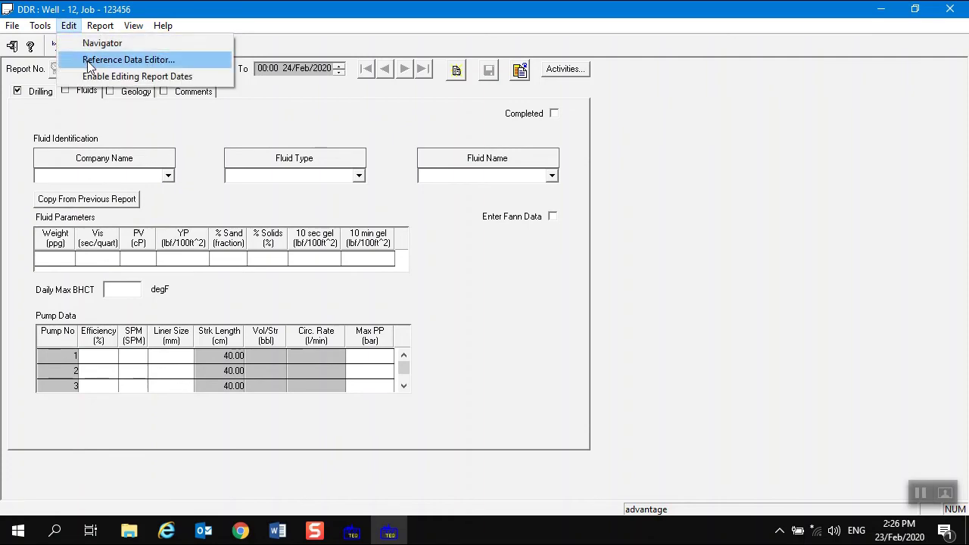
{"action": "left_click", "coordinate": [103, 62]}
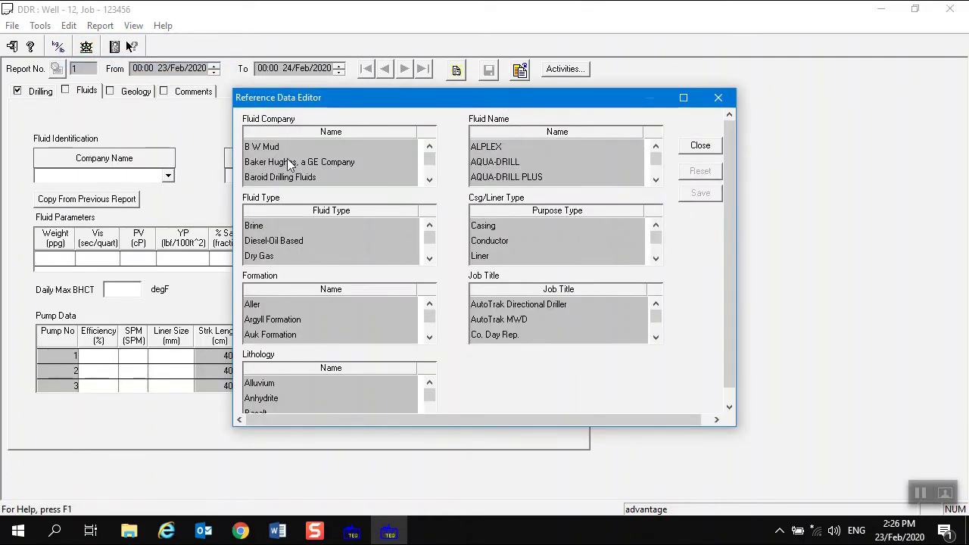
{"action": "scroll", "coordinate": [314, 162], "scroll_direction": "down", "scroll_amount": 3}
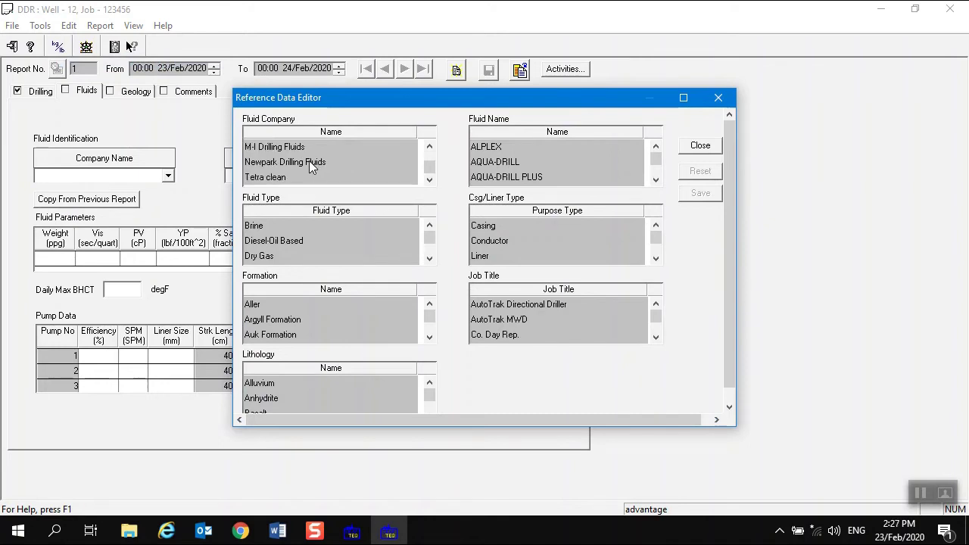
{"action": "right_click", "coordinate": [272, 178]}
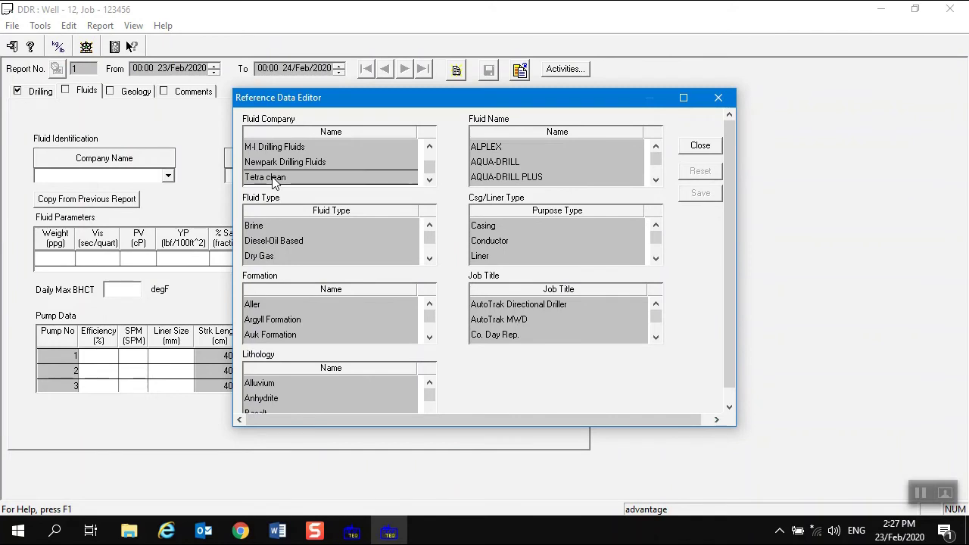
{"action": "left_click", "coordinate": [306, 205]}
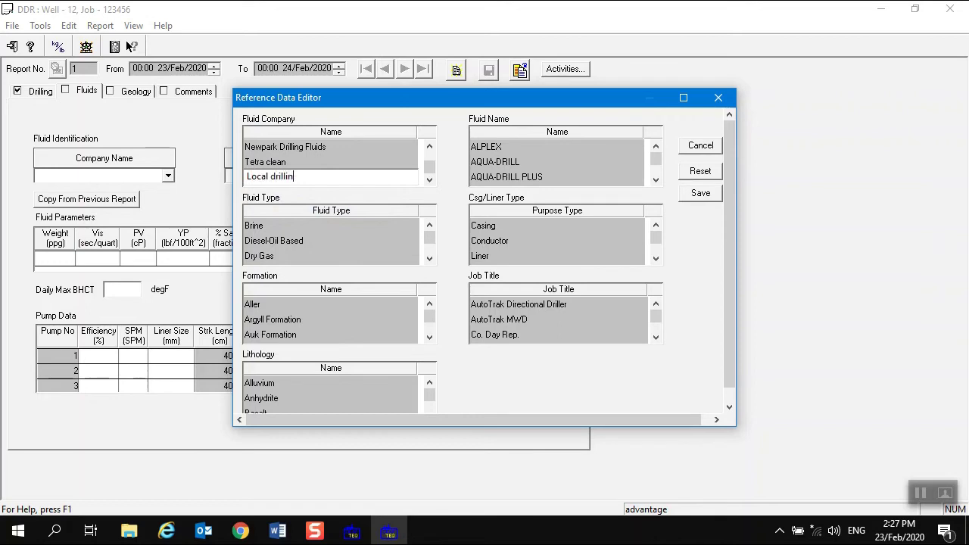
{"action": "type", "text": "g mud co"}
{"action": "scroll", "coordinate": [336, 314], "scroll_direction": "down", "scroll_amount": 2}
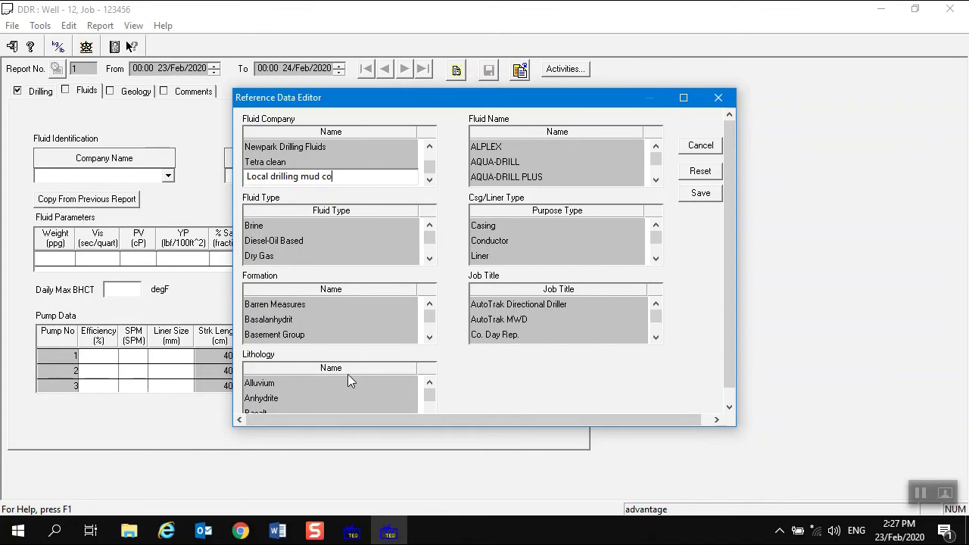
{"action": "left_click", "coordinate": [696, 195]}
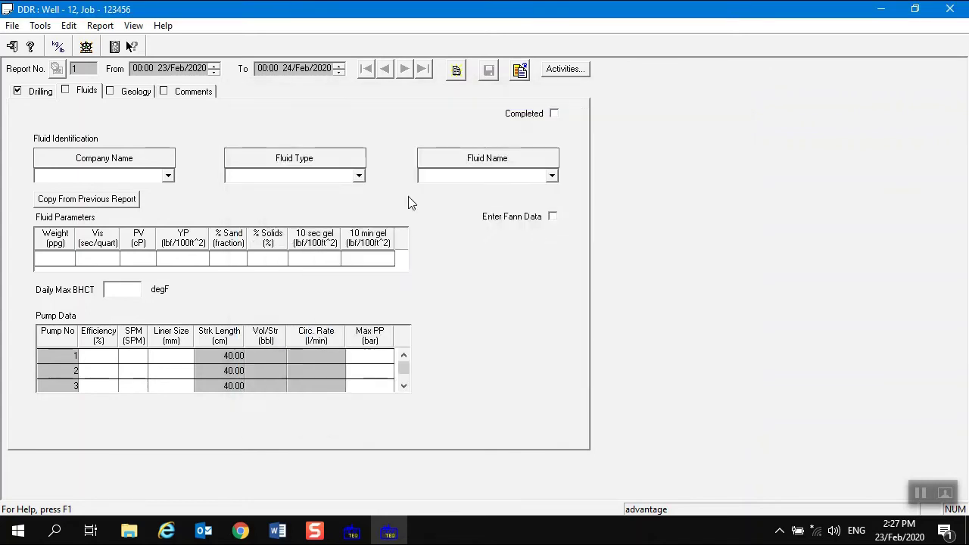
Identify the fluid with company Local drilling mud co, type Diesel-Oil Based and name BARASILC
{"action": "left_click", "coordinate": [168, 176]}
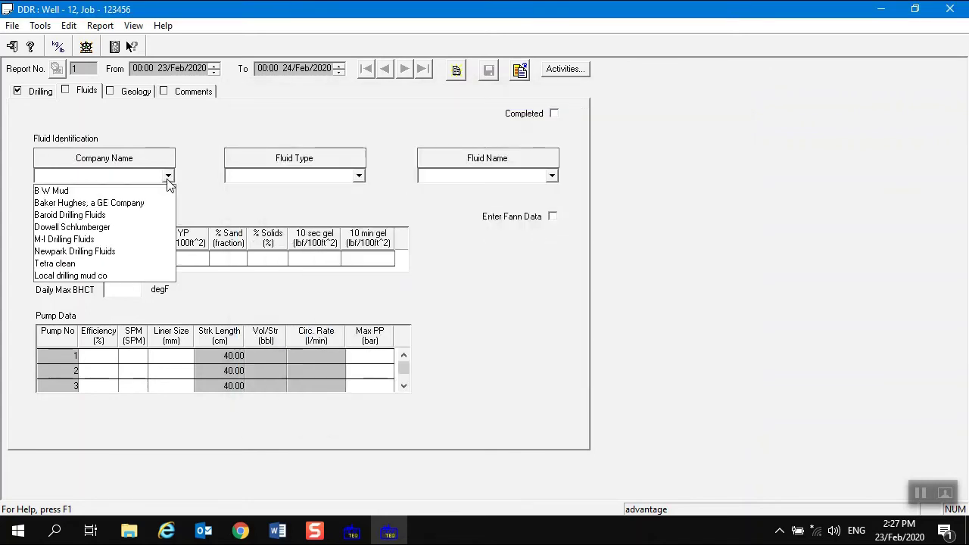
{"action": "left_click", "coordinate": [121, 276]}
{"action": "left_click", "coordinate": [359, 176]}
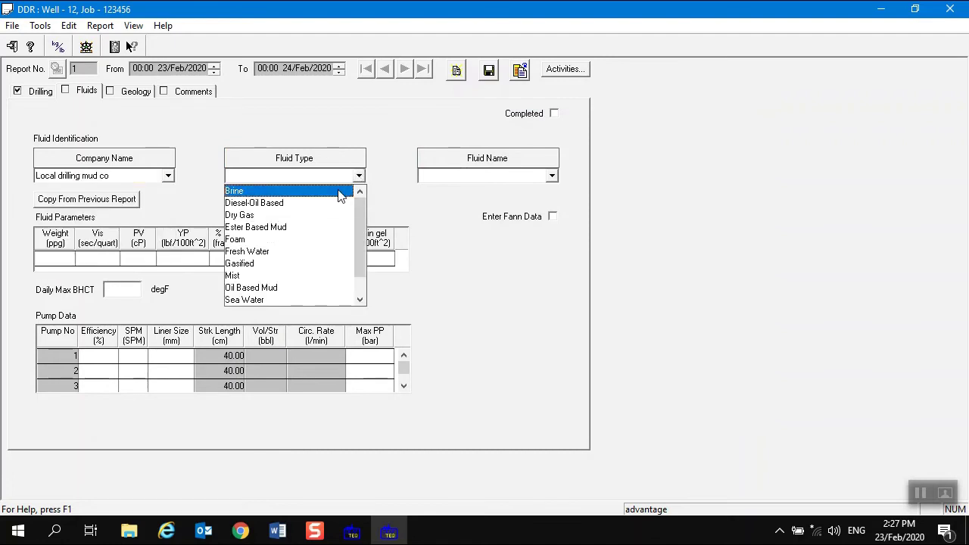
{"action": "left_click", "coordinate": [355, 200]}
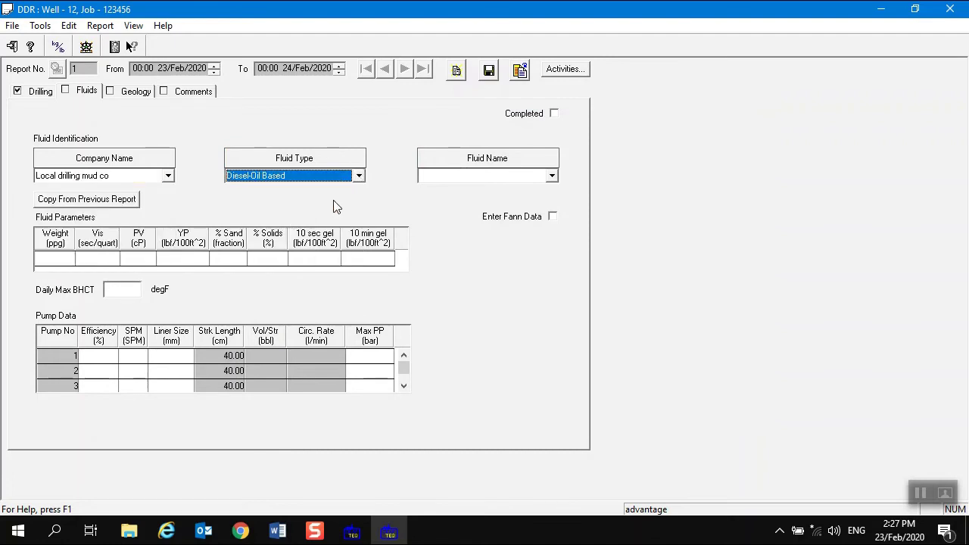
{"action": "left_click", "coordinate": [552, 175]}
{"action": "left_click", "coordinate": [506, 238]}
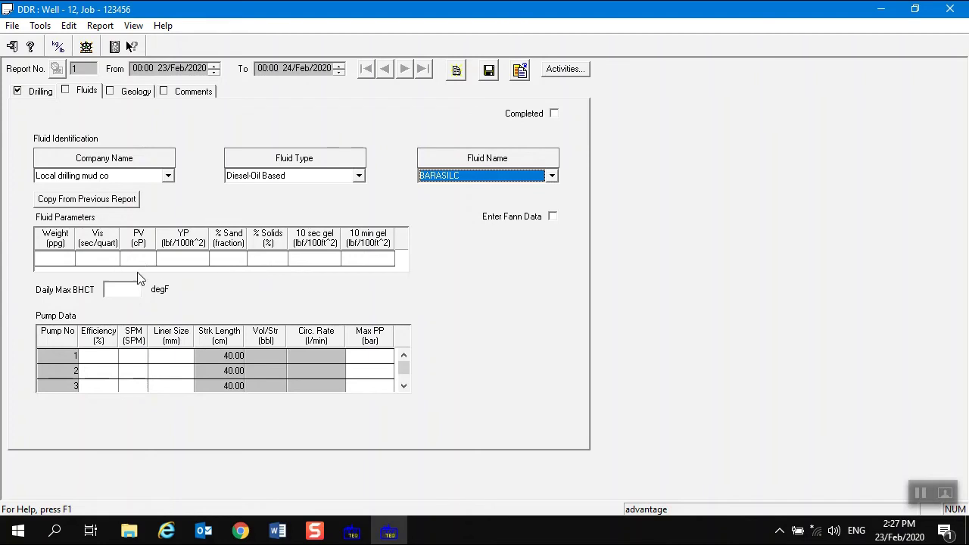
Enable Fann data entry for the fluid and mark the Fluids section as completed
{"action": "left_click", "coordinate": [552, 217]}
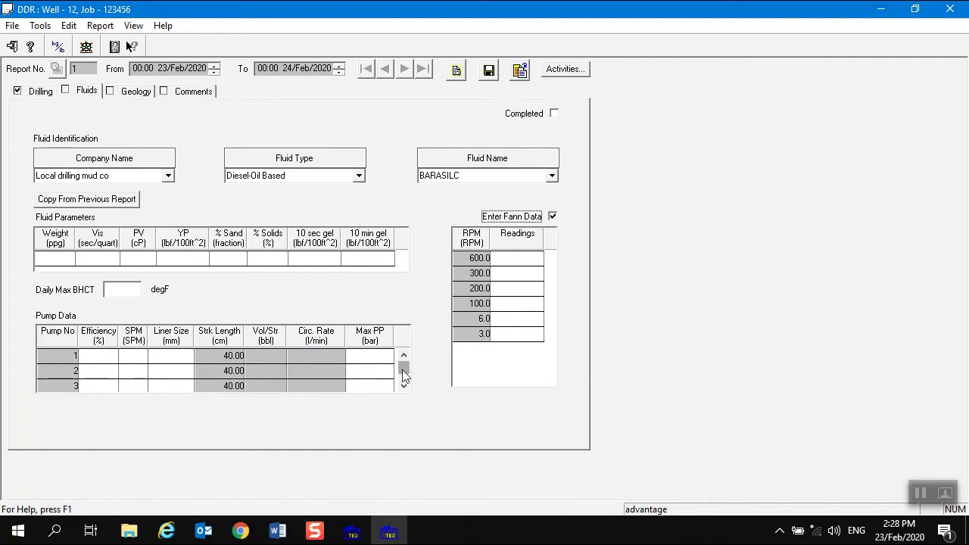
{"action": "scroll", "coordinate": [402, 369], "scroll_direction": "down", "scroll_amount": 1}
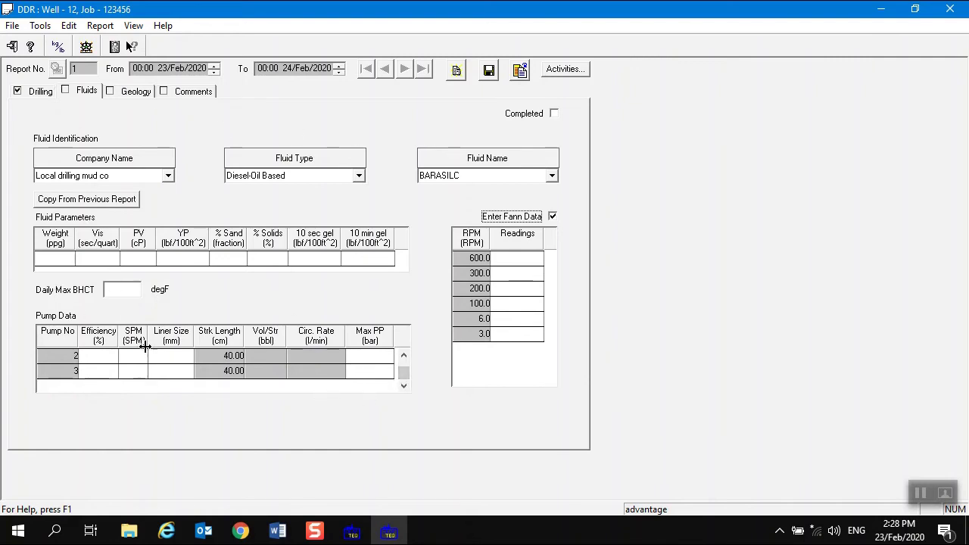
{"action": "left_click", "coordinate": [553, 114]}
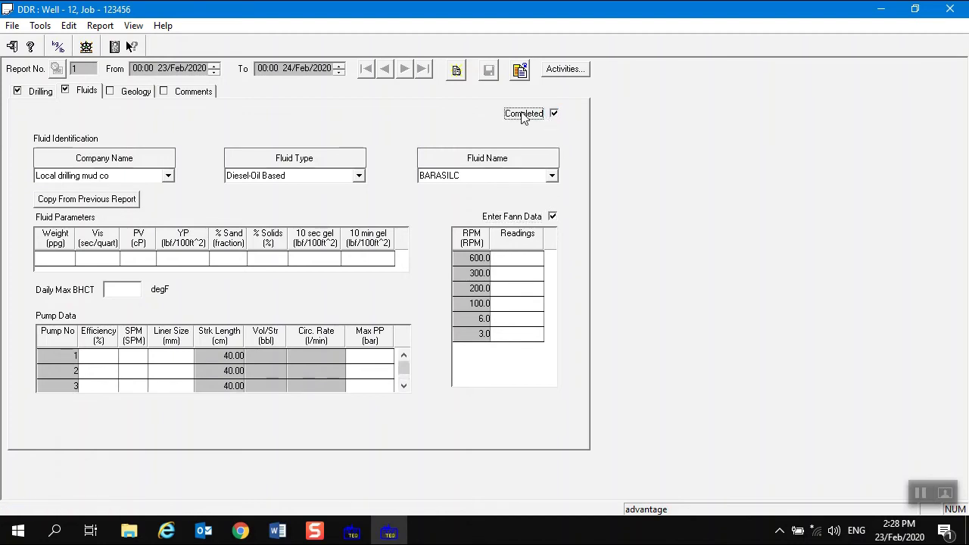
Enter the first Day Crew member's initial and surname in the report comments, with the title AutoTrak Directional Driller
{"action": "left_click", "coordinate": [124, 92]}
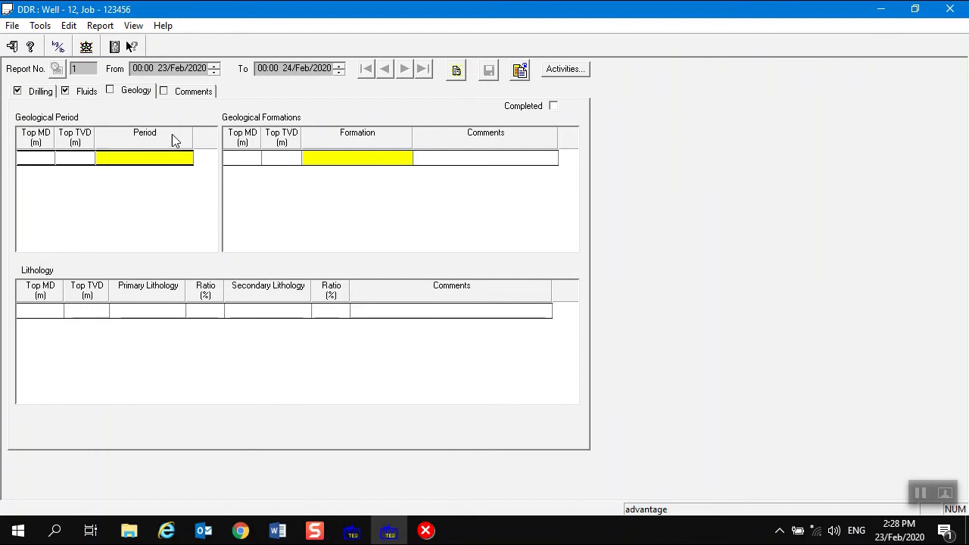
{"action": "left_click", "coordinate": [185, 94]}
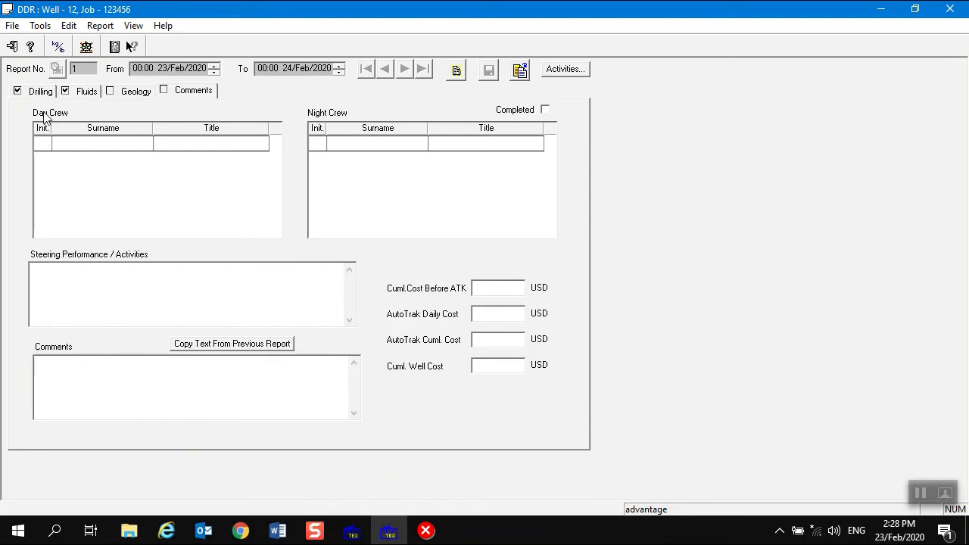
{"action": "left_click", "coordinate": [44, 146]}
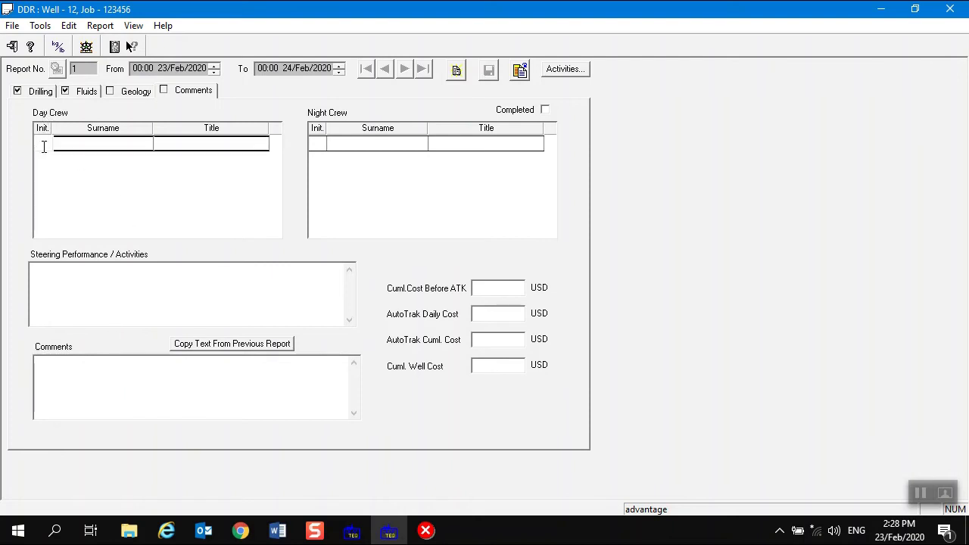
{"action": "type", "text": "M"}
{"action": "left_click", "coordinate": [72, 144]}
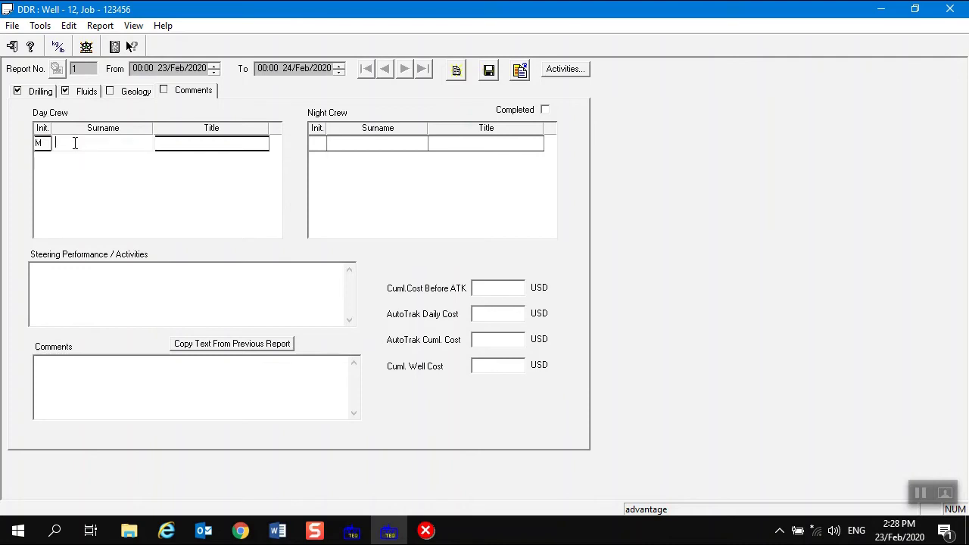
{"action": "left_click", "coordinate": [203, 149]}
{"action": "left_click", "coordinate": [210, 153]}
{"action": "left_click", "coordinate": [212, 159]}
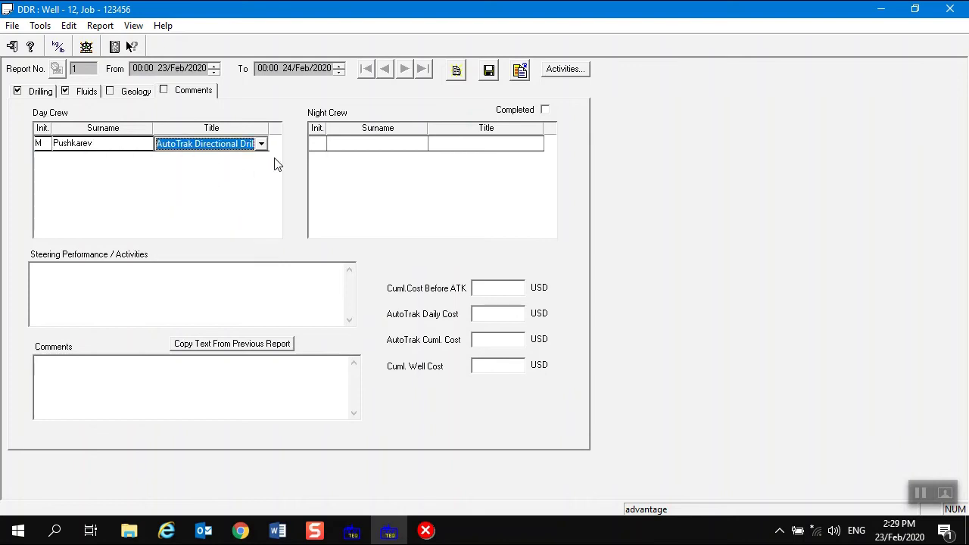
Insert another Day Crew row above the first and enter the member's initial and surname with the title Co. Day Rep
{"action": "right_click", "coordinate": [101, 152]}
{"action": "left_click", "coordinate": [121, 175]}
{"action": "left_click", "coordinate": [47, 148]}
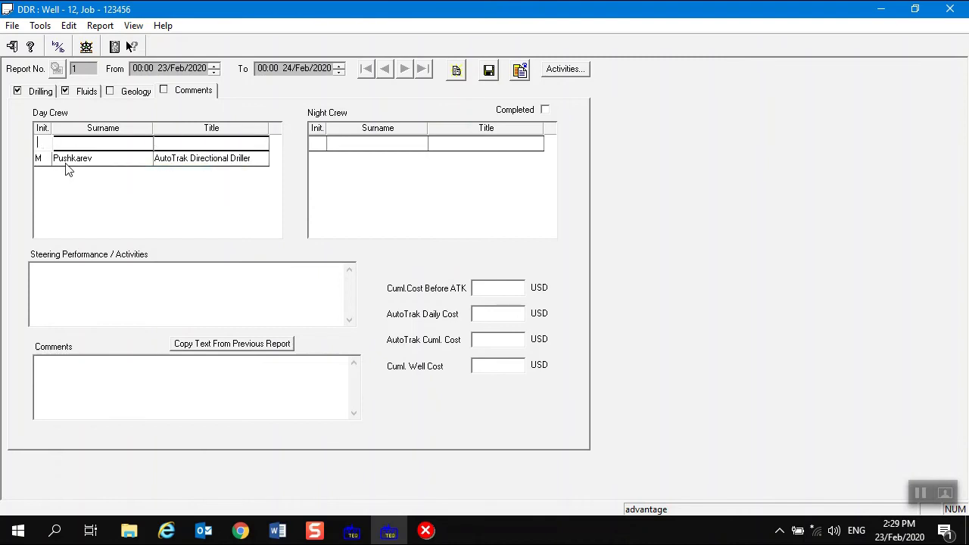
{"action": "type", "text": "A"}
{"action": "left_click", "coordinate": [103, 144]}
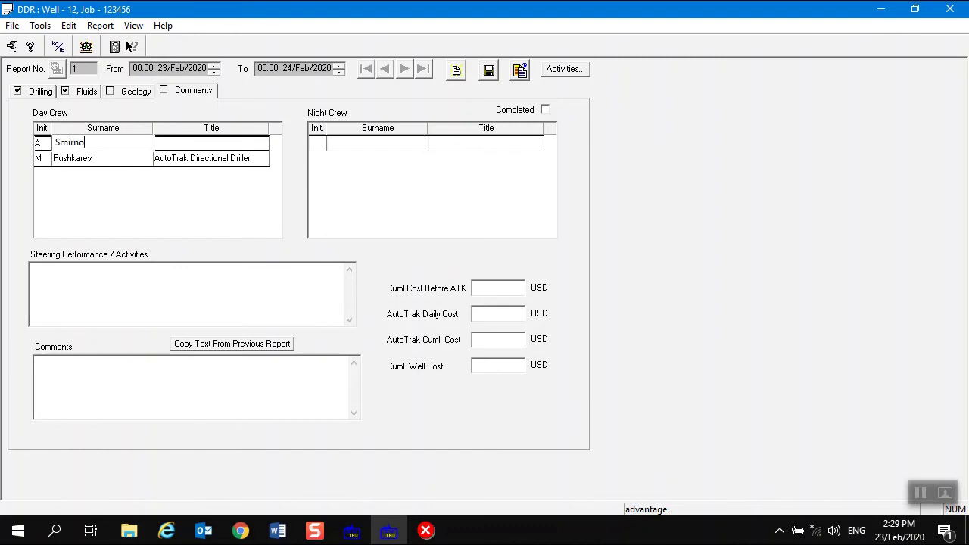
{"action": "left_click", "coordinate": [221, 144]}
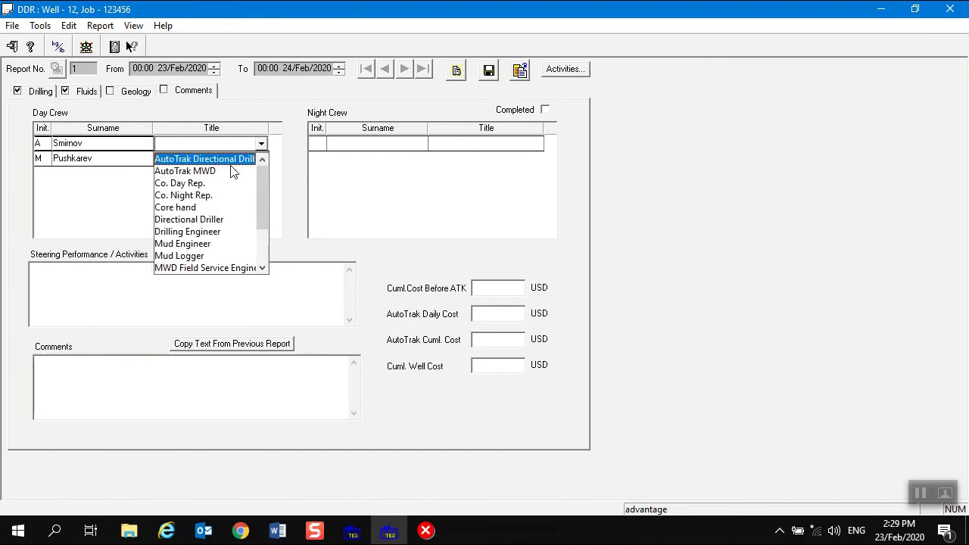
{"action": "left_click", "coordinate": [208, 183]}
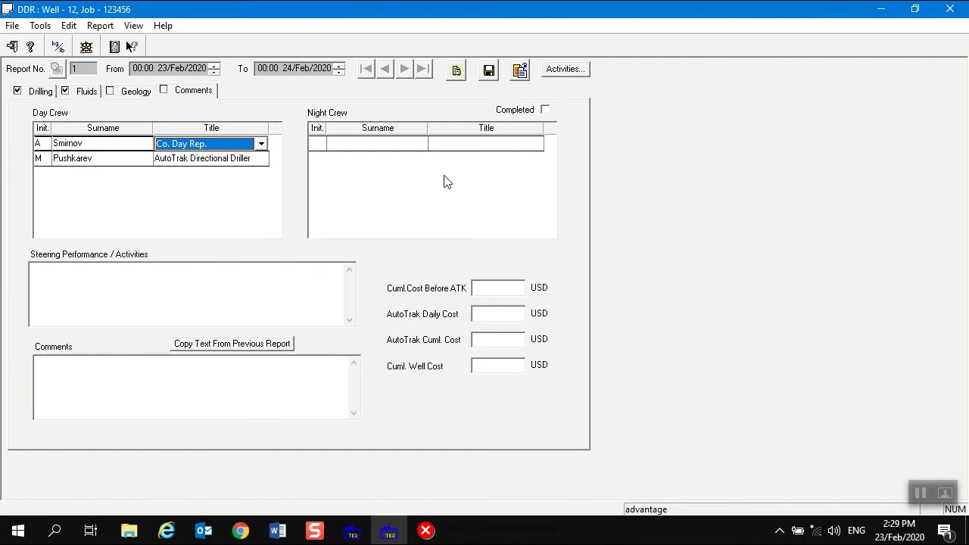
Mark the Comments and Geology sections of the report as completed
{"action": "left_click", "coordinate": [545, 109]}
{"action": "left_click", "coordinate": [133, 92]}
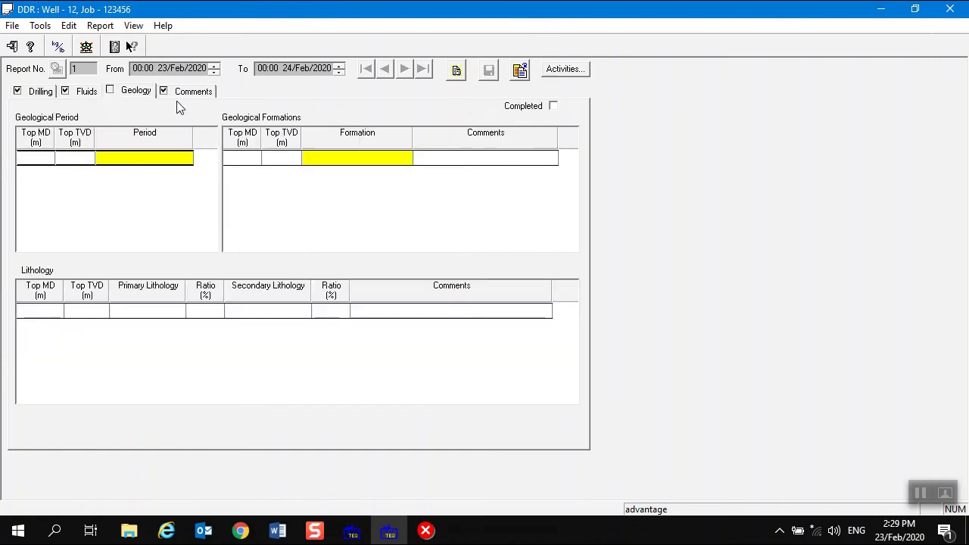
{"action": "left_click", "coordinate": [553, 106]}
Open the report's activity editor and define the first activity as Work Tubulars from 00:00 to 13:00
{"action": "left_click", "coordinate": [561, 69]}
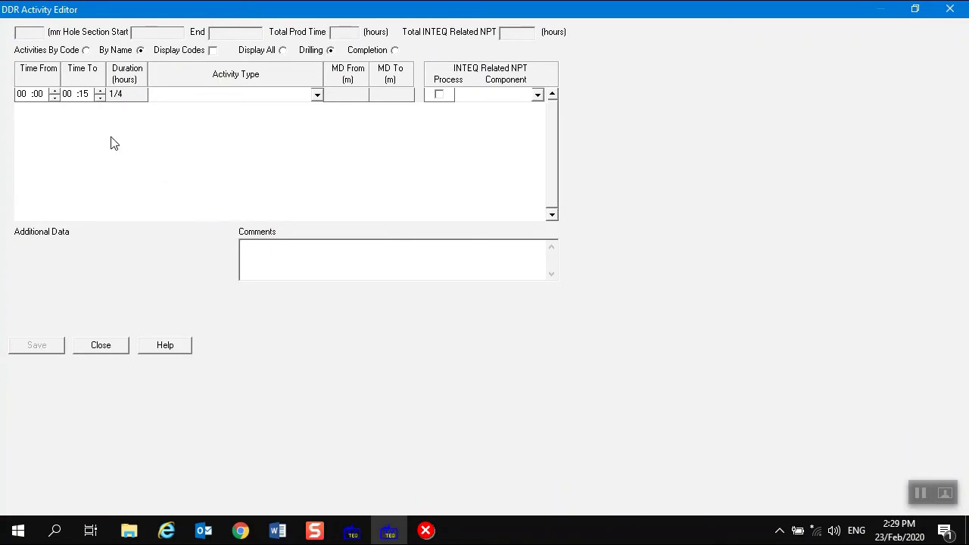
{"action": "left_click", "coordinate": [66, 93]}
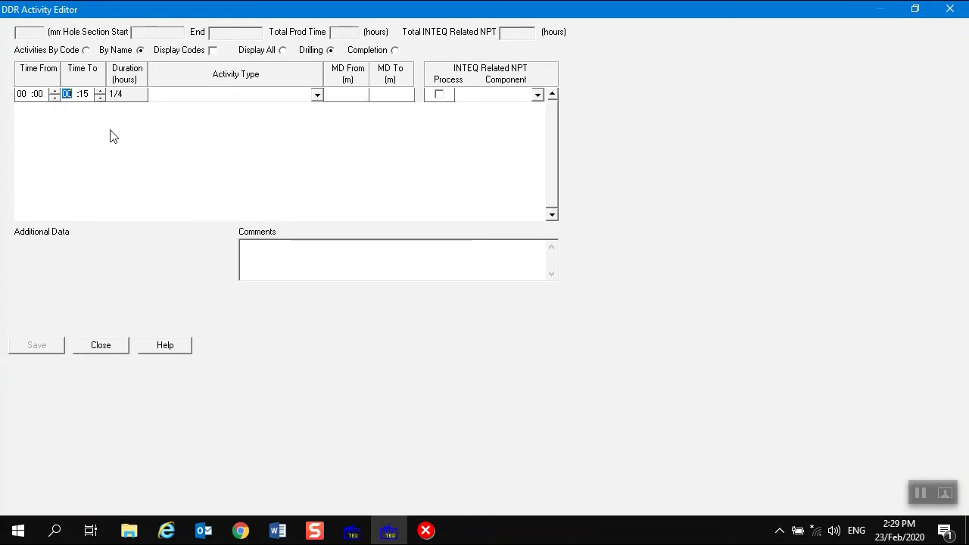
{"action": "type", "text": "13"}
{"action": "left_click", "coordinate": [84, 93]}
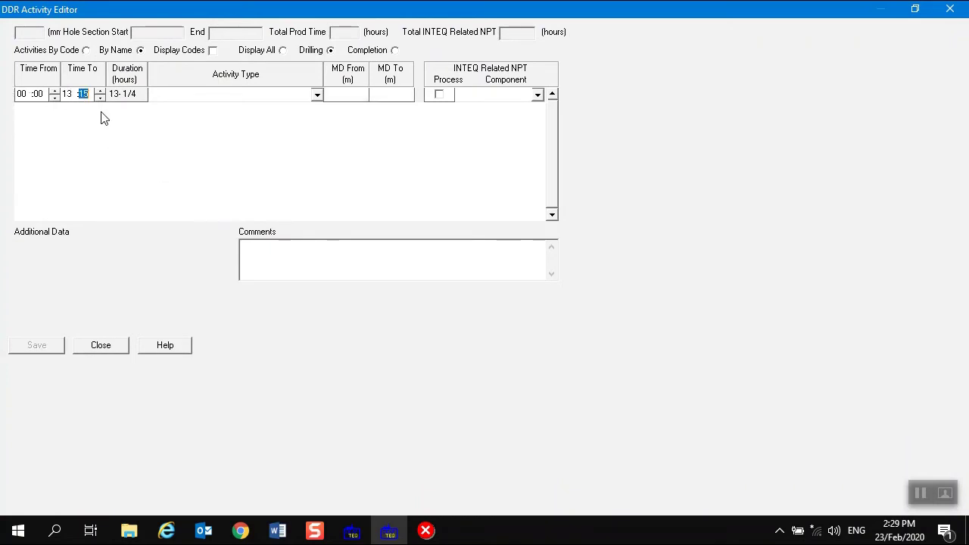
{"action": "type", "text": "00"}
{"action": "left_click", "coordinate": [317, 95]}
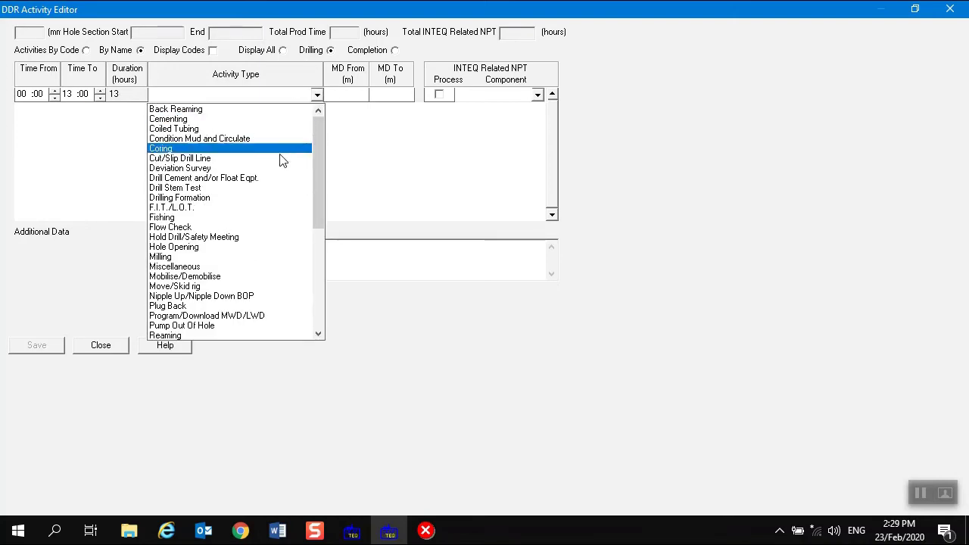
{"action": "scroll", "coordinate": [267, 206], "scroll_direction": "down", "scroll_amount": 1}
{"action": "scroll", "coordinate": [266, 206], "scroll_direction": "down", "scroll_amount": 2}
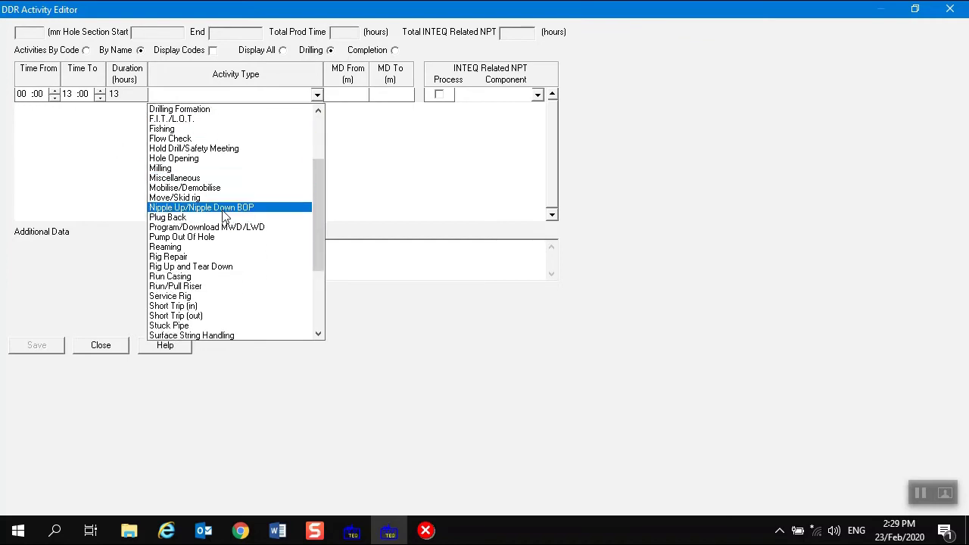
{"action": "scroll", "coordinate": [238, 205], "scroll_direction": "down", "scroll_amount": 2}
{"action": "scroll", "coordinate": [244, 209], "scroll_direction": "down", "scroll_amount": 2}
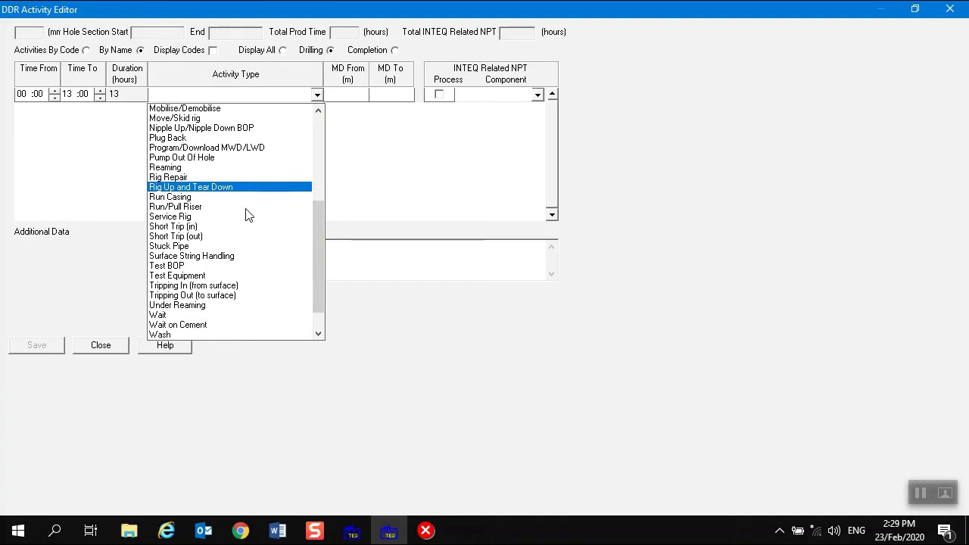
{"action": "left_click_drag", "start_coordinate": [318, 262], "coordinate": [320, 295]}
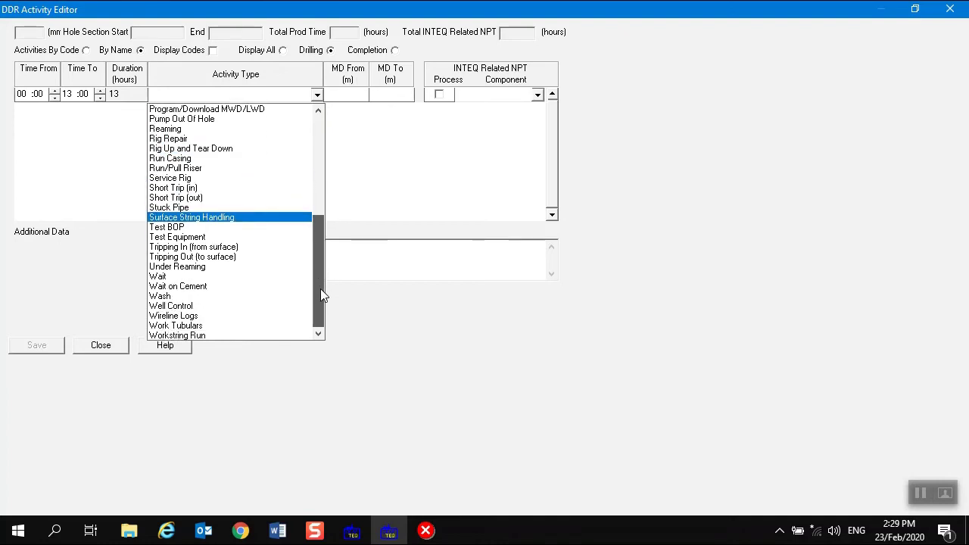
{"action": "left_click", "coordinate": [219, 326]}
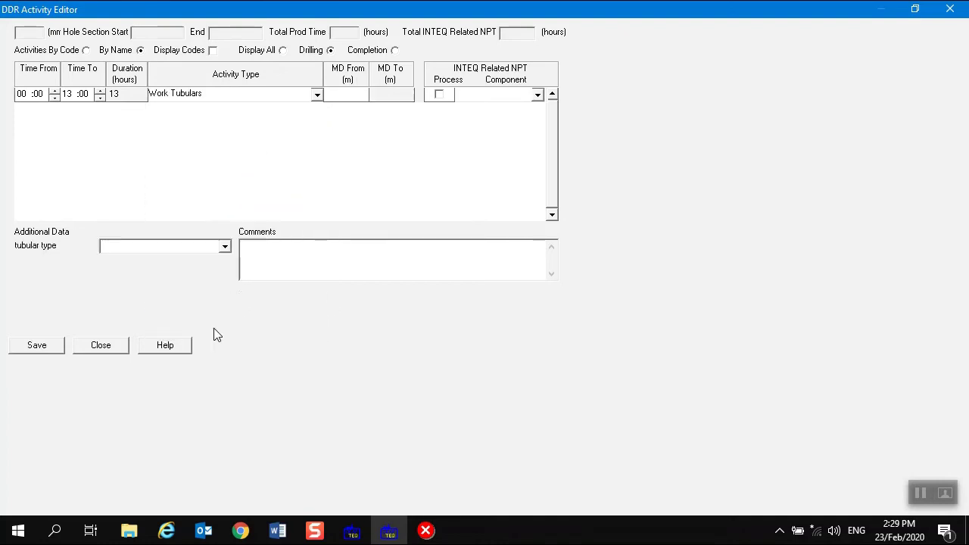
Set the Work Tubulars activity's starting MD to 0, tubular type to BHA, and comment to "BHA P/U"
{"action": "type", "text": "0"}
{"action": "left_click", "coordinate": [225, 247]}
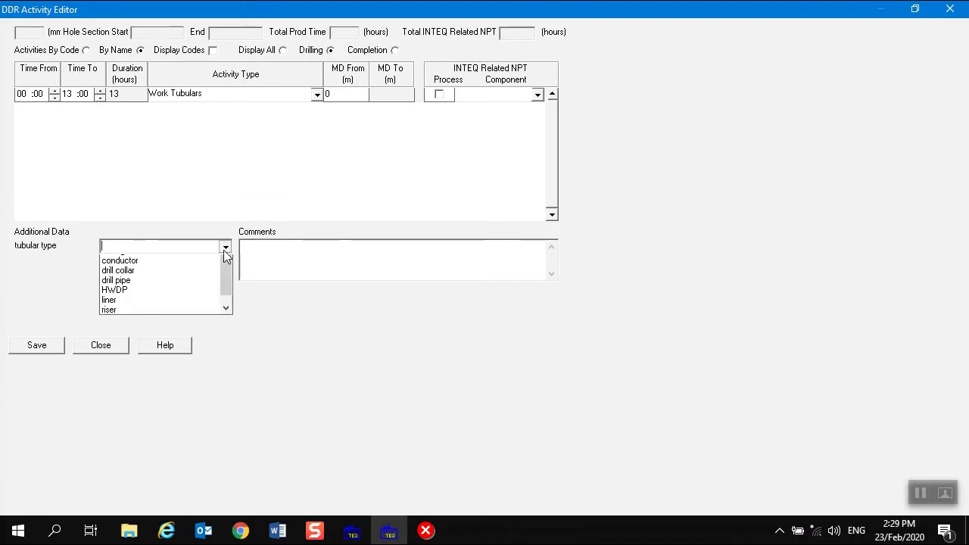
{"action": "left_click", "coordinate": [211, 261]}
{"action": "left_click", "coordinate": [291, 260]}
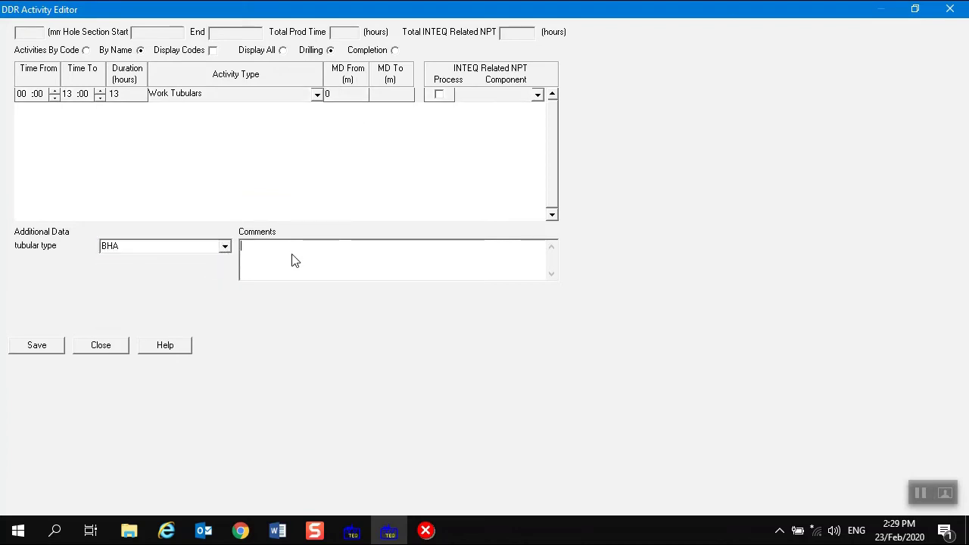
{"action": "type", "text": "BHA P/U"}
Insert a Program/Download MWD/LWD activity below Work Tubulars, ending at 13:45, with the comment "Program and checked MWD"
{"action": "right_click", "coordinate": [288, 96]}
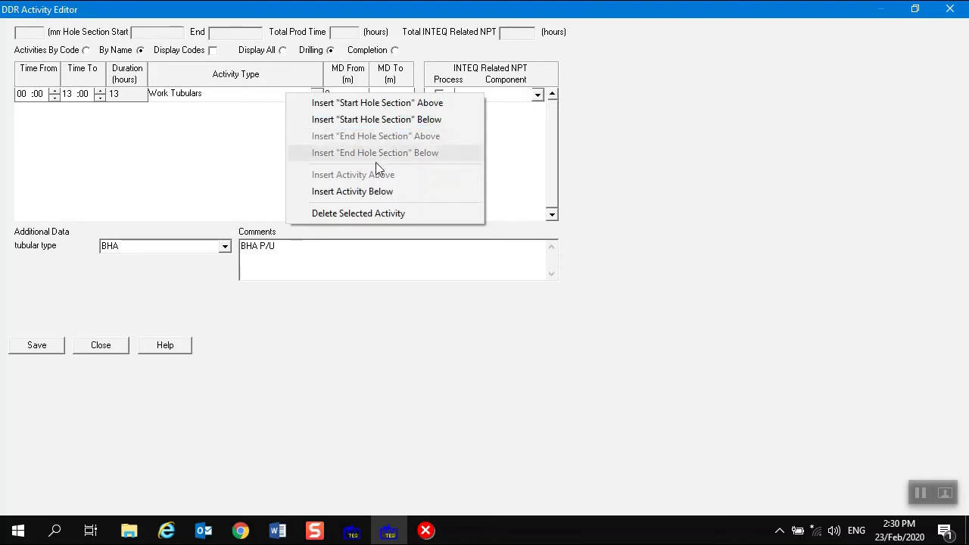
{"action": "left_click", "coordinate": [394, 195]}
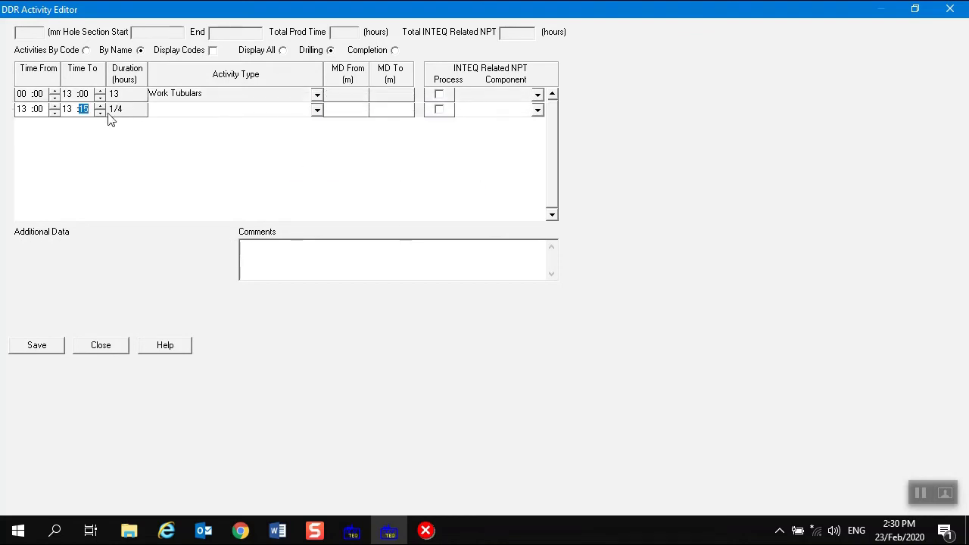
{"action": "left_click", "coordinate": [317, 110]}
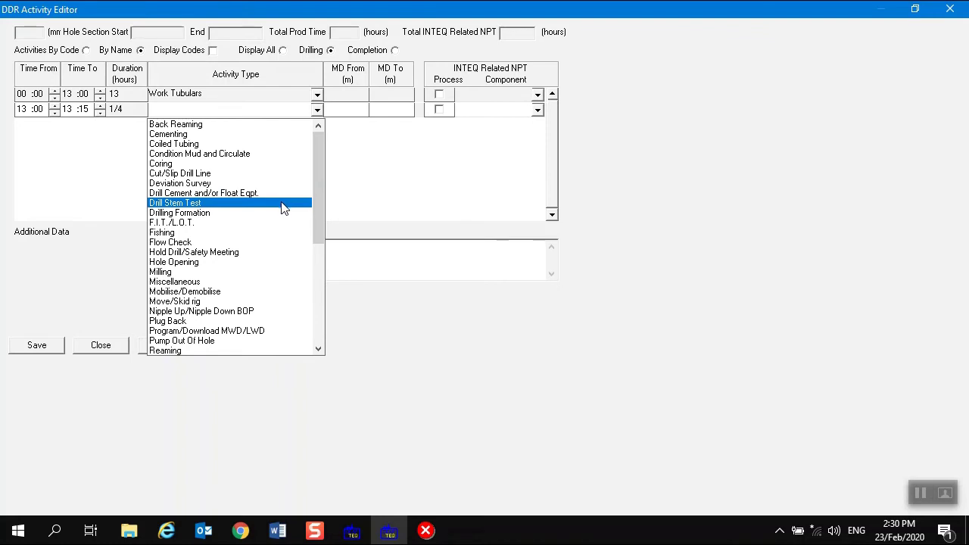
{"action": "left_click", "coordinate": [256, 331]}
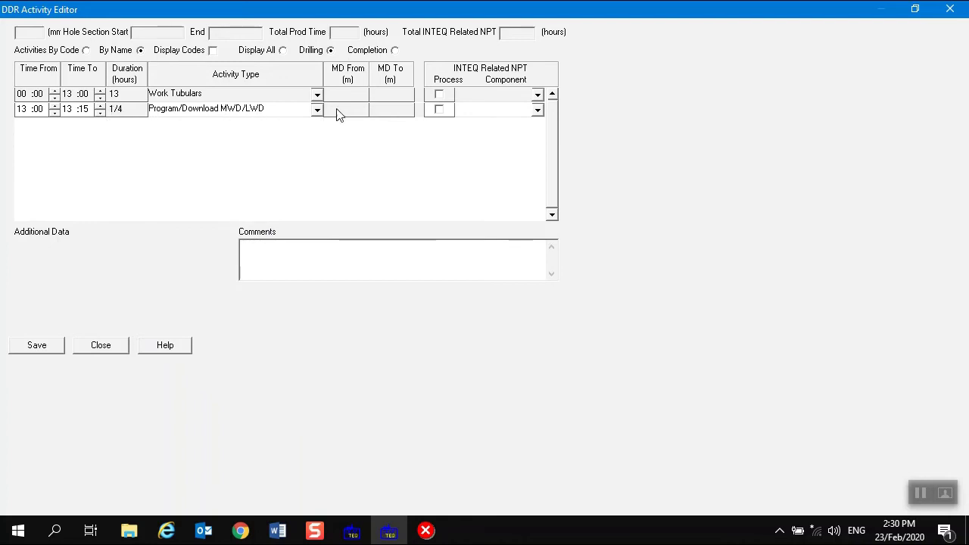
{"action": "left_click", "coordinate": [88, 110]}
{"action": "type", "text": "4"}
{"action": "left_click", "coordinate": [306, 259]}
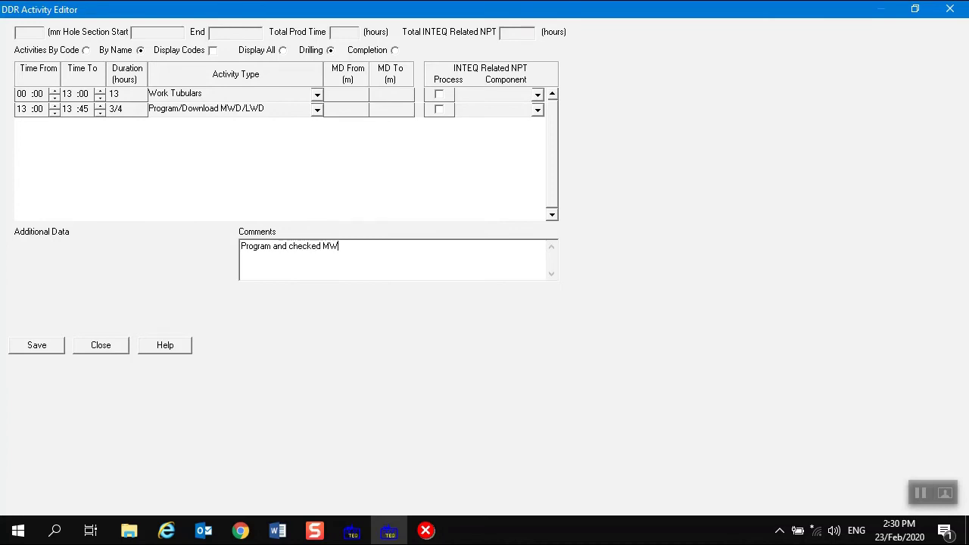
Insert a Tripping In (from surface) activity below the MWD/LWD programming row, ending at 19:00
{"action": "right_click", "coordinate": [283, 114]}
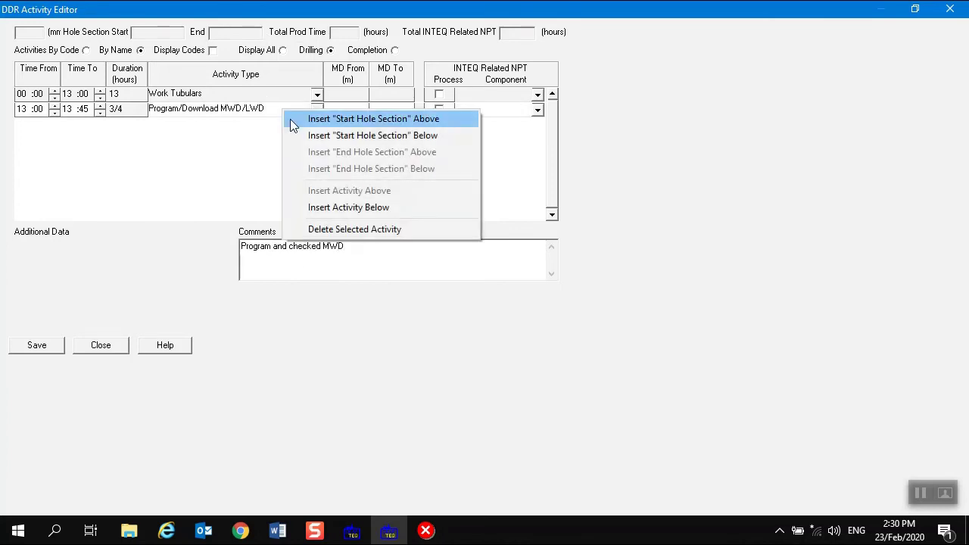
{"action": "left_click", "coordinate": [372, 212]}
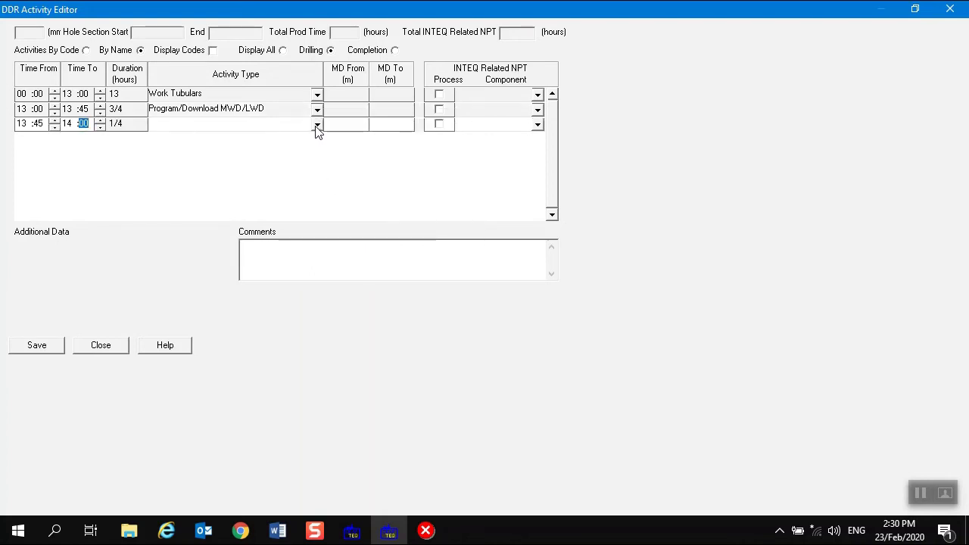
{"action": "left_click", "coordinate": [66, 122]}
{"action": "left_click", "coordinate": [316, 125]}
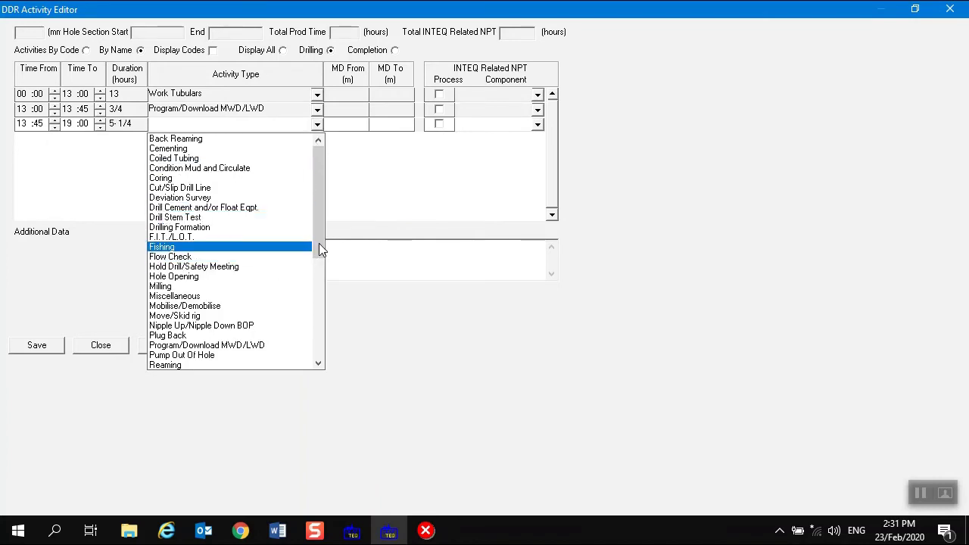
{"action": "left_click_drag", "start_coordinate": [319, 244], "coordinate": [322, 318]}
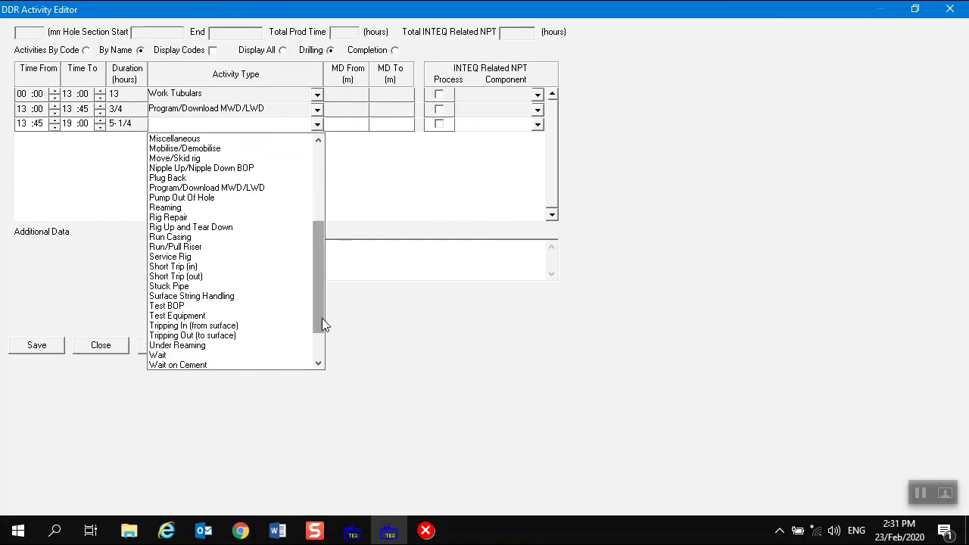
{"action": "left_click", "coordinate": [249, 327]}
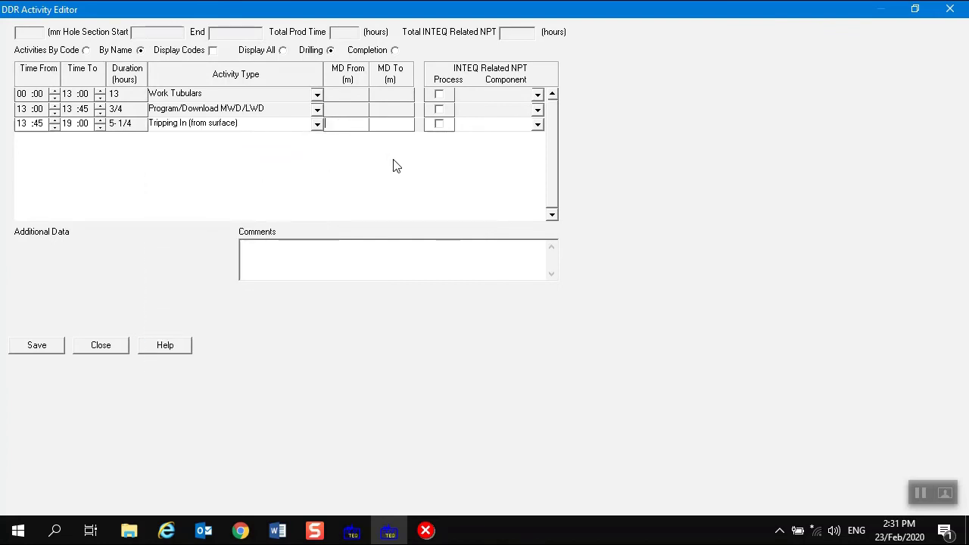
Set the Tripping In activity's measured depth from 70 to 3000 m
{"action": "type", "text": "70"}
{"action": "left_click", "coordinate": [388, 124]}
{"action": "type", "text": "3000"}
{"action": "left_click", "coordinate": [350, 263]}
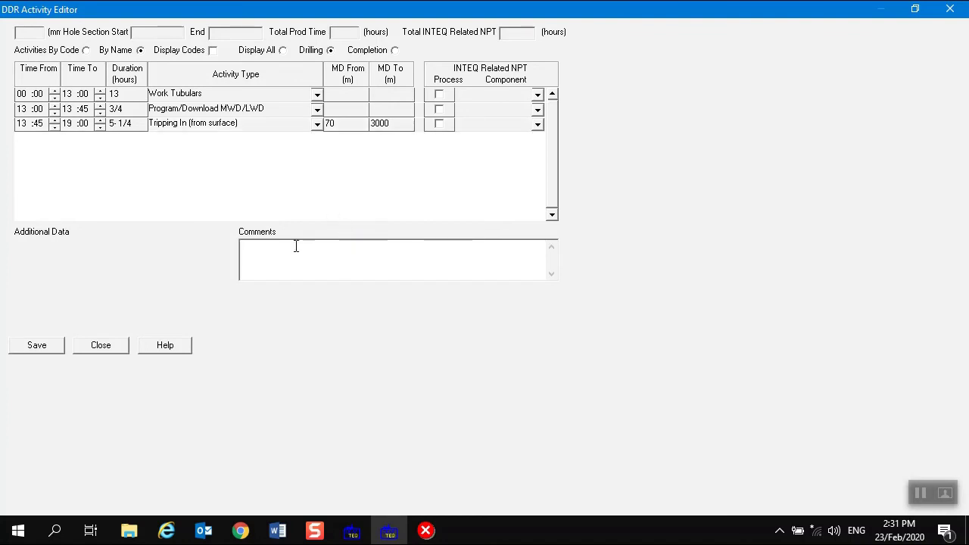
Insert a Drilling Formation activity below the Tripping In row
{"action": "right_click", "coordinate": [233, 132]}
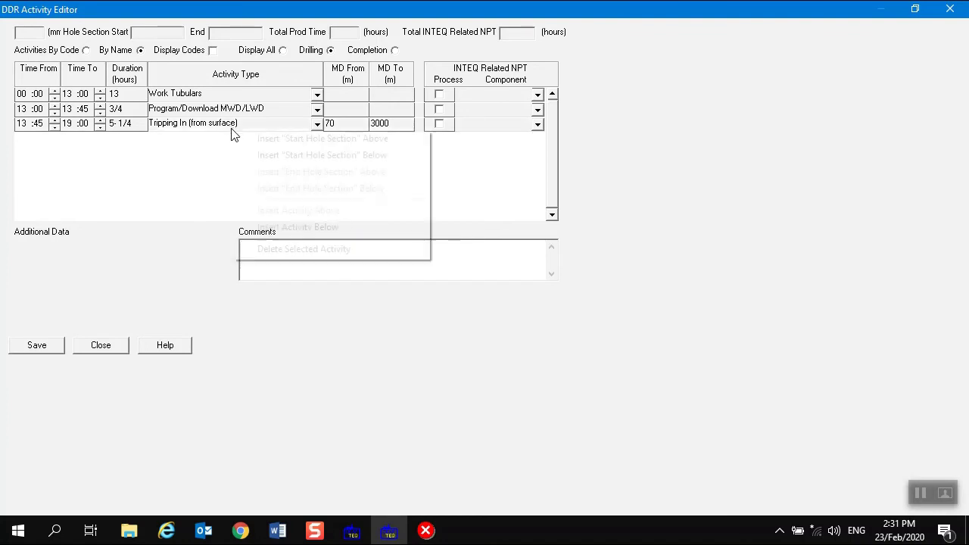
{"action": "left_click", "coordinate": [307, 227]}
{"action": "left_click", "coordinate": [316, 140]}
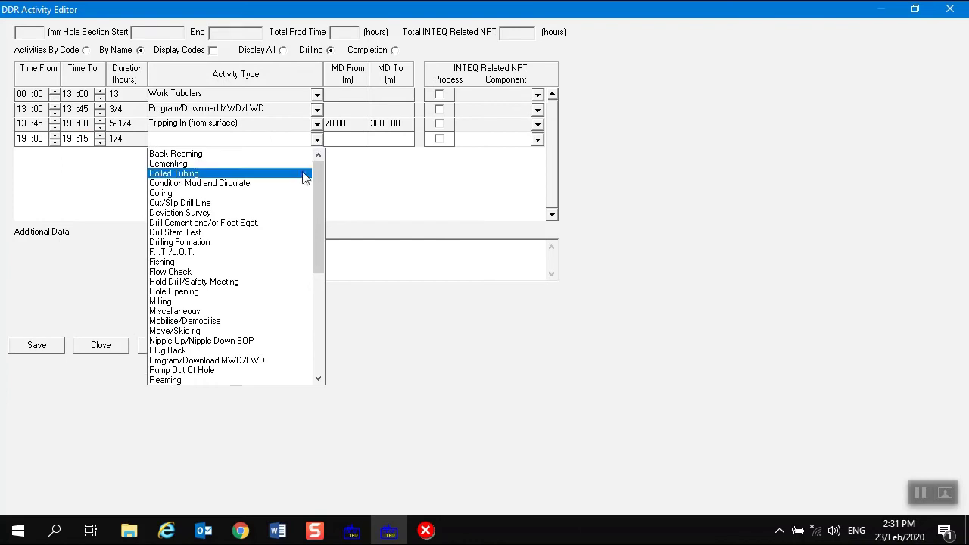
{"action": "left_click_drag", "start_coordinate": [320, 205], "coordinate": [303, 320]}
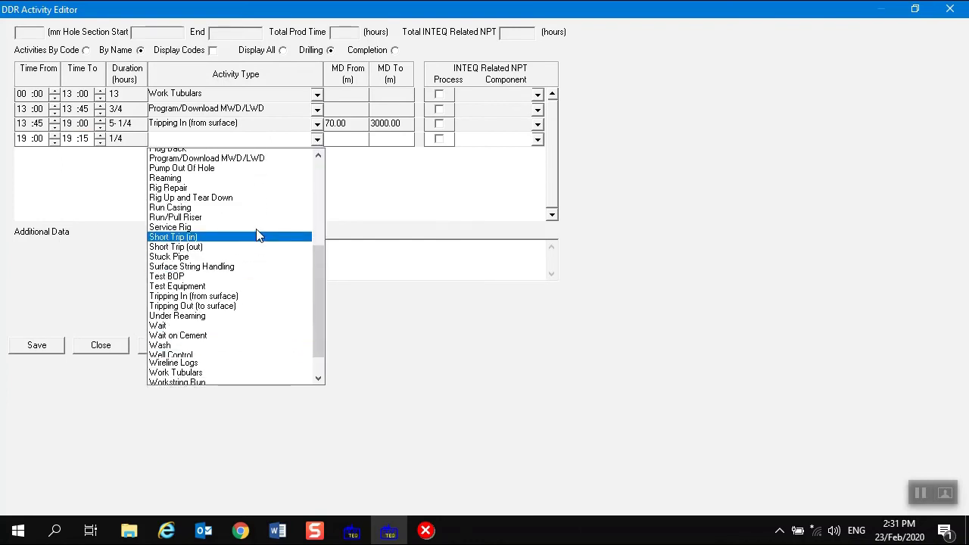
{"action": "scroll", "coordinate": [255, 240], "scroll_direction": "up", "scroll_amount": 2}
{"action": "scroll", "coordinate": [264, 253], "scroll_direction": "down", "scroll_amount": 1}
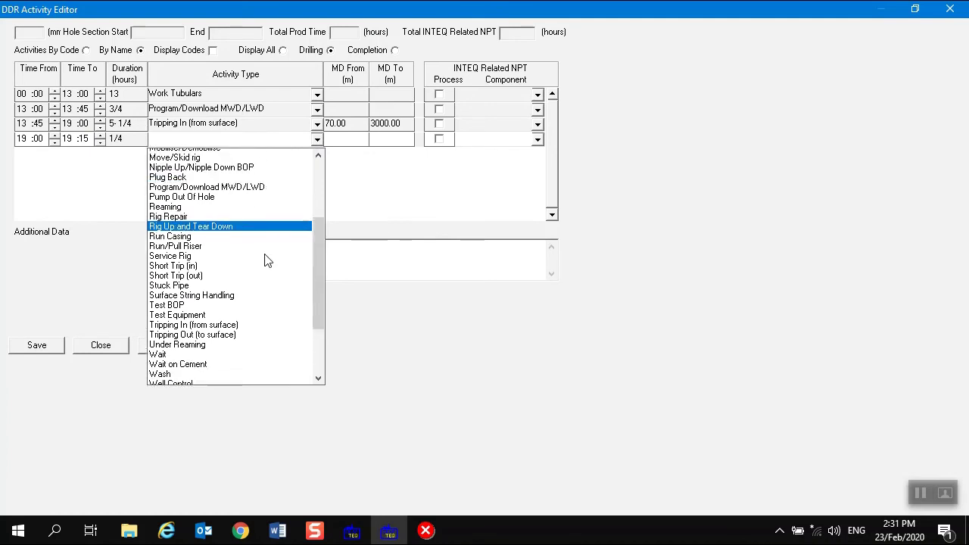
{"action": "scroll", "coordinate": [265, 257], "scroll_direction": "up", "scroll_amount": 6}
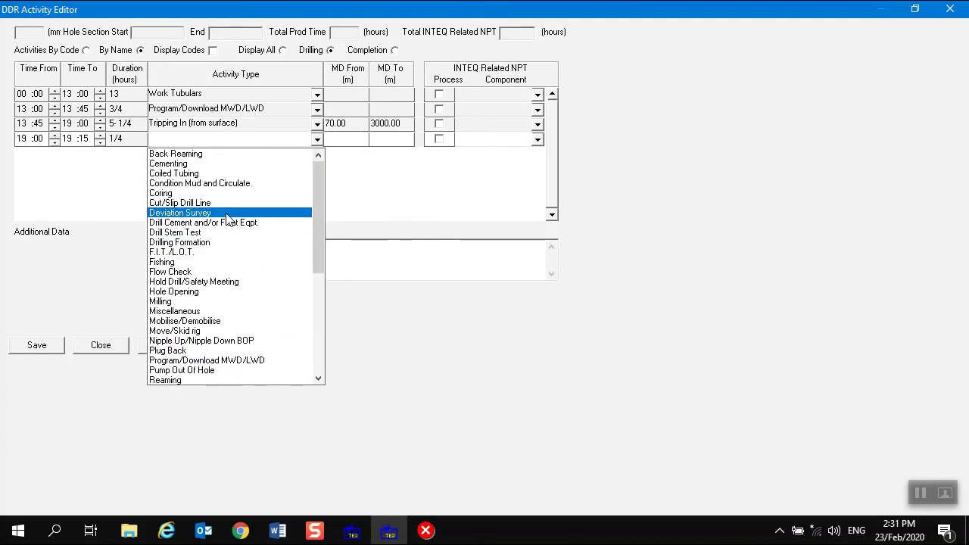
{"action": "left_click", "coordinate": [212, 242]}
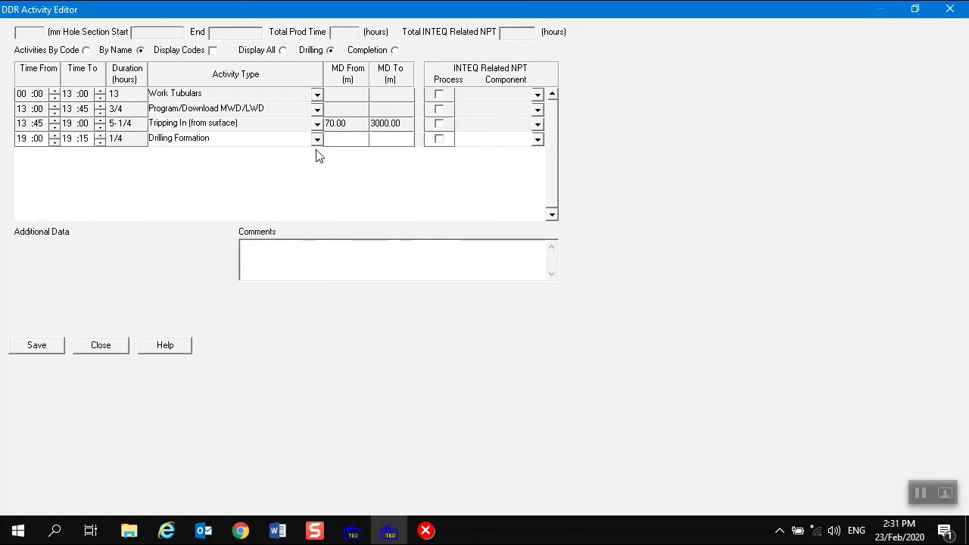
Set the Drilling Formation activity's measured depth from 3000 to 3200 m
{"action": "left_click", "coordinate": [336, 138]}
{"action": "type", "text": "3000"}
{"action": "type", "text": "3200"}
{"action": "left_click", "coordinate": [286, 265]}
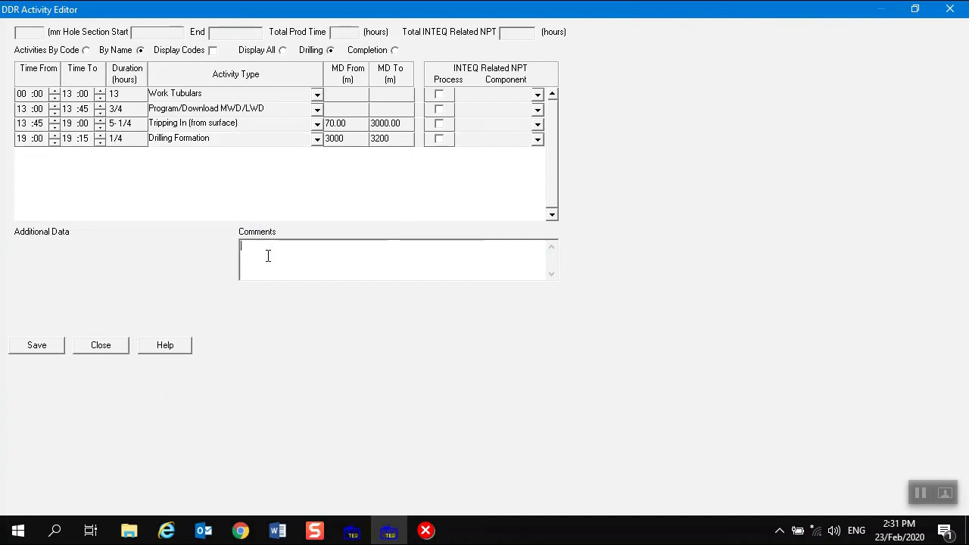
Save the activity list, close the activity editor, and save the DDR report
{"action": "left_click", "coordinate": [50, 353]}
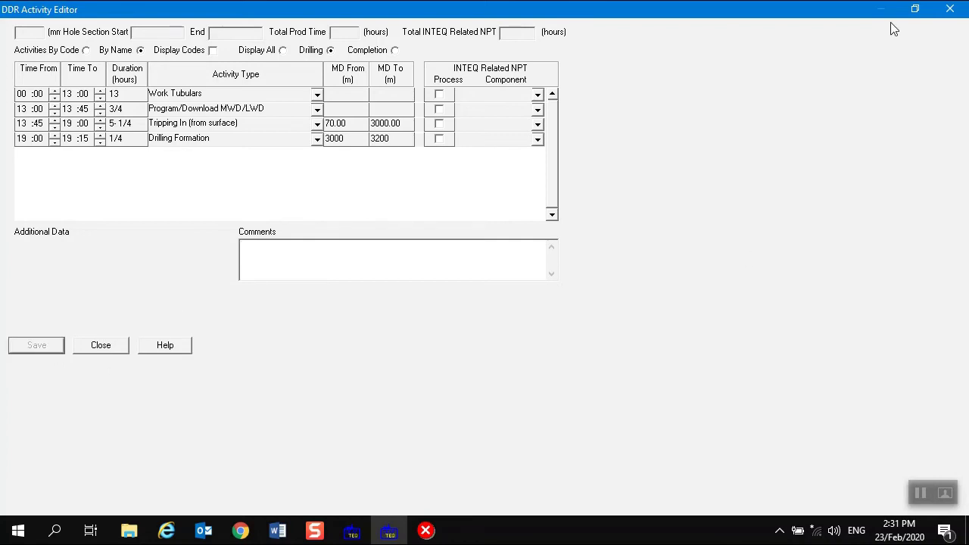
{"action": "left_click", "coordinate": [950, 9]}
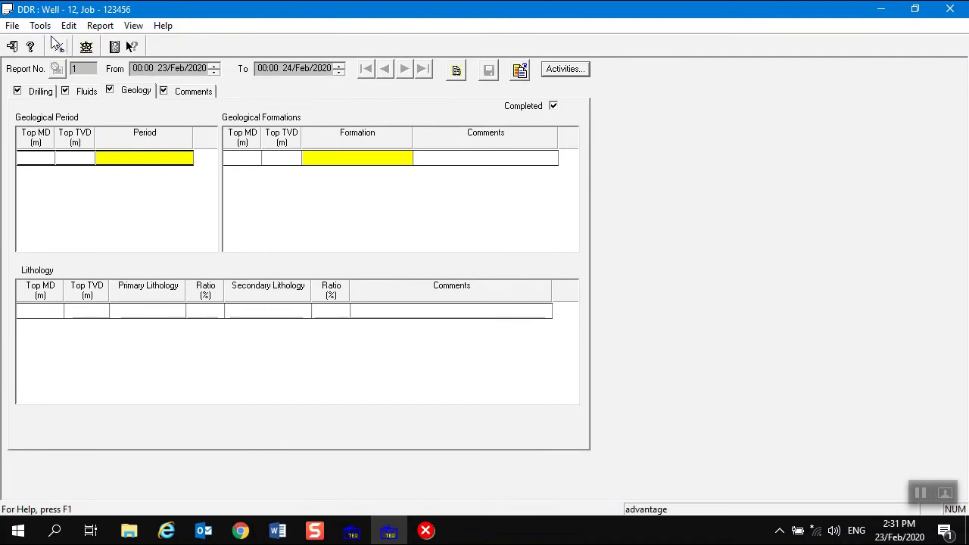
{"action": "left_click", "coordinate": [20, 29]}
{"action": "left_click", "coordinate": [24, 41]}
{"action": "left_click", "coordinate": [12, 25]}
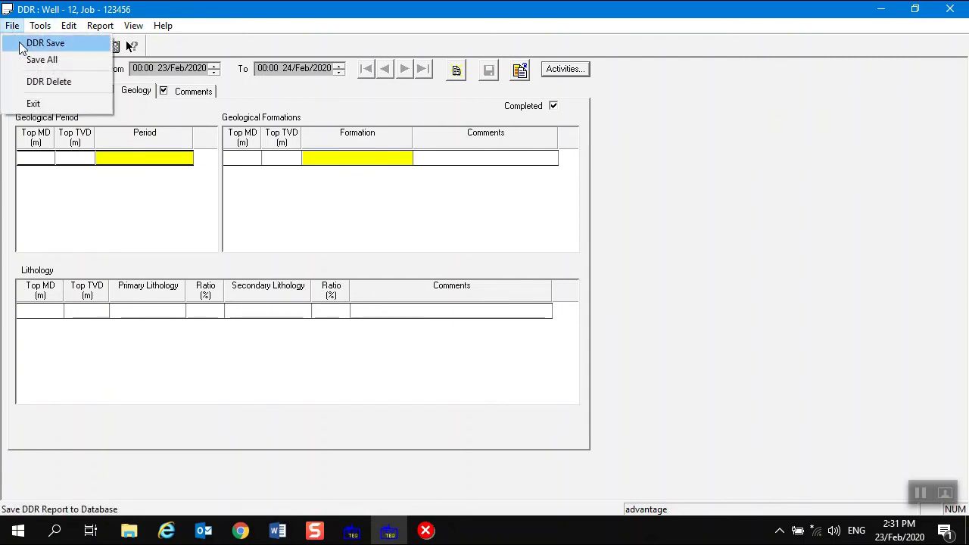
{"action": "left_click", "coordinate": [37, 79]}
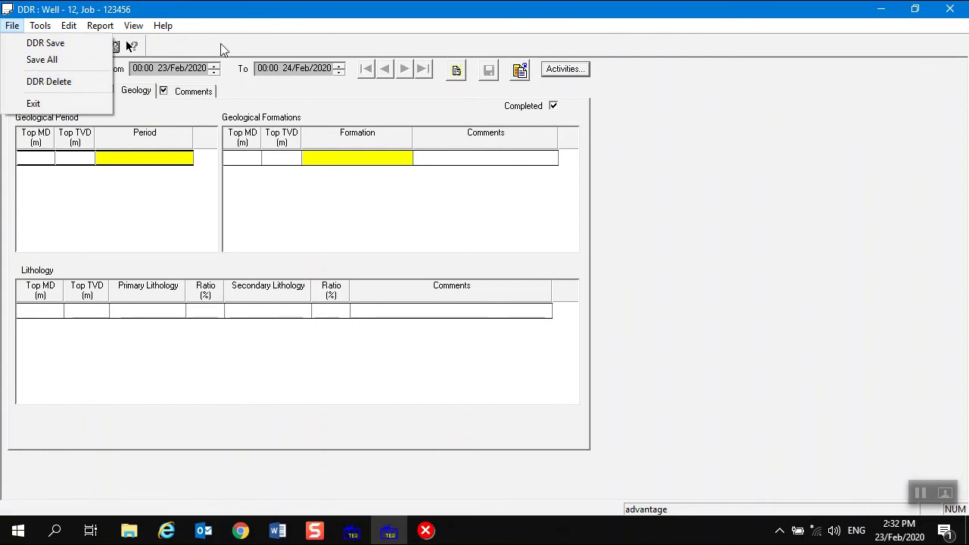
Display the DDR report without NPT full size and review it from the header through the Daily Activity Summary
{"action": "mouse_move", "coordinate": [100, 27]}
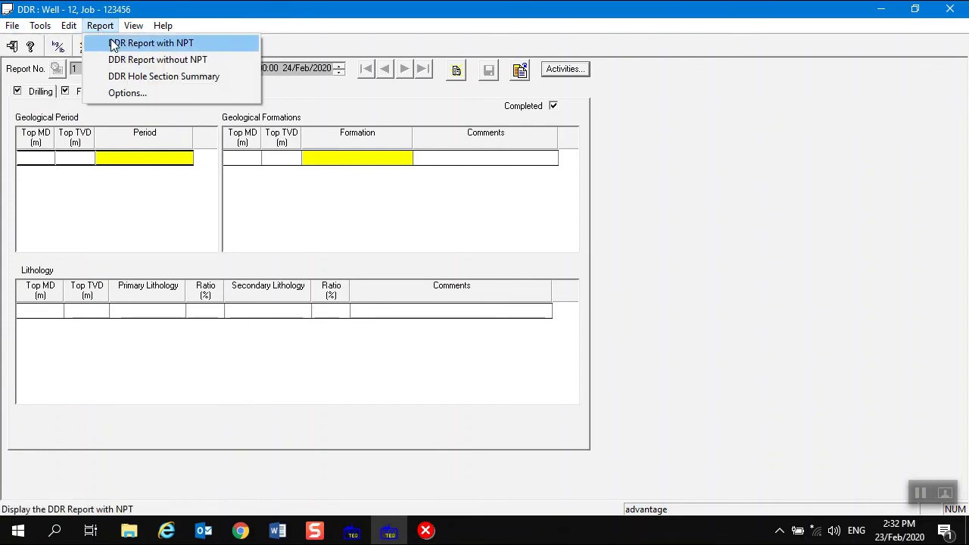
{"action": "left_click", "coordinate": [113, 45]}
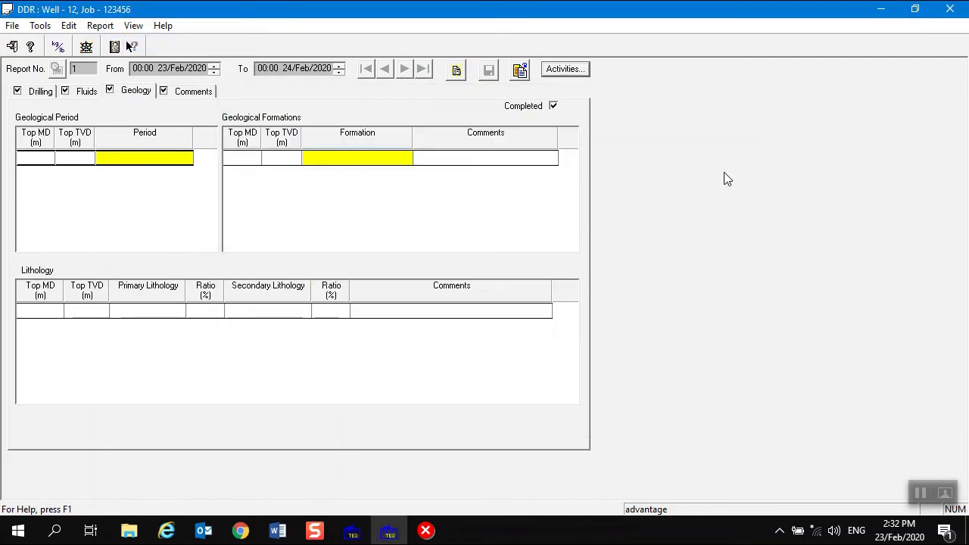
{"action": "left_click", "coordinate": [99, 25]}
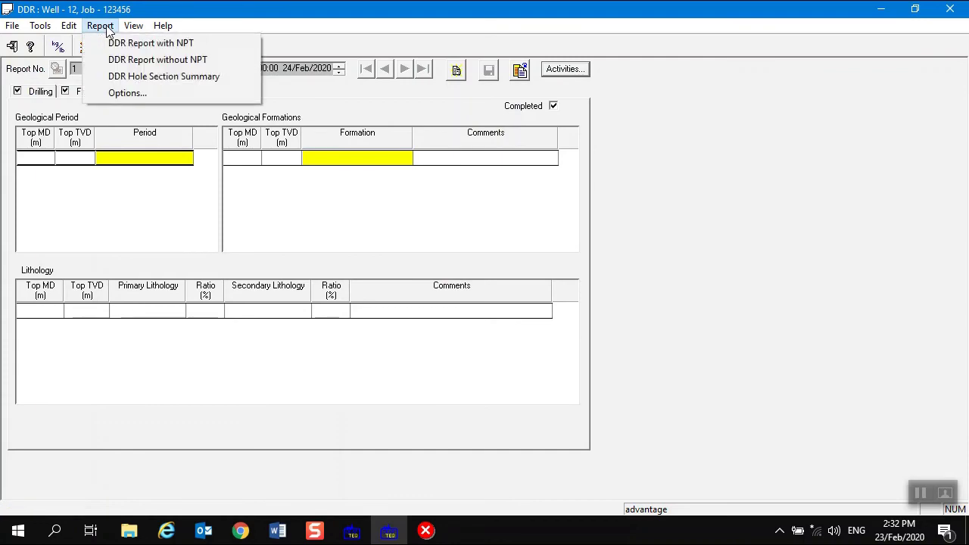
{"action": "left_click", "coordinate": [117, 60]}
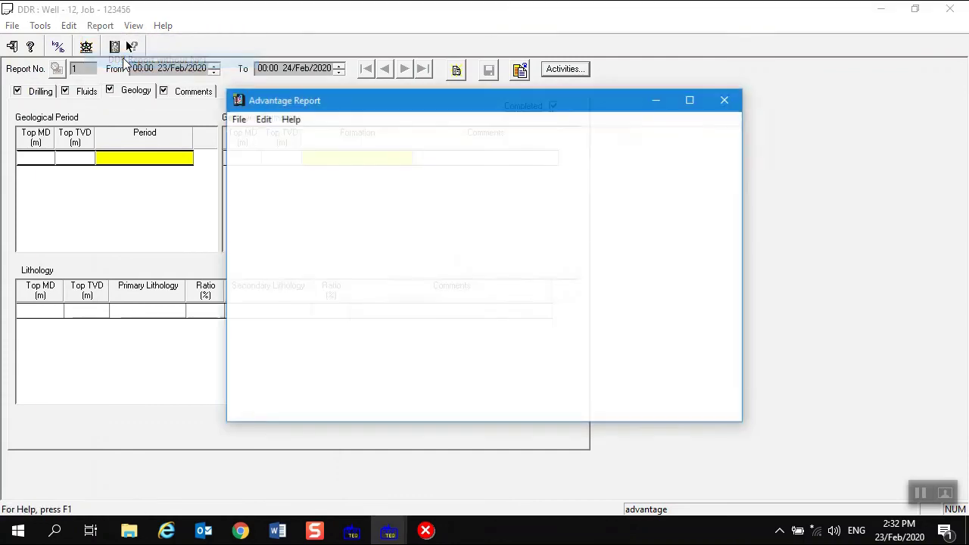
{"action": "left_click", "coordinate": [686, 100]}
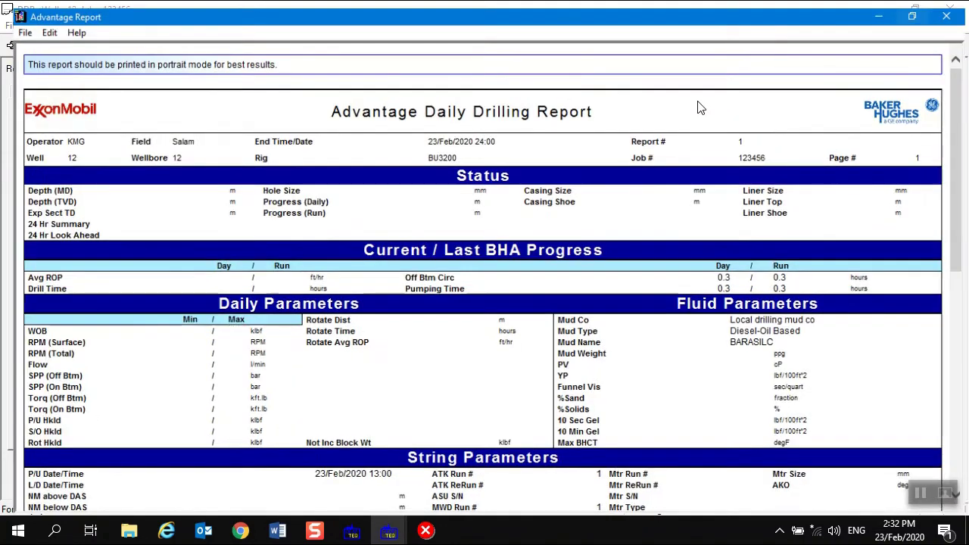
{"action": "scroll", "coordinate": [318, 205], "scroll_direction": "down", "scroll_amount": 10}
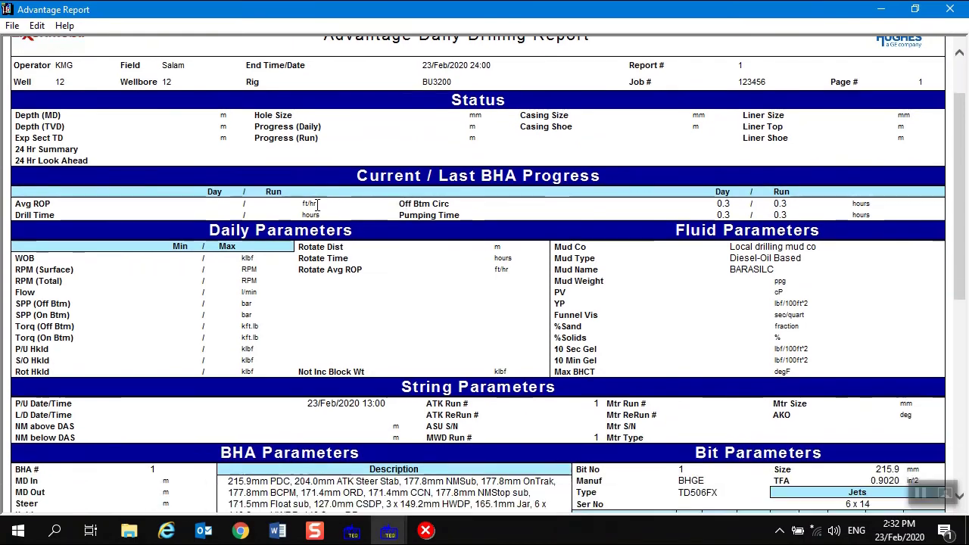
{"action": "scroll", "coordinate": [318, 204], "scroll_direction": "down", "scroll_amount": 4}
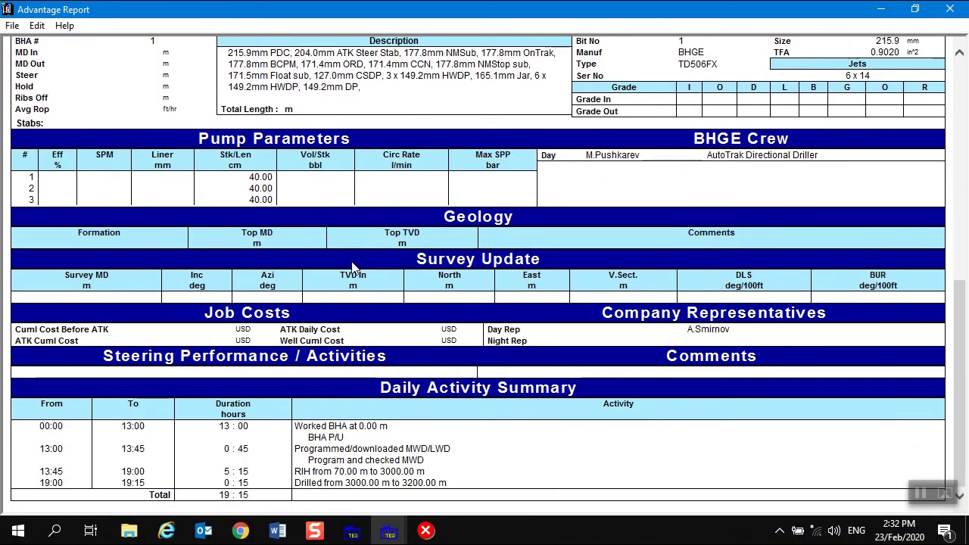
{"action": "scroll", "coordinate": [356, 271], "scroll_direction": "up", "scroll_amount": 10}
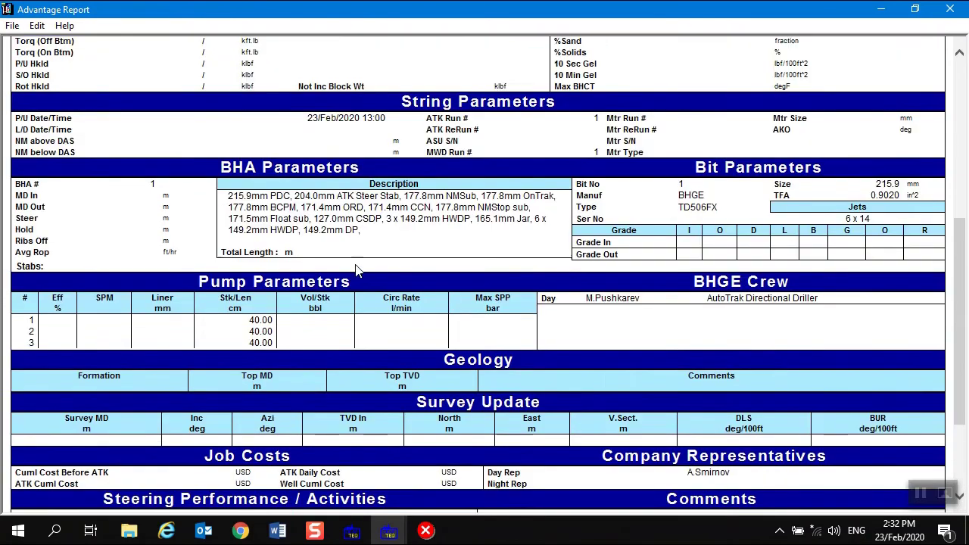
{"action": "scroll", "coordinate": [358, 271], "scroll_direction": "up", "scroll_amount": 2}
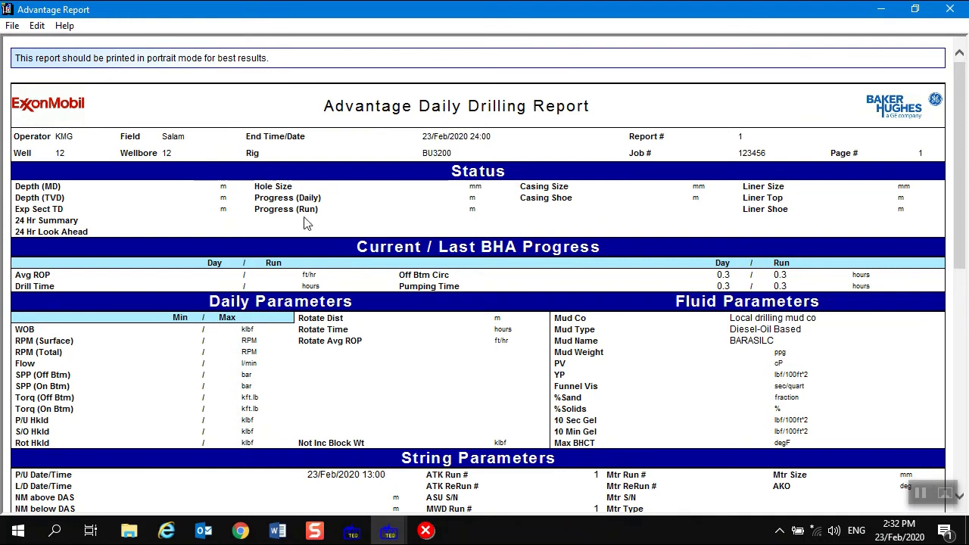
Print the Daily Drilling Report with Microsoft Print to PDF, saving it as Report 1_200223 in the Exam files folder
{"action": "left_click", "coordinate": [12, 25]}
{"action": "left_click", "coordinate": [22, 42]}
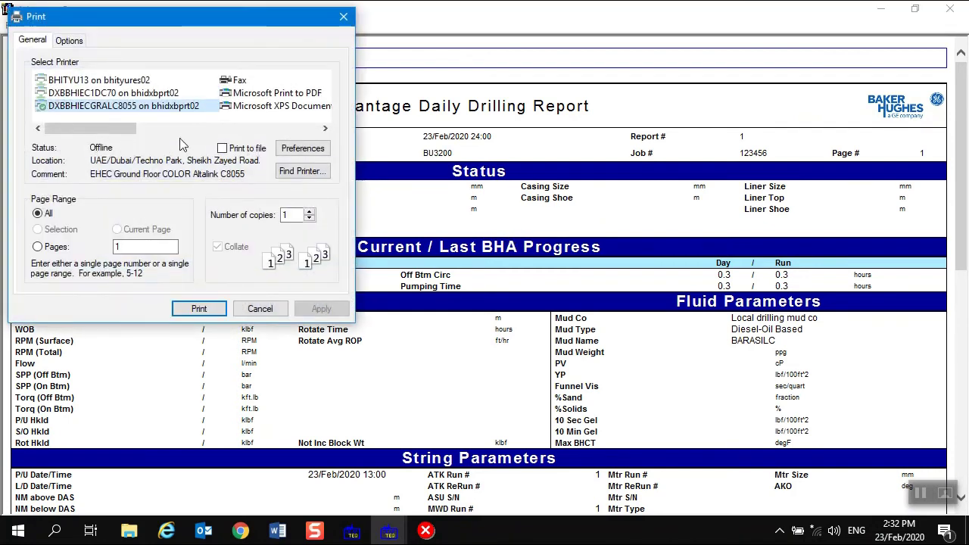
{"action": "left_click", "coordinate": [325, 130]}
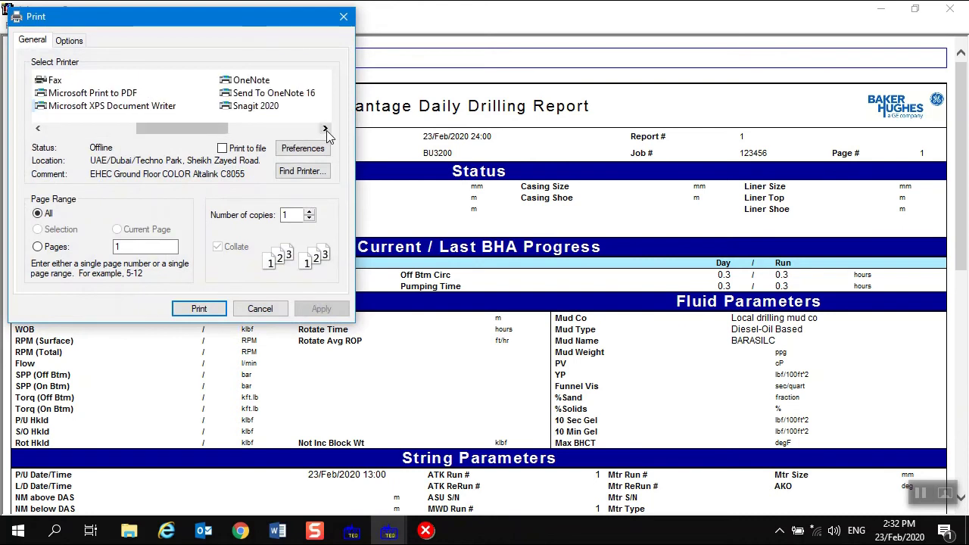
{"action": "left_click", "coordinate": [325, 130]}
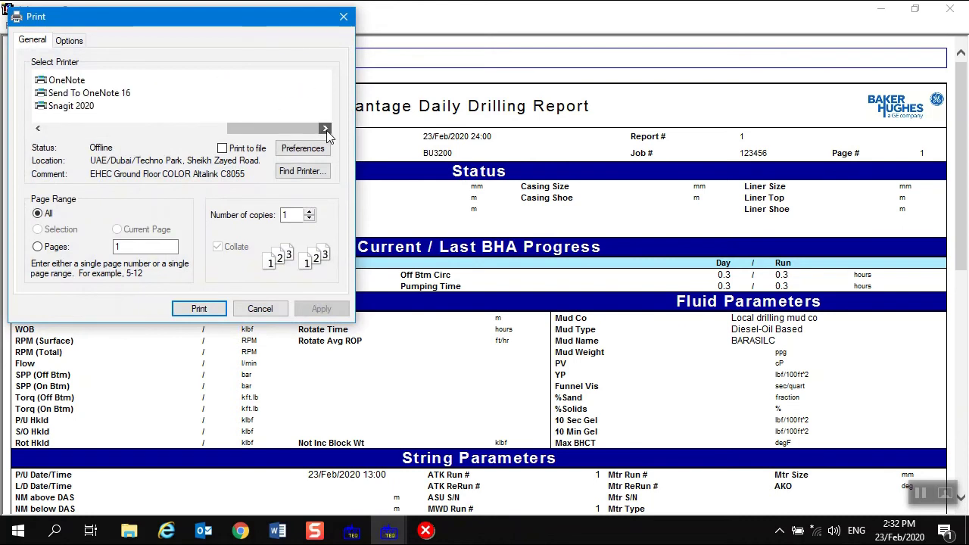
{"action": "left_click", "coordinate": [40, 129]}
{"action": "left_click", "coordinate": [66, 94]}
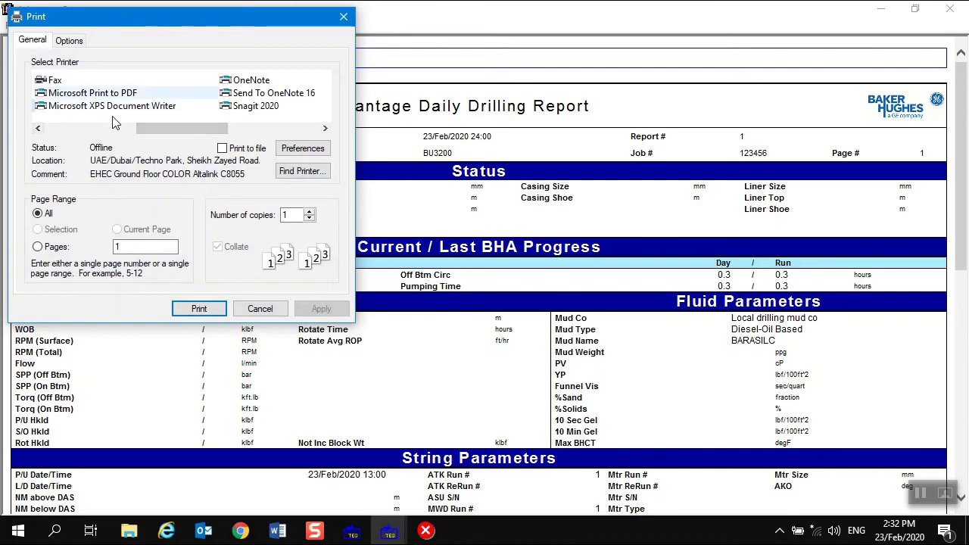
{"action": "left_click", "coordinate": [222, 309]}
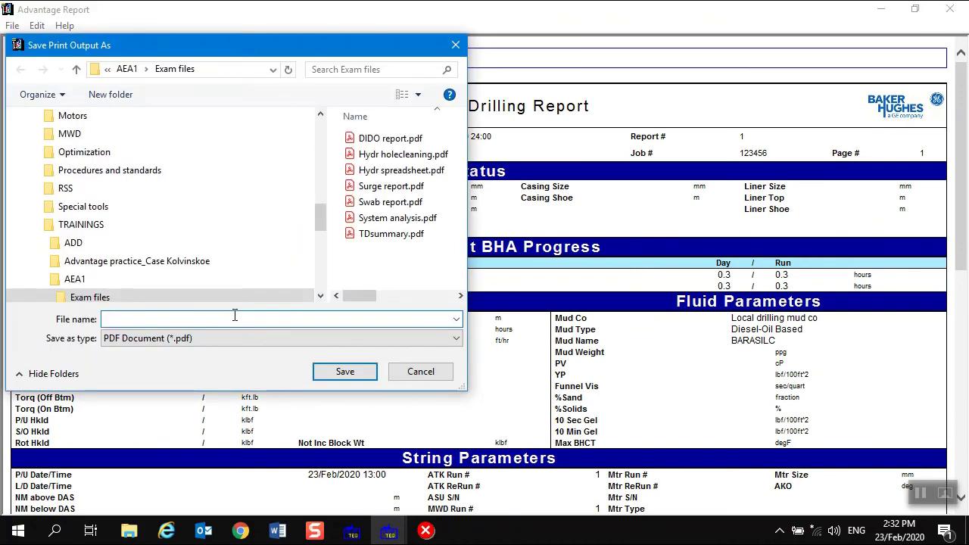
{"action": "type", "text": "Report 1_200223"}
{"action": "left_click", "coordinate": [343, 371]}
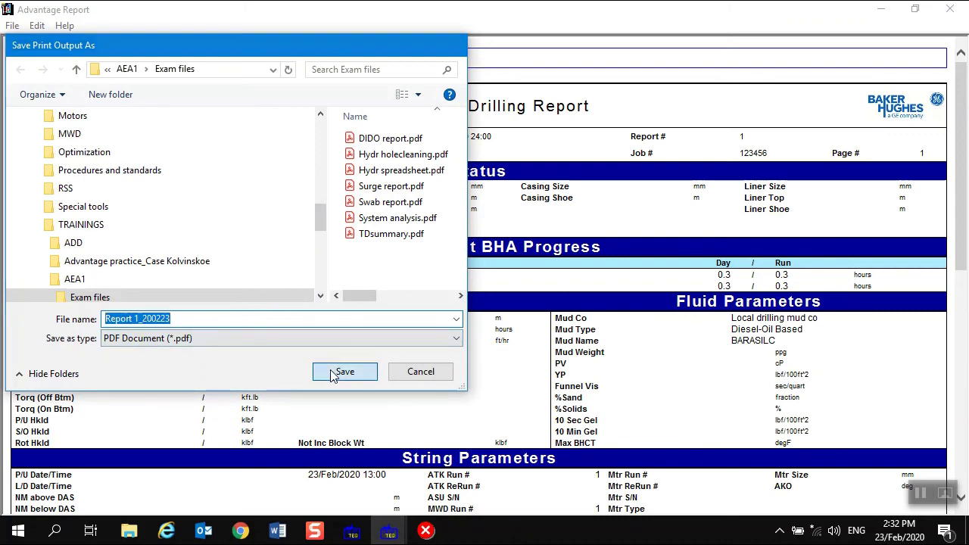
Close the displayed report, save the DDR, and close the DDR window to return to Drill String
{"action": "left_click", "coordinate": [949, 10]}
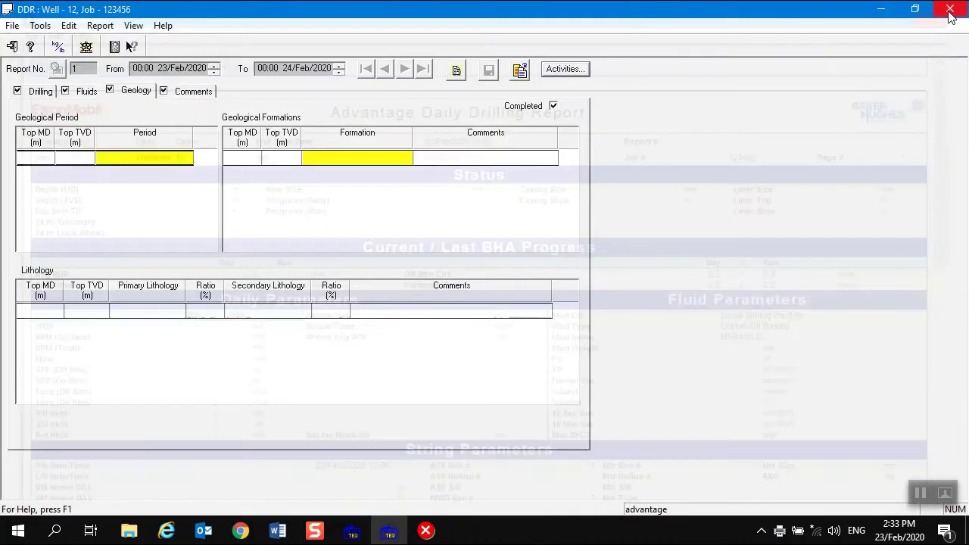
{"action": "left_click", "coordinate": [12, 25]}
{"action": "left_click", "coordinate": [22, 42]}
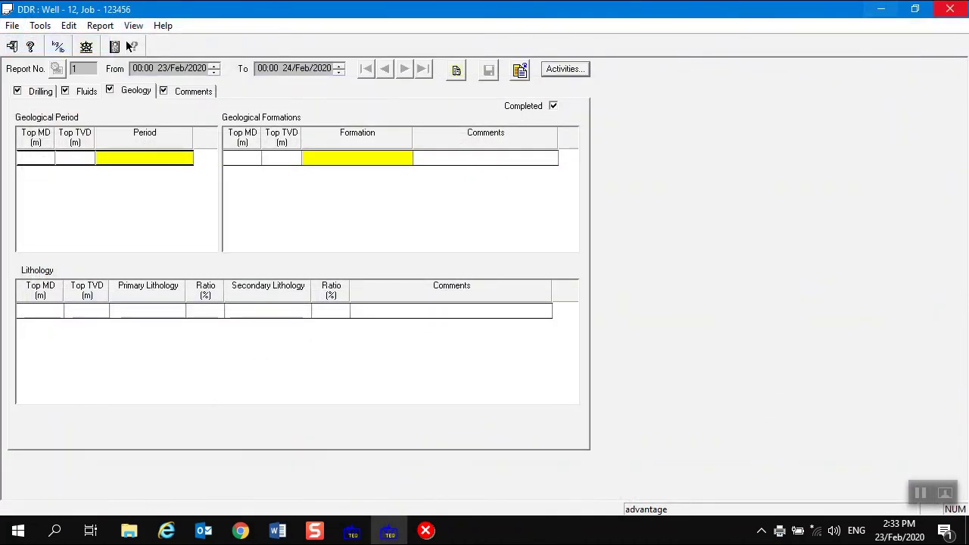
{"action": "left_click", "coordinate": [950, 9]}
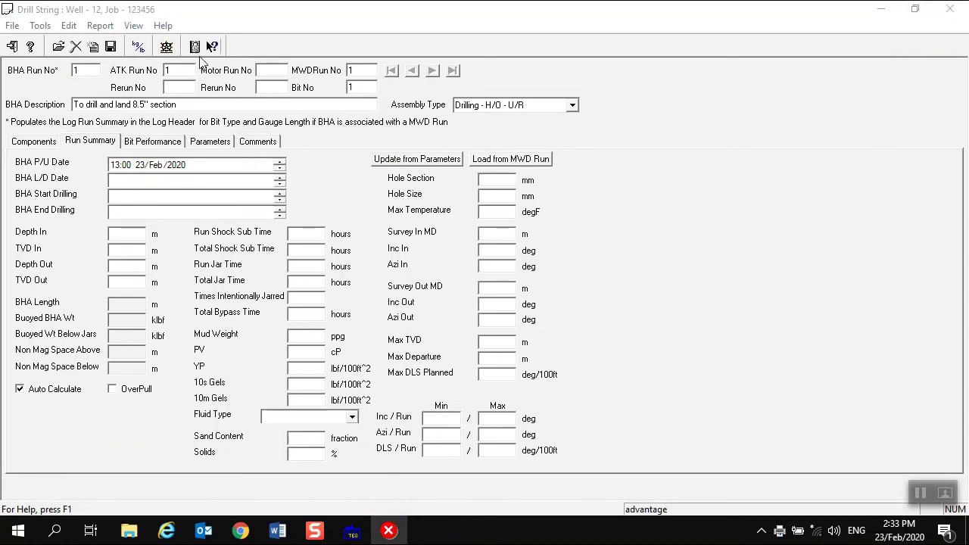
Review the comments, parameters and bit performance data of BHA run 1
{"action": "left_click", "coordinate": [252, 144]}
{"action": "left_click", "coordinate": [204, 141]}
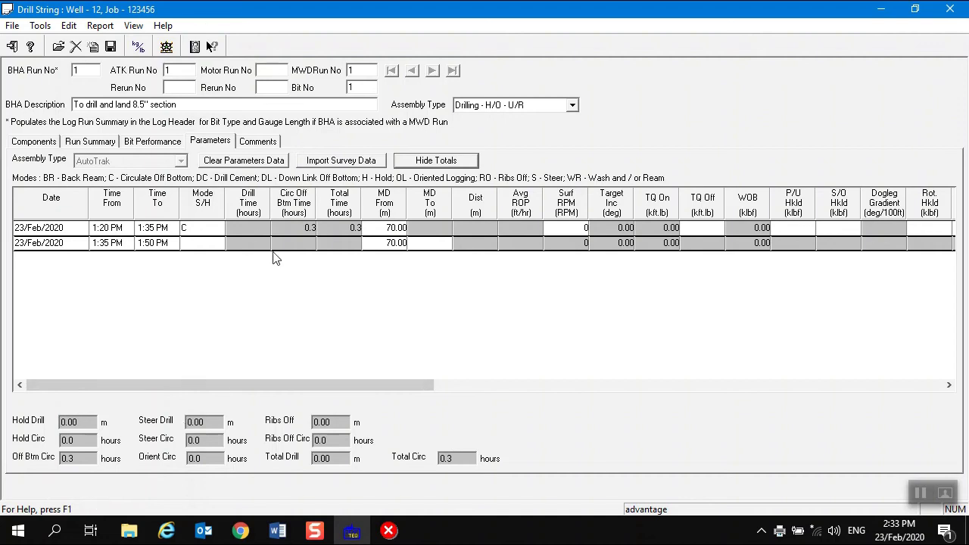
{"action": "left_click", "coordinate": [159, 142]}
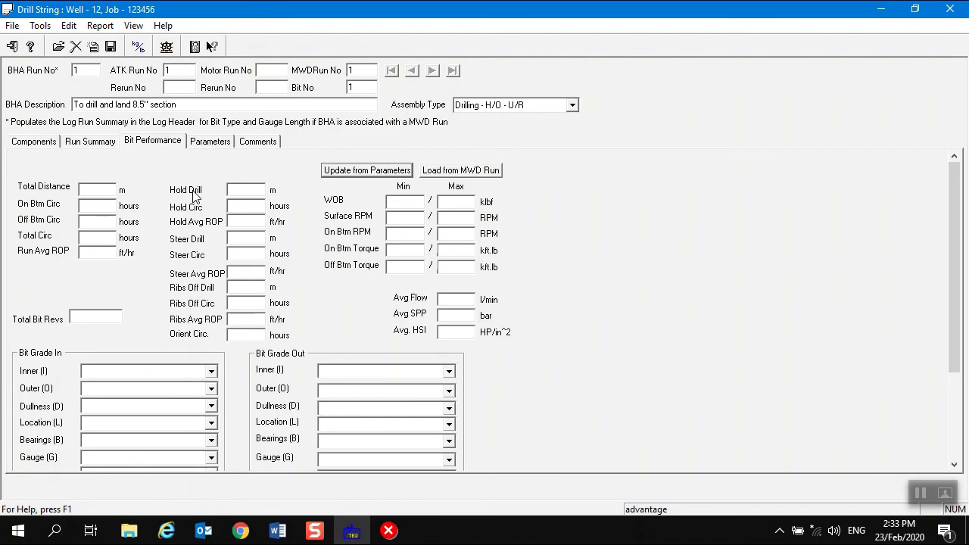
Display the Graphical String report for the BHA, examine its components, and close it
{"action": "left_click", "coordinate": [99, 25]}
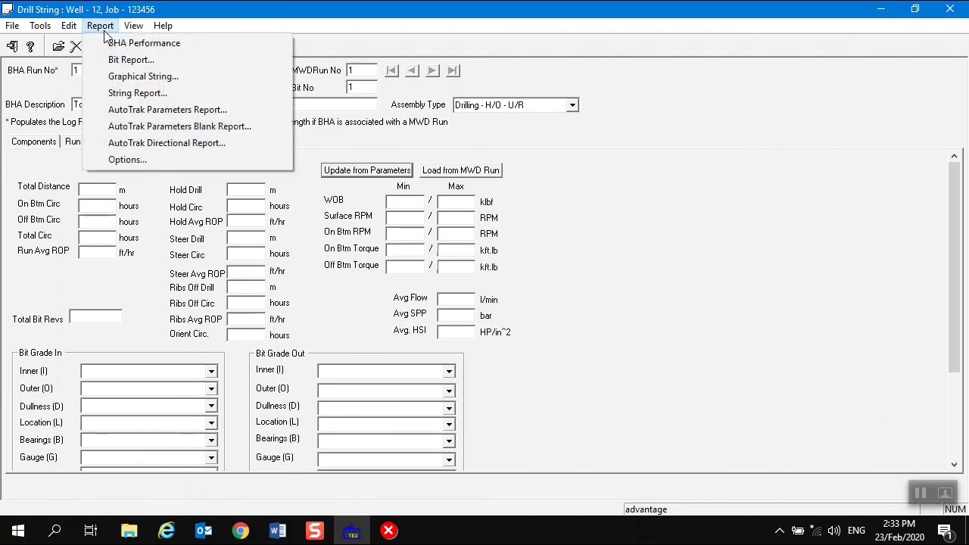
{"action": "left_click", "coordinate": [138, 79]}
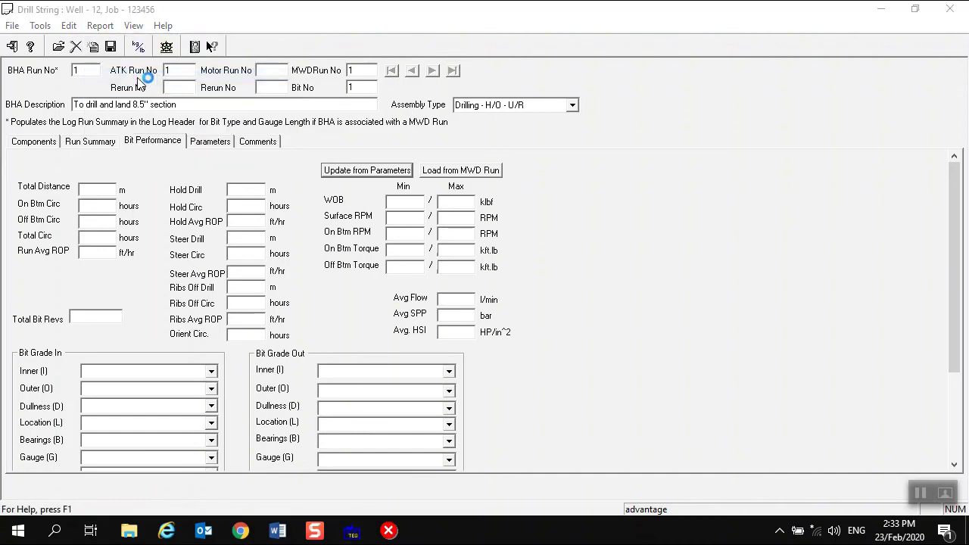
{"action": "scroll", "coordinate": [482, 231], "scroll_direction": "down", "scroll_amount": 10}
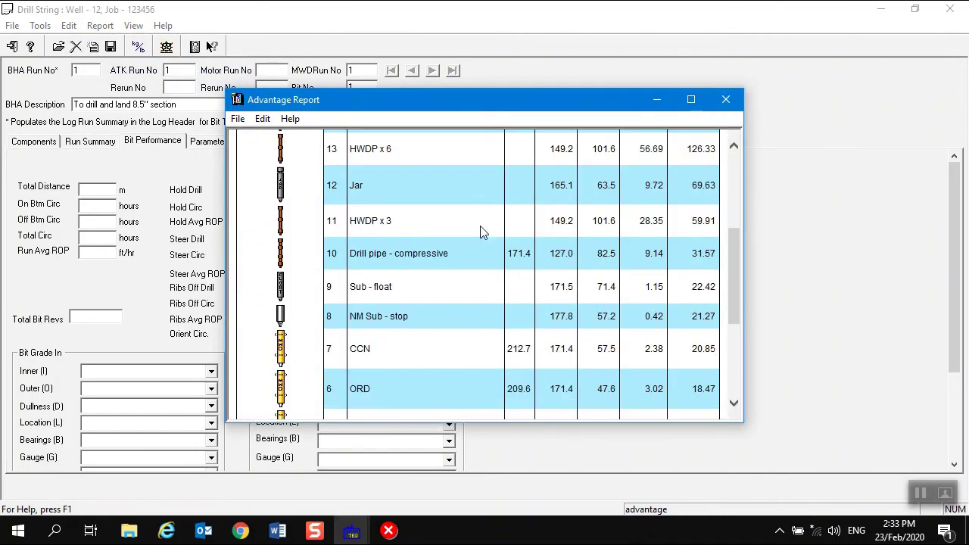
{"action": "left_click", "coordinate": [725, 100]}
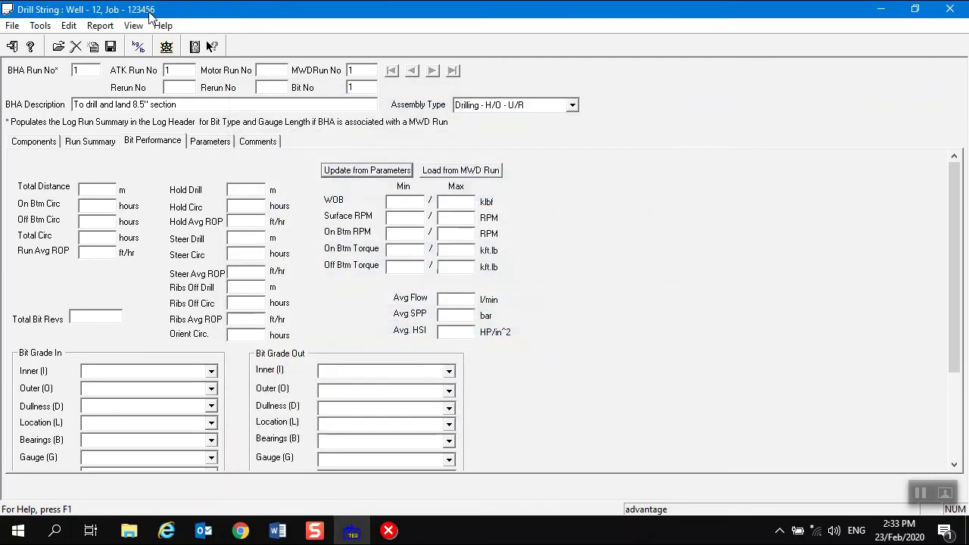
Display the String Report full size, examine its components, run, bit and drillpipe details, and close it
{"action": "left_click", "coordinate": [100, 26]}
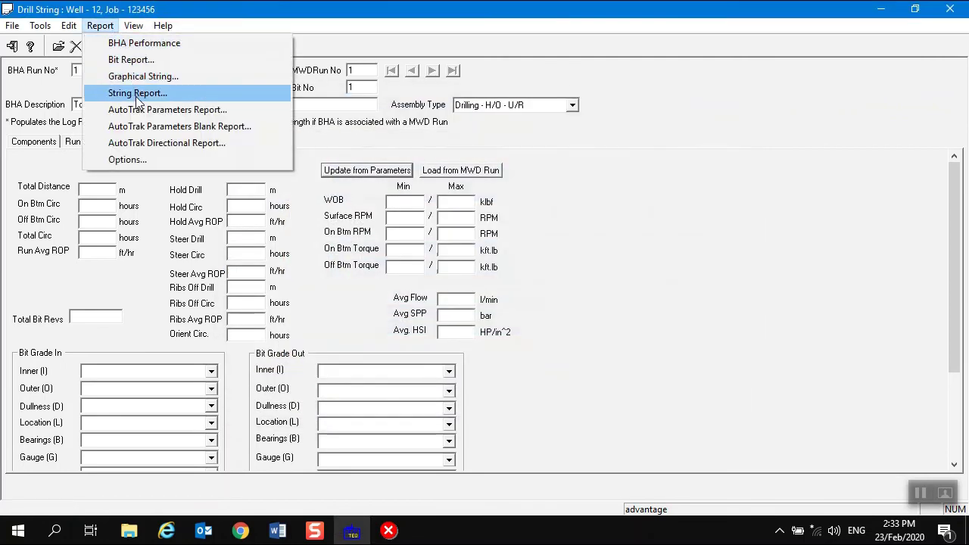
{"action": "left_click", "coordinate": [135, 96]}
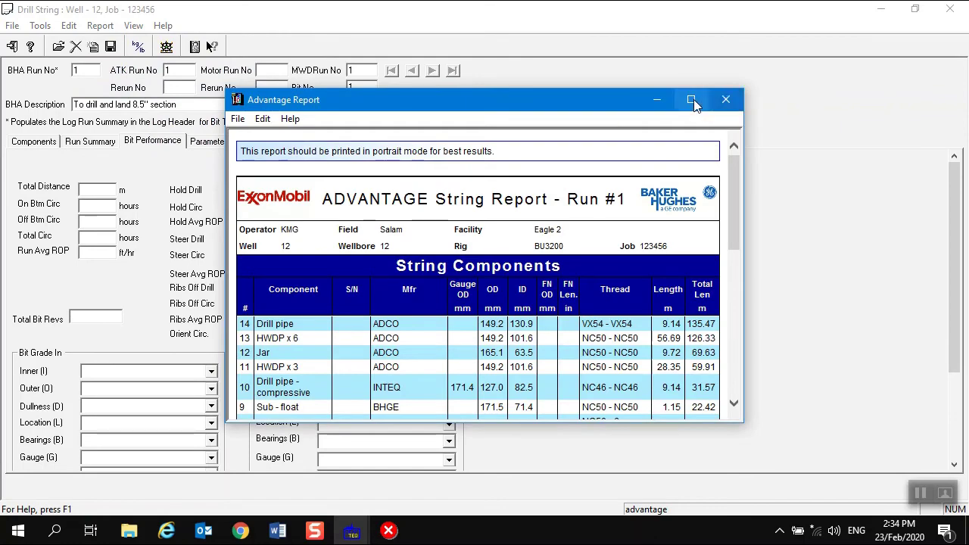
{"action": "left_click", "coordinate": [689, 99]}
{"action": "scroll", "coordinate": [545, 226], "scroll_direction": "down", "scroll_amount": 3}
{"action": "scroll", "coordinate": [527, 237], "scroll_direction": "up", "scroll_amount": 3}
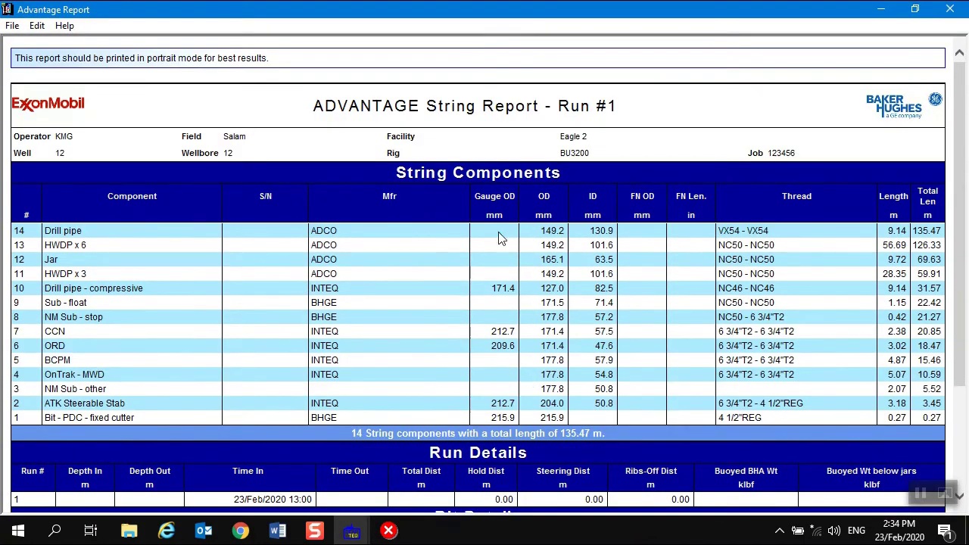
{"action": "scroll", "coordinate": [477, 257], "scroll_direction": "down", "scroll_amount": 1}
{"action": "scroll", "coordinate": [476, 259], "scroll_direction": "down", "scroll_amount": 3}
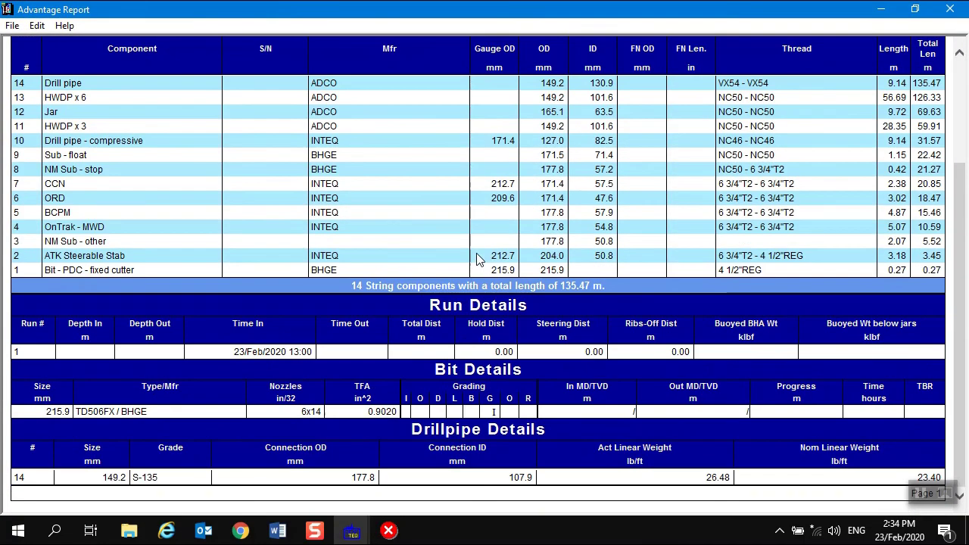
{"action": "scroll", "coordinate": [478, 260], "scroll_direction": "up", "scroll_amount": 4}
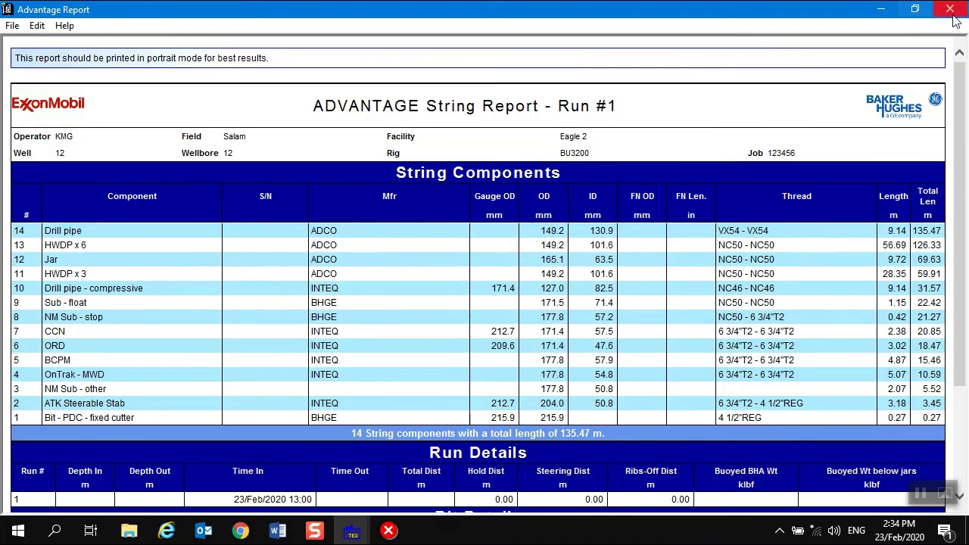
{"action": "left_click", "coordinate": [949, 9]}
Update the BHA run summary from the recorded parameters
{"action": "left_click", "coordinate": [86, 145]}
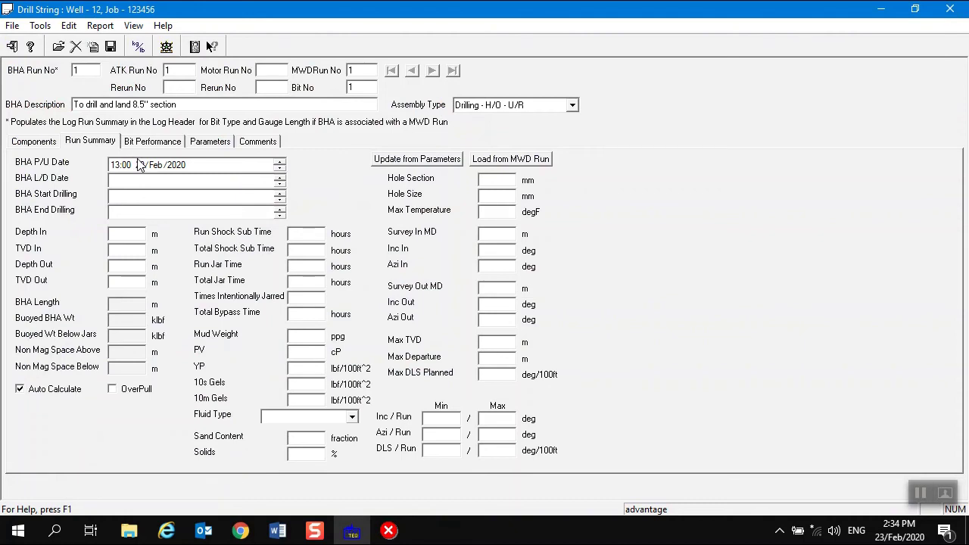
{"action": "left_click", "coordinate": [425, 160]}
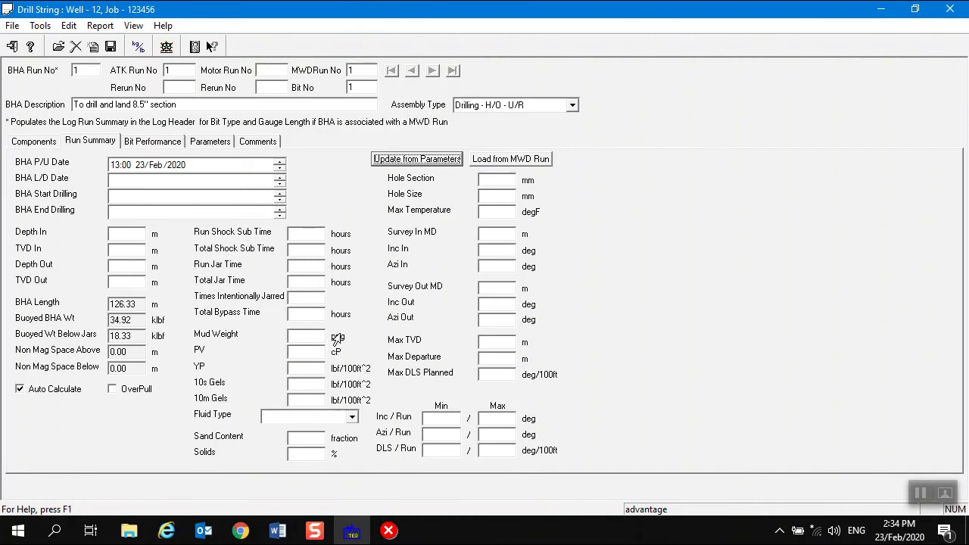
{"action": "left_click", "coordinate": [117, 234]}
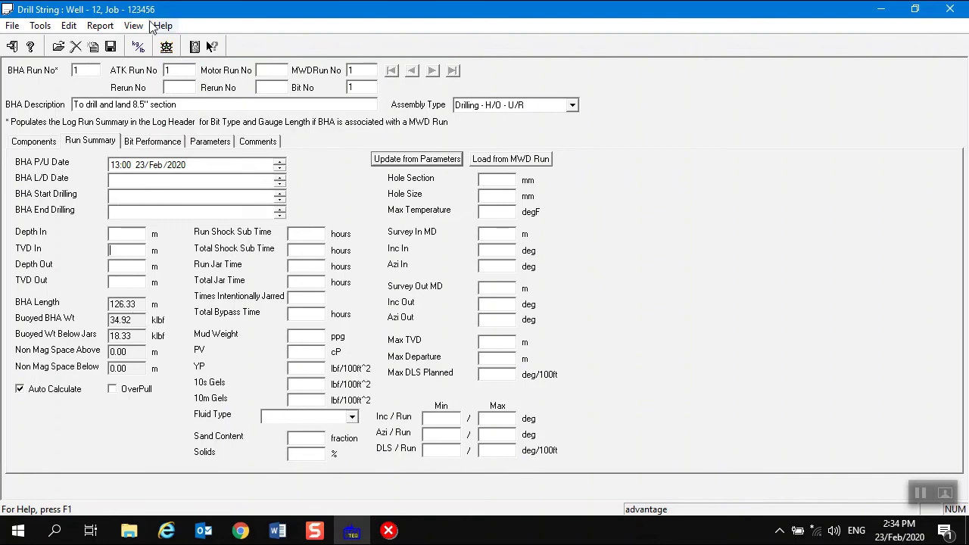
Display the BHA Performance report full size and review its run, string and bit parameters
{"action": "left_click", "coordinate": [100, 26]}
{"action": "left_click", "coordinate": [113, 44]}
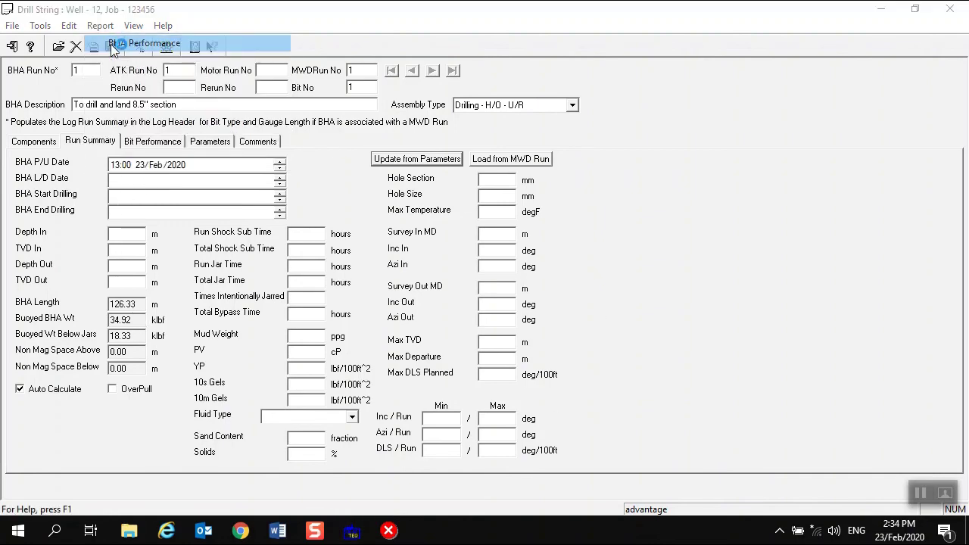
{"action": "double_click", "coordinate": [692, 98]}
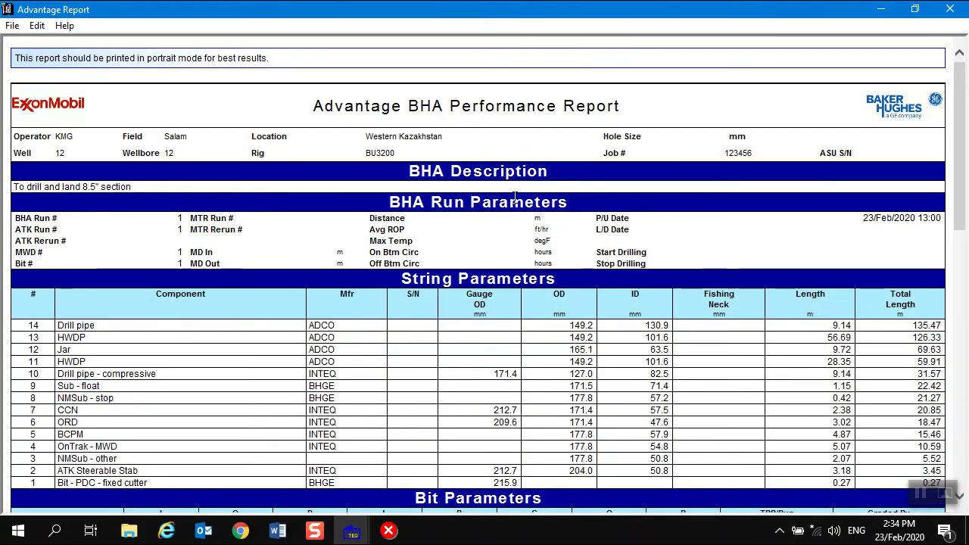
{"action": "scroll", "coordinate": [514, 197], "scroll_direction": "down", "scroll_amount": 2}
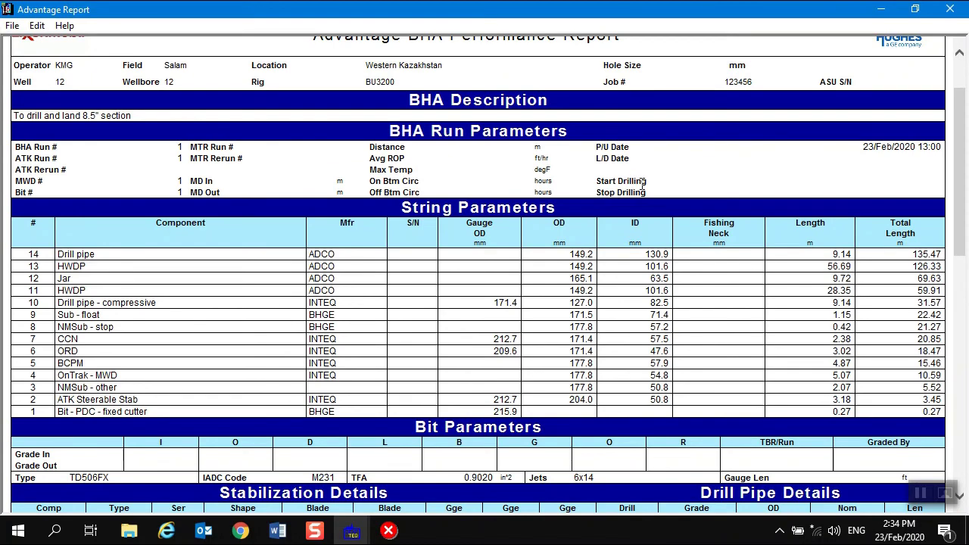
Check the BHA's recorded parameters, then examine the rest of the BHA Performance report and close it
{"action": "left_click", "coordinate": [878, 11]}
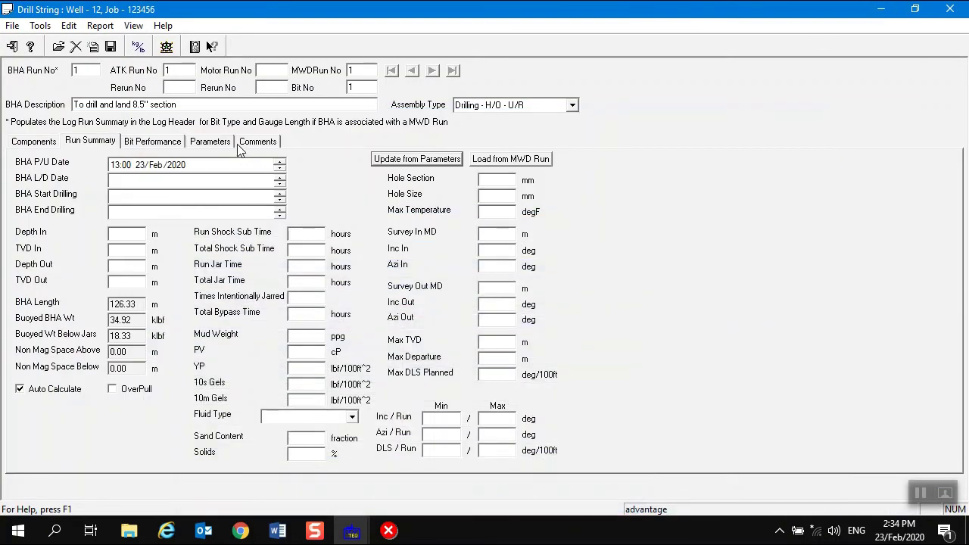
{"action": "left_click", "coordinate": [212, 144]}
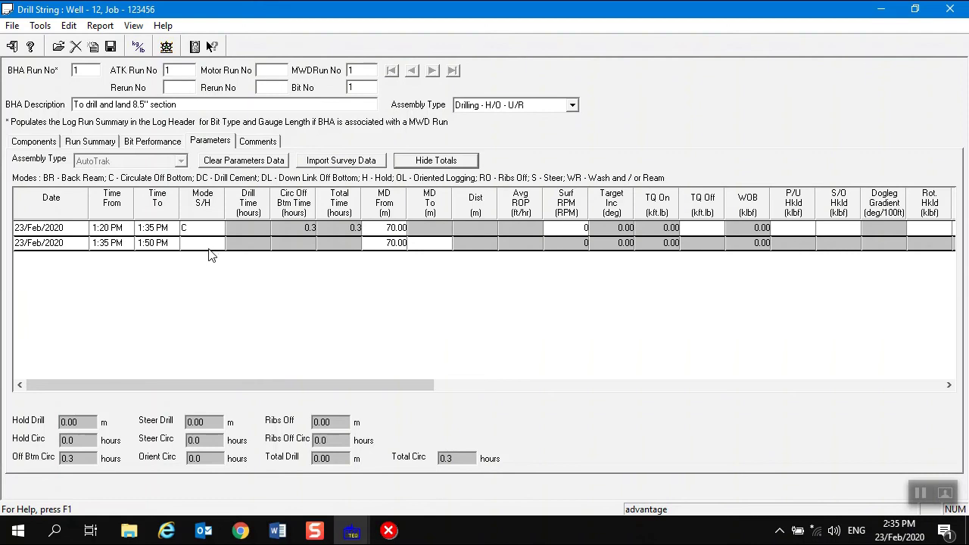
{"action": "left_click", "coordinate": [358, 533]}
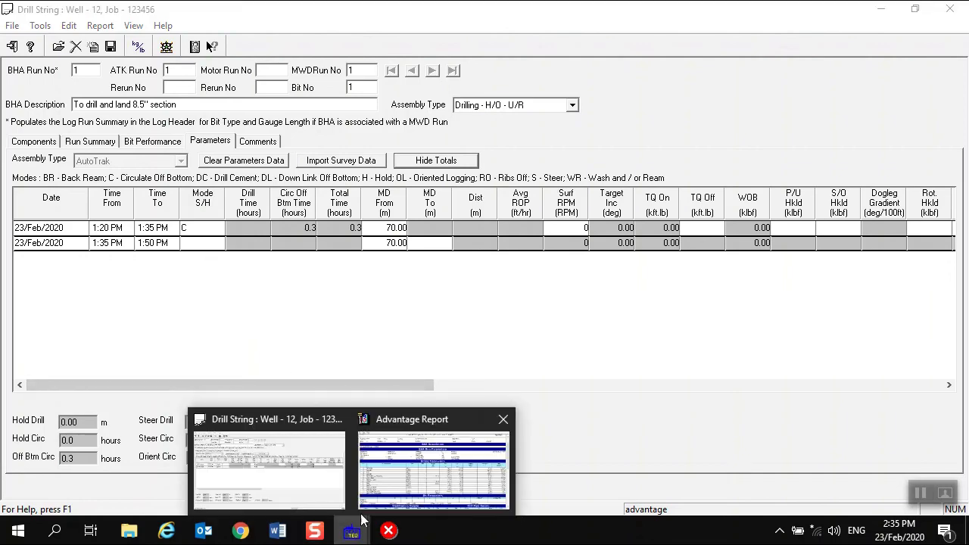
{"action": "left_click", "coordinate": [408, 484]}
{"action": "scroll", "coordinate": [628, 227], "scroll_direction": "down", "scroll_amount": 10}
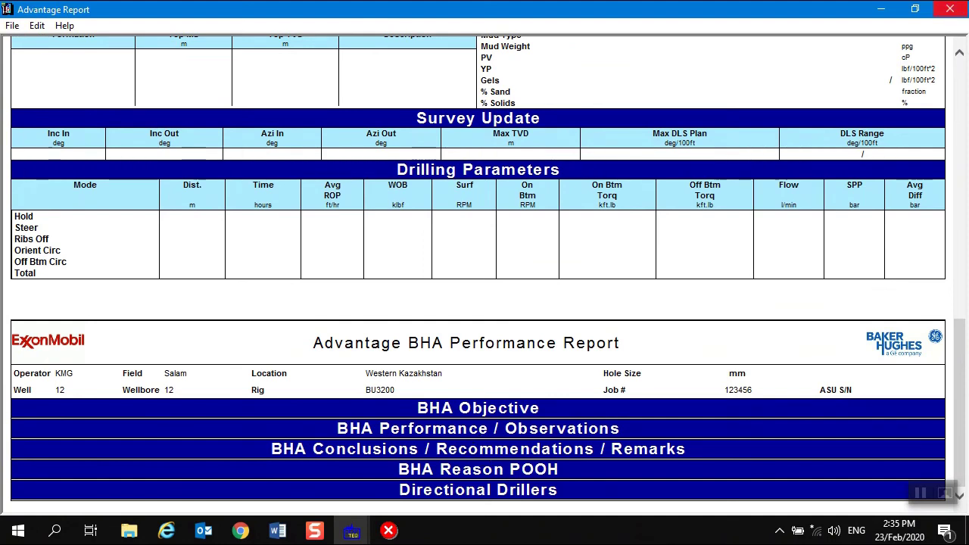
{"action": "left_click", "coordinate": [949, 9]}
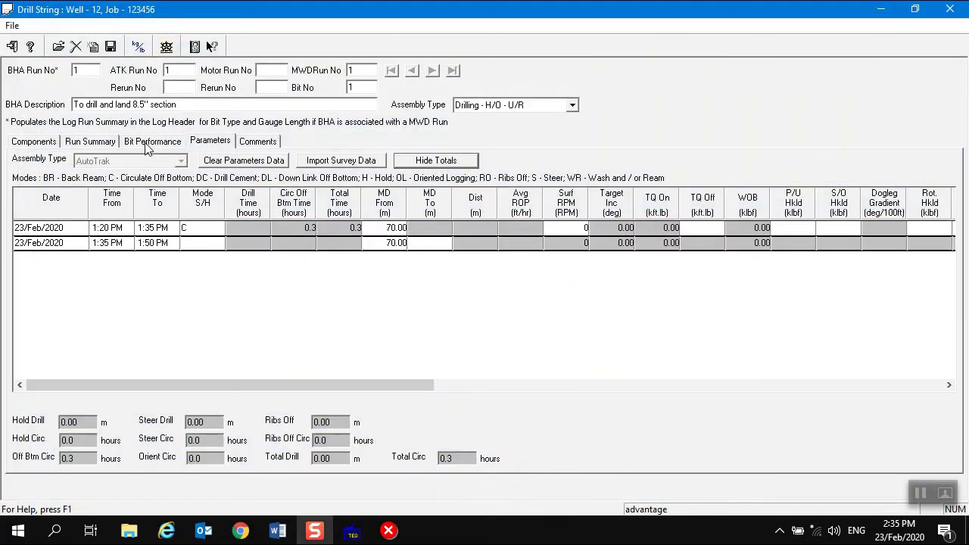
Update the bit performance from the recorded parameters and set the outer value of Bit Grade Out to 1
{"action": "left_click", "coordinate": [151, 142]}
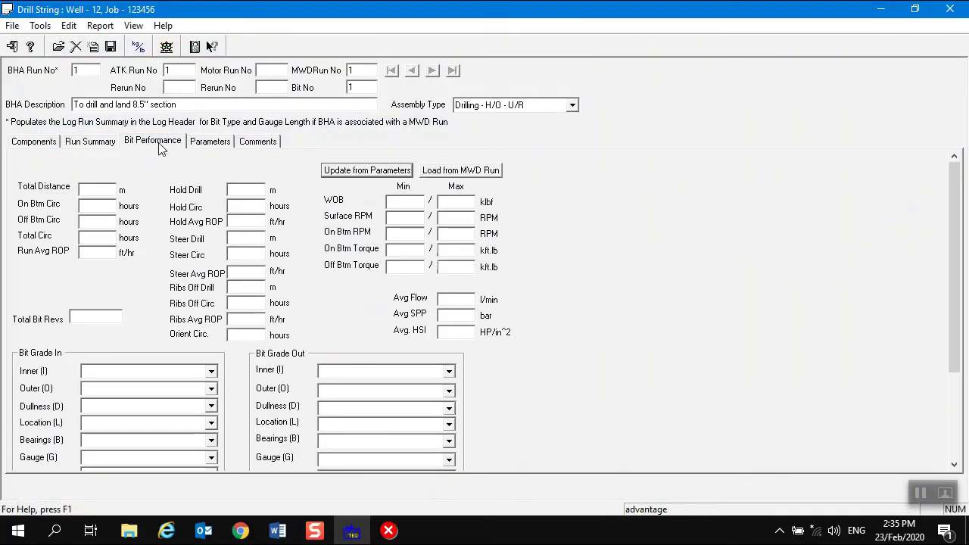
{"action": "left_click", "coordinate": [366, 174]}
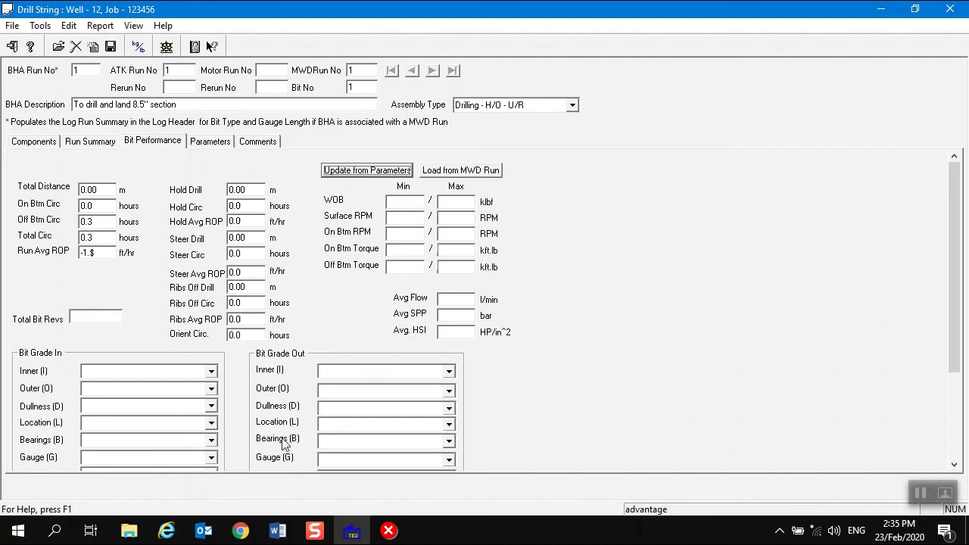
{"action": "scroll", "coordinate": [448, 394], "scroll_direction": "down", "scroll_amount": 1}
{"action": "scroll", "coordinate": [959, 279], "scroll_direction": "down", "scroll_amount": 3}
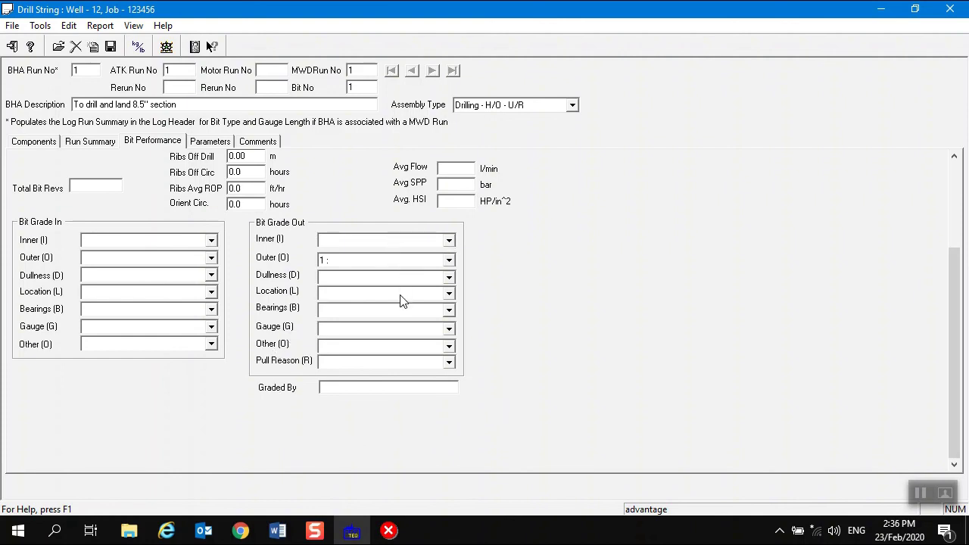
{"action": "left_click", "coordinate": [394, 388]}
{"action": "scroll", "coordinate": [563, 346], "scroll_direction": "up", "scroll_amount": 2}
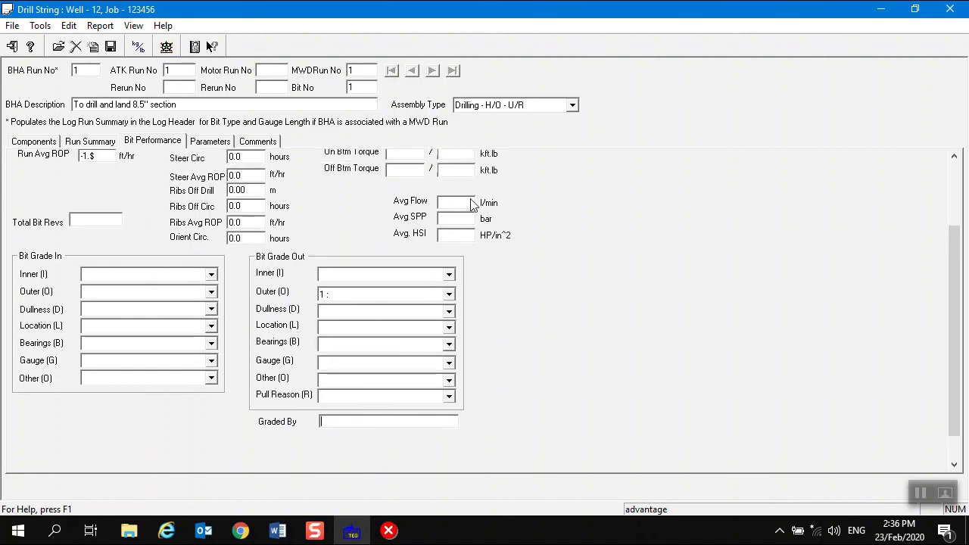
{"action": "left_click", "coordinate": [467, 235]}
{"action": "scroll", "coordinate": [509, 221], "scroll_direction": "up", "scroll_amount": 3}
{"action": "scroll", "coordinate": [511, 222], "scroll_direction": "up", "scroll_amount": 1}
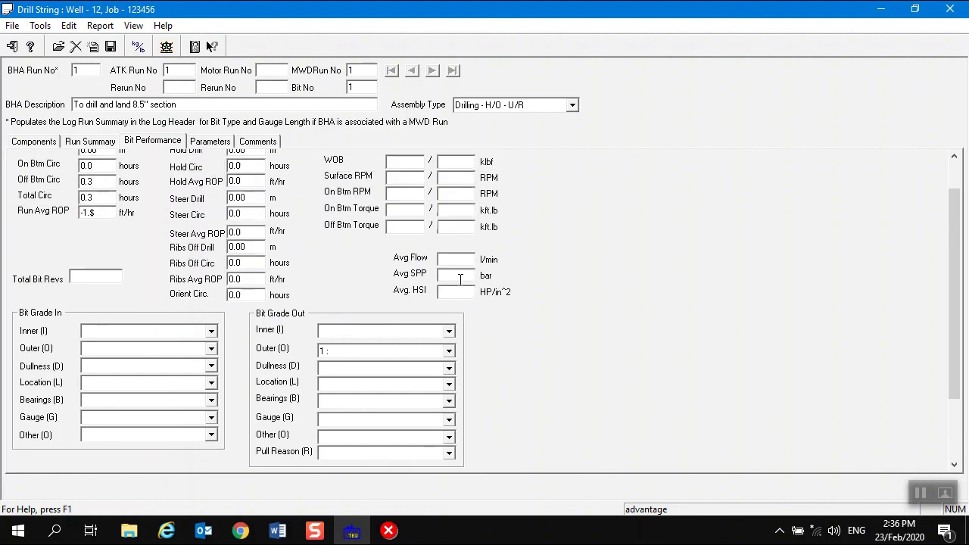
{"action": "scroll", "coordinate": [424, 293], "scroll_direction": "up", "scroll_amount": 3}
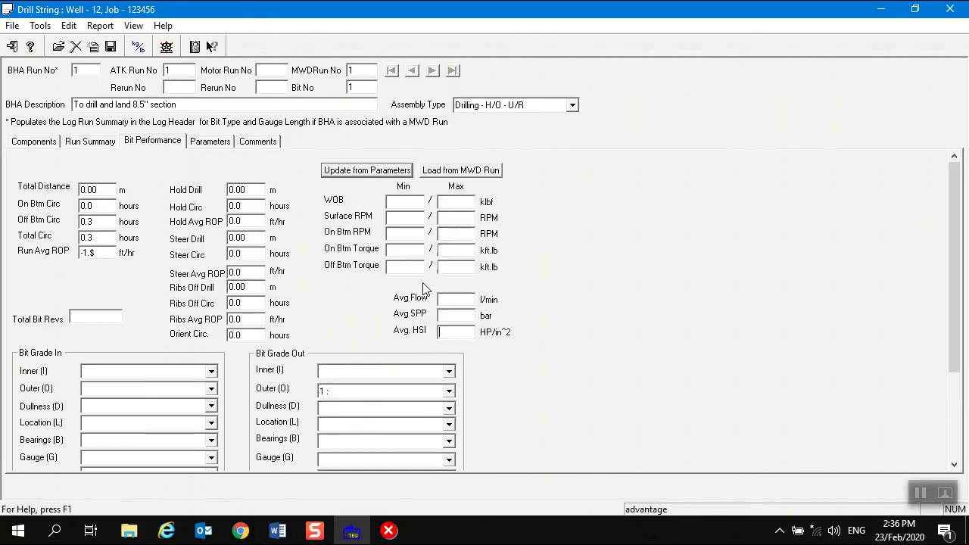
Display the Bit Report full size, examine its bit record, and close it
{"action": "left_click", "coordinate": [100, 26]}
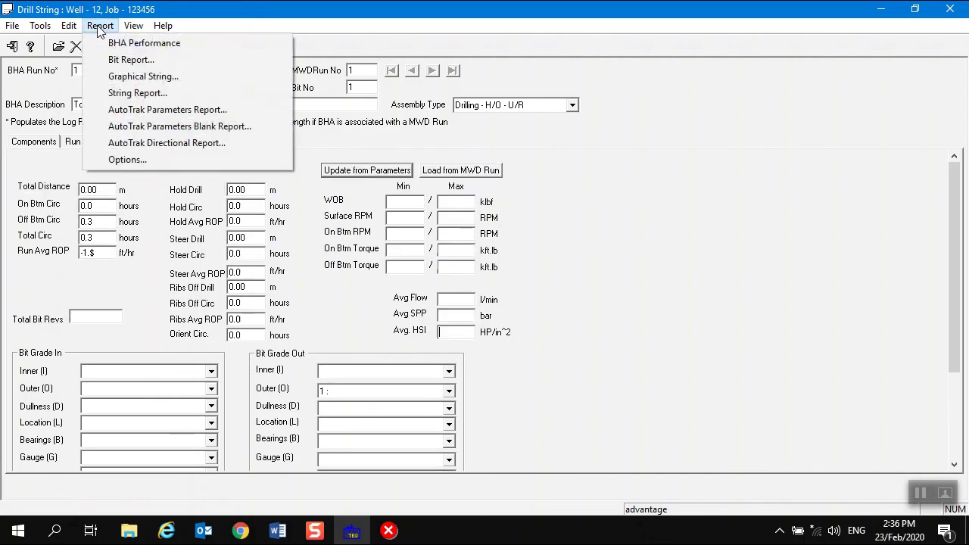
{"action": "left_click", "coordinate": [134, 61]}
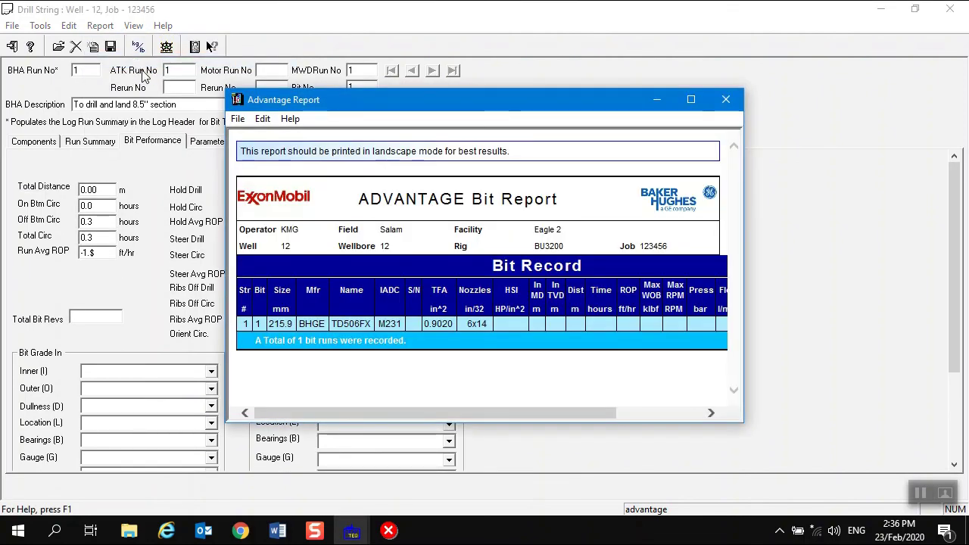
{"action": "left_click", "coordinate": [690, 99]}
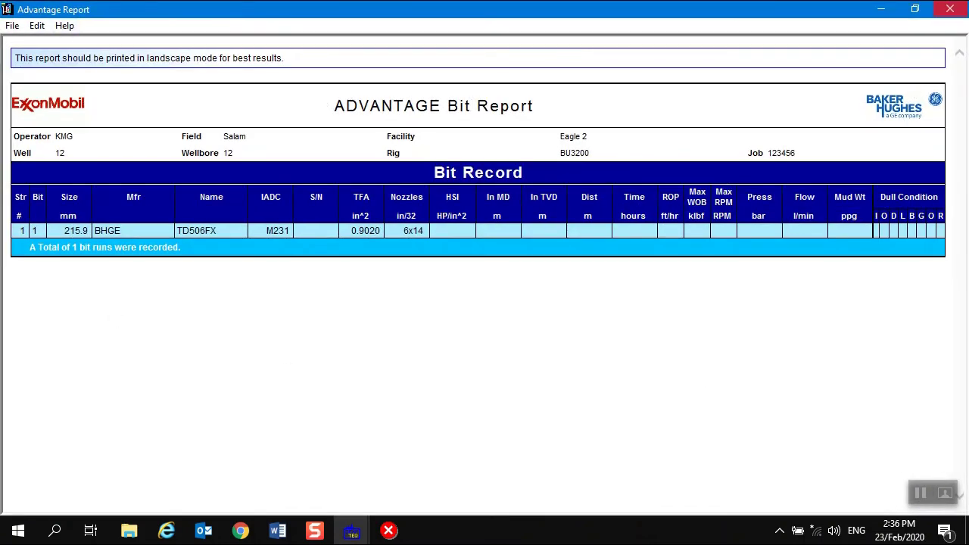
{"action": "left_click", "coordinate": [950, 9]}
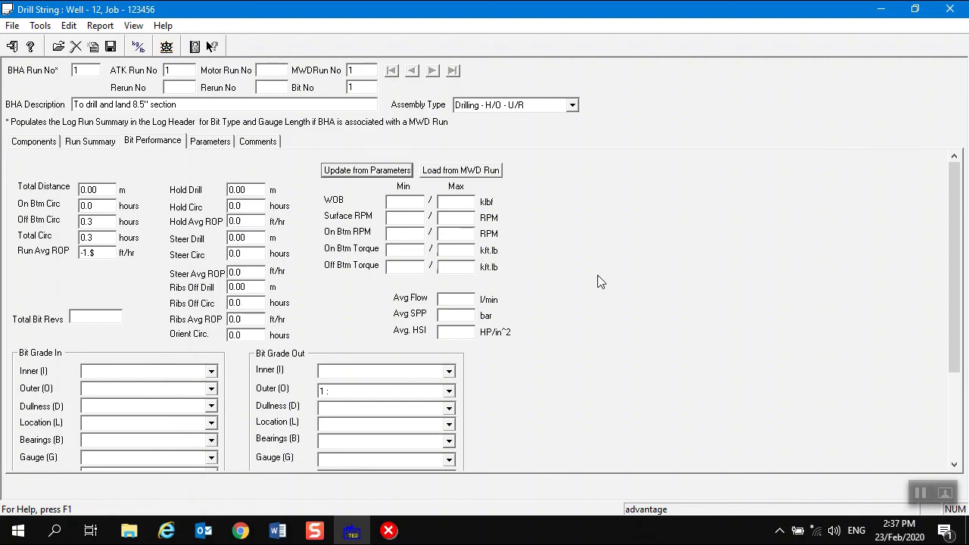
Open the Survey application full size, name the new survey "Survey", and display its survey stations table
{"action": "left_click", "coordinate": [55, 533]}
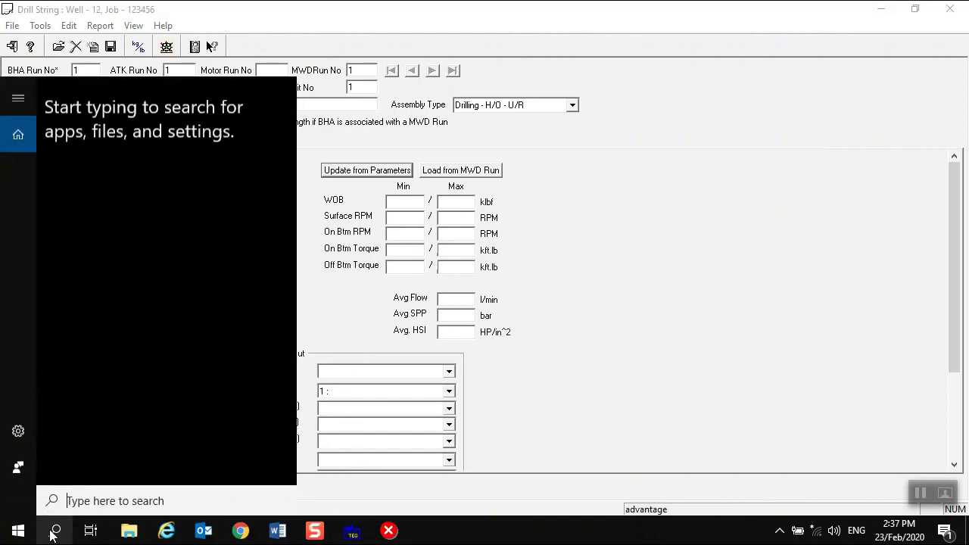
{"action": "type", "text": "survey"}
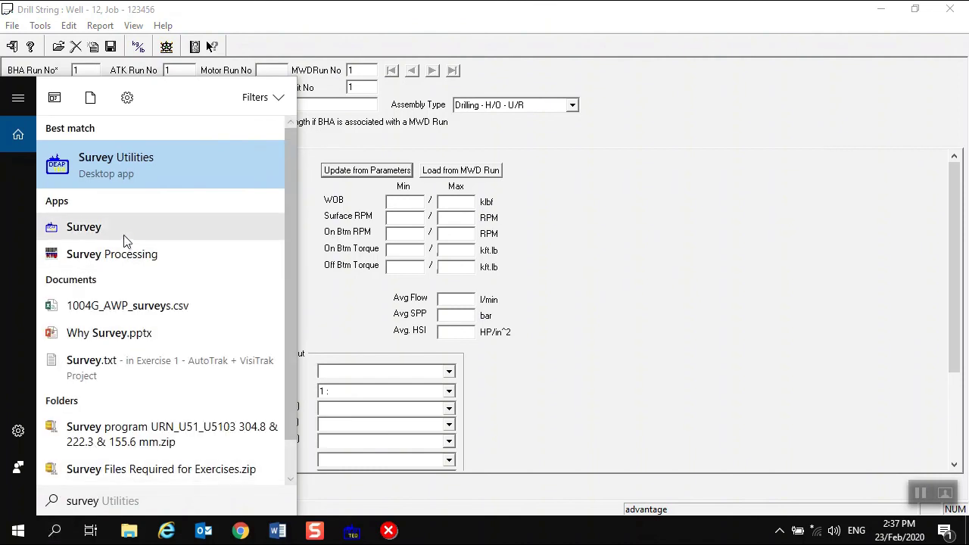
{"action": "left_click", "coordinate": [150, 256]}
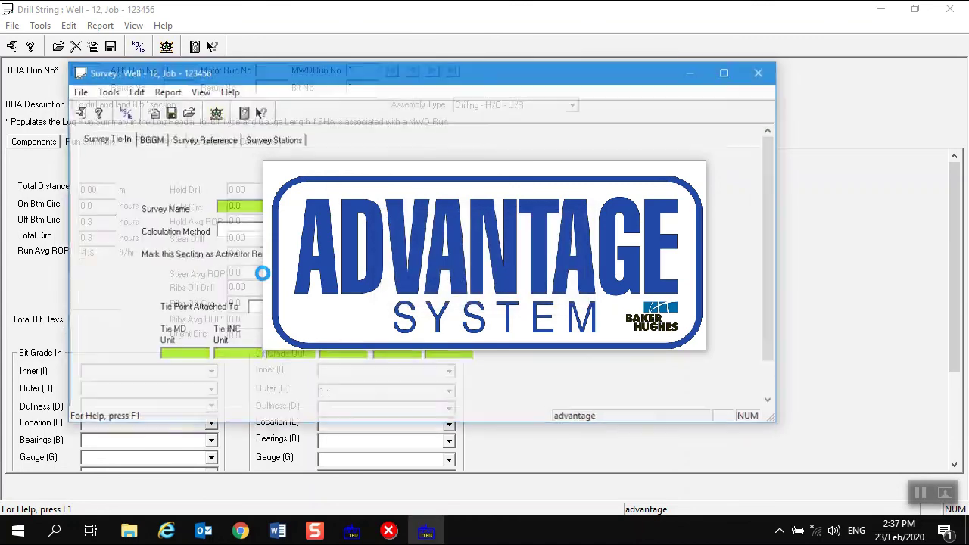
{"action": "left_click", "coordinate": [727, 71]}
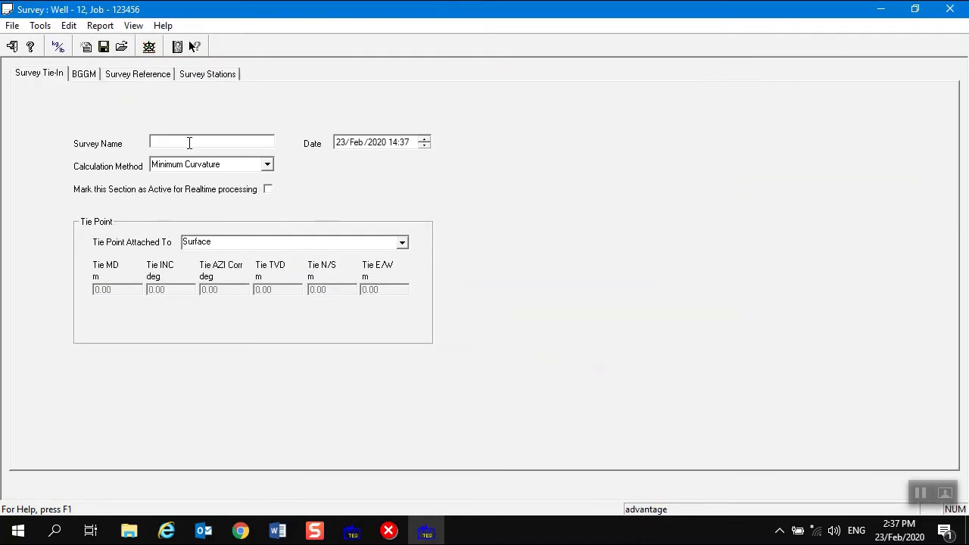
{"action": "type", "text": "Survey"}
{"action": "left_click", "coordinate": [212, 76]}
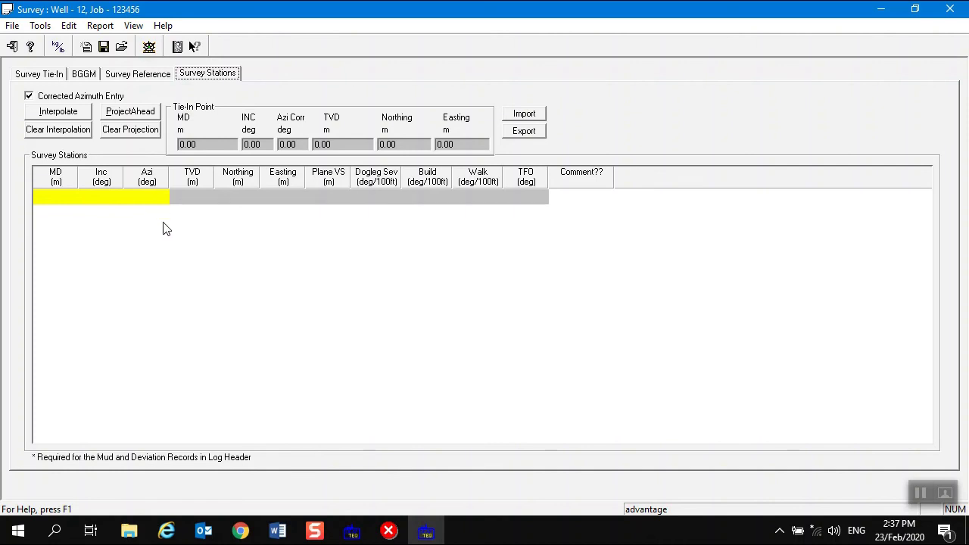
Open WellArchitect and load the actual wellpath 1004G AWP from the 1004G AWB wellbore under 07_1004G_
{"action": "left_click", "coordinate": [53, 536]}
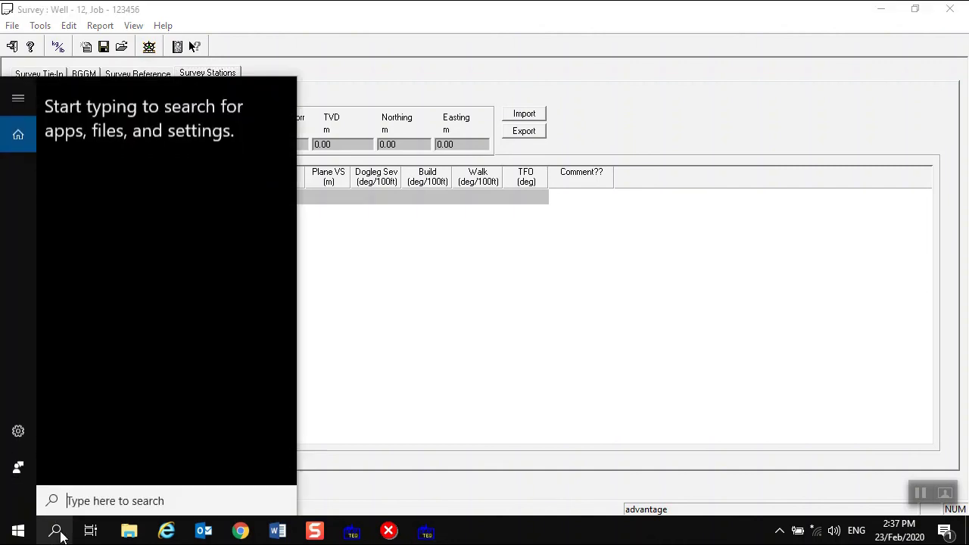
{"action": "type", "text": "we"}
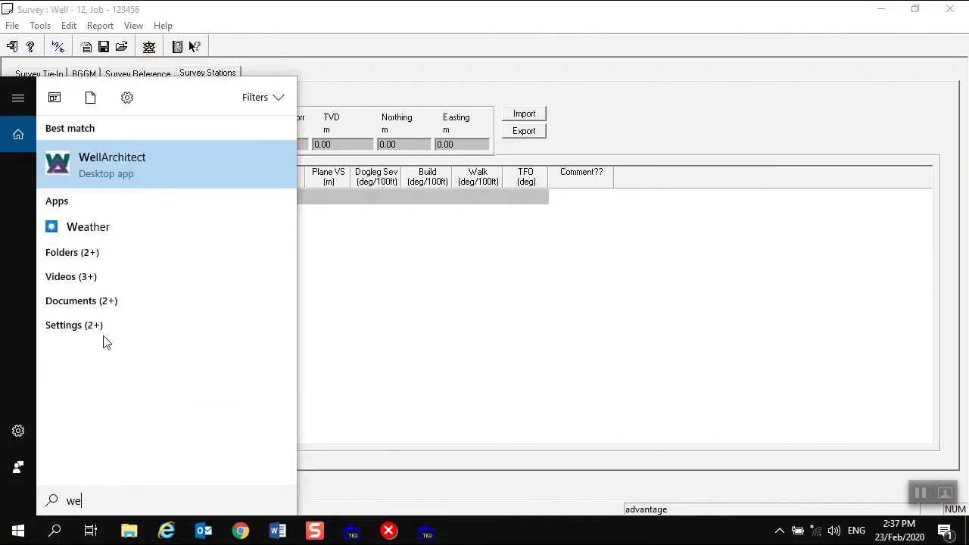
{"action": "left_click", "coordinate": [125, 176]}
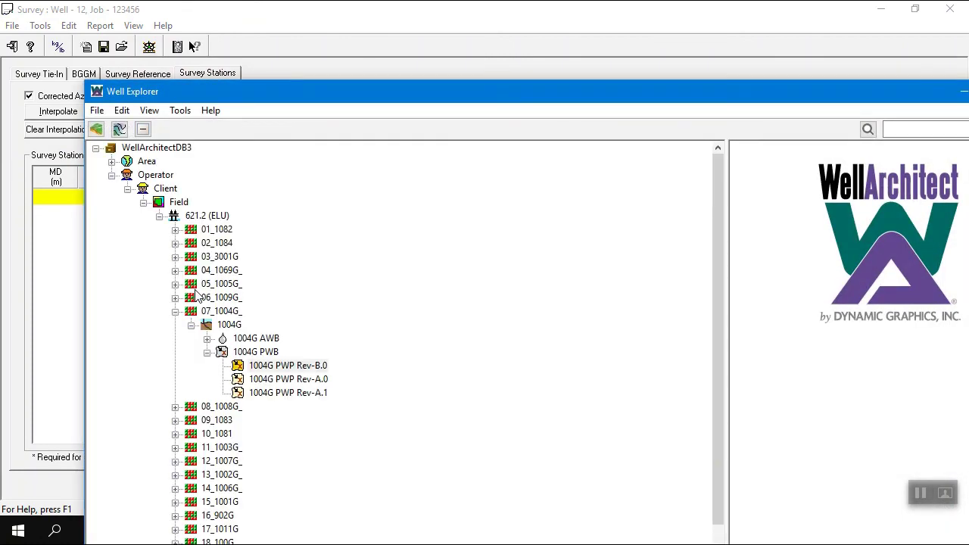
{"action": "left_click", "coordinate": [208, 338]}
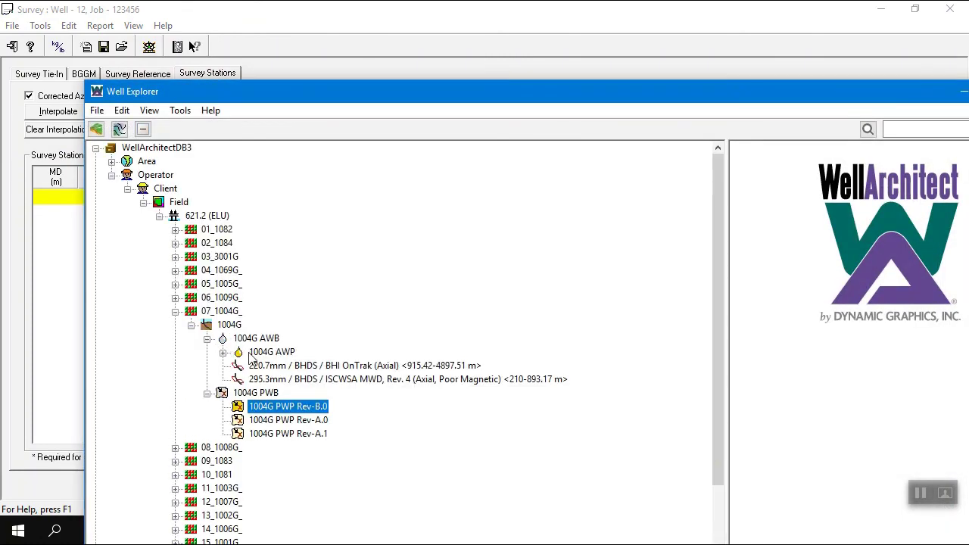
{"action": "left_click", "coordinate": [256, 354]}
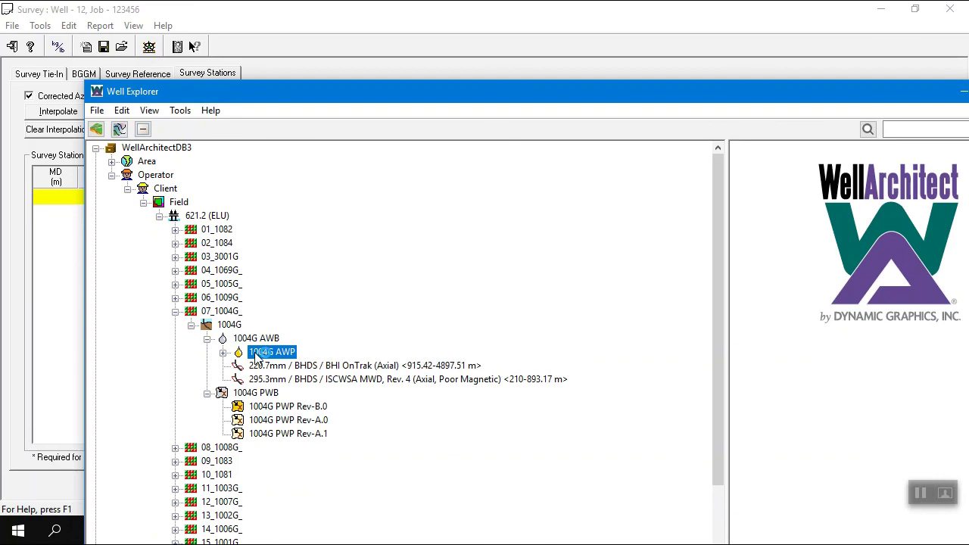
{"action": "double_click", "coordinate": [257, 354]}
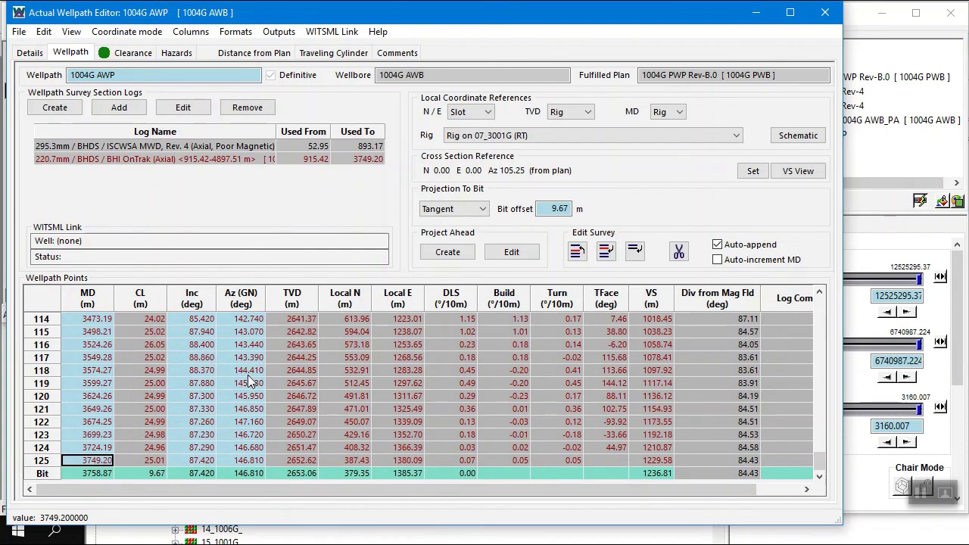
Copy the MD, Inc and Azi values of all wellpath points to the clipboard
{"action": "left_click", "coordinate": [39, 300]}
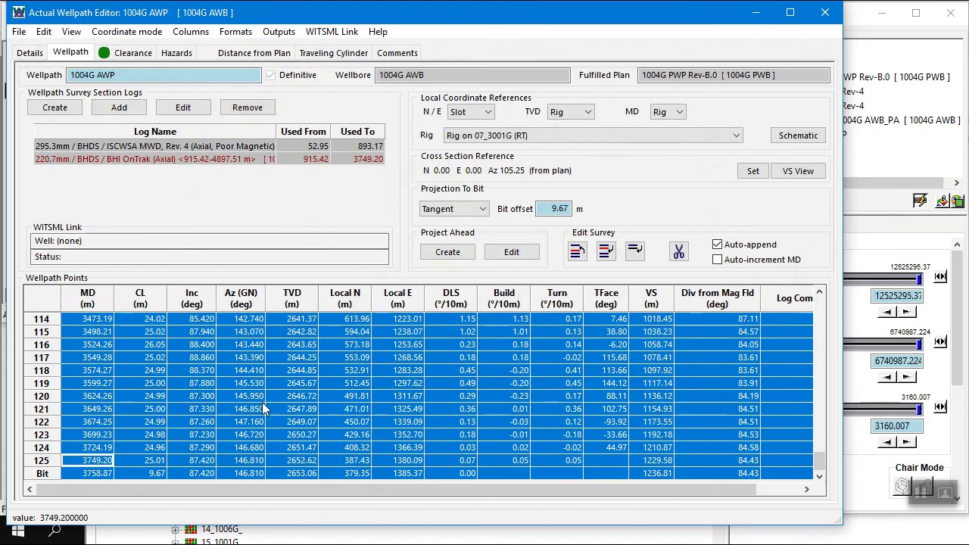
{"action": "left_click", "coordinate": [47, 32]}
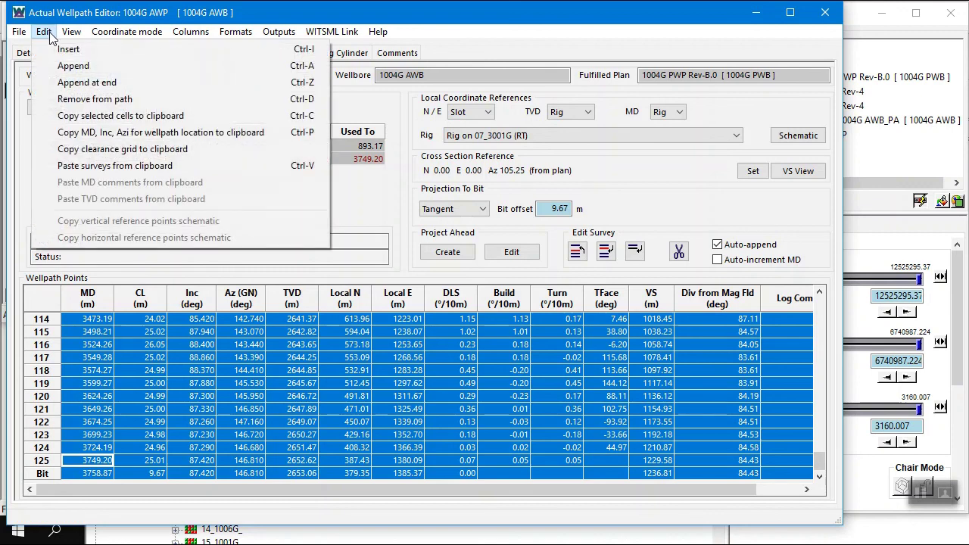
{"action": "left_click", "coordinate": [76, 141]}
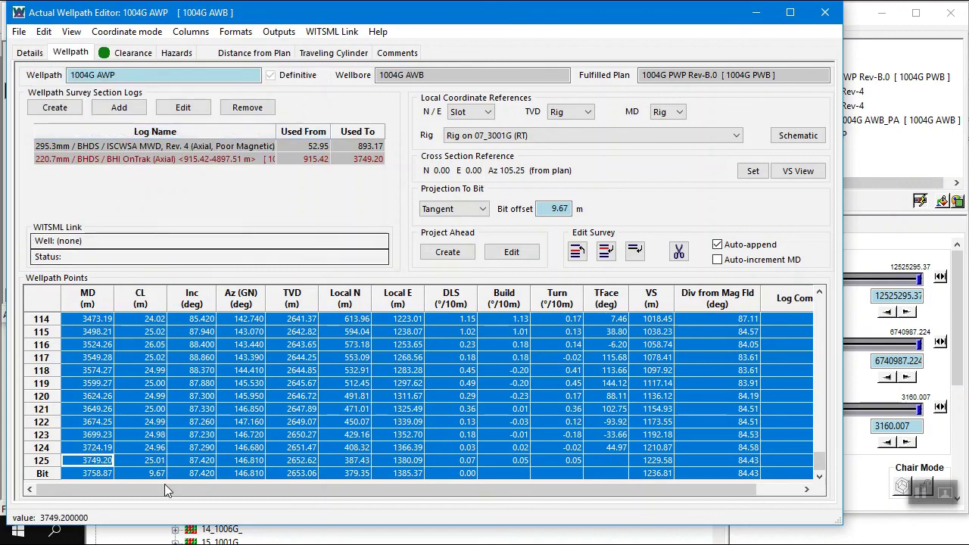
Switch to the Survey application and paste the copied stations into the empty survey table, inserting them below the selected row
{"action": "key", "text": "alt+Tab"}
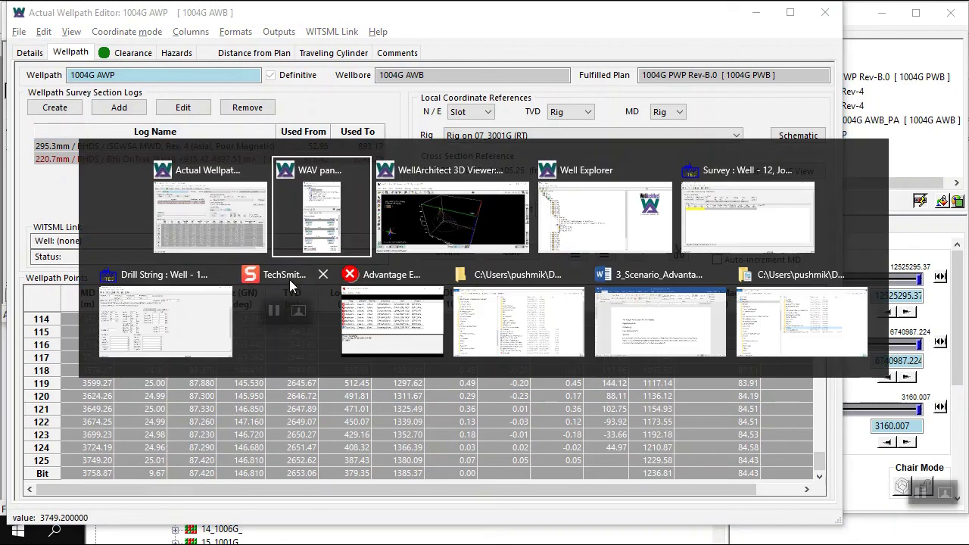
{"action": "key", "text": "alt+Tab"}
{"action": "key", "text": "alt+Tab"}
{"action": "key", "text": "alt+Tab"}
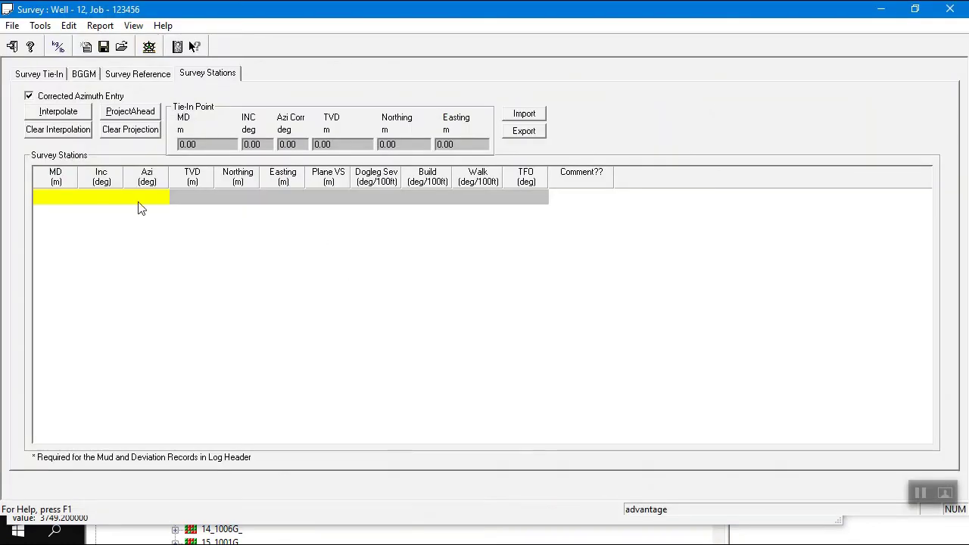
{"action": "right_click", "coordinate": [70, 195]}
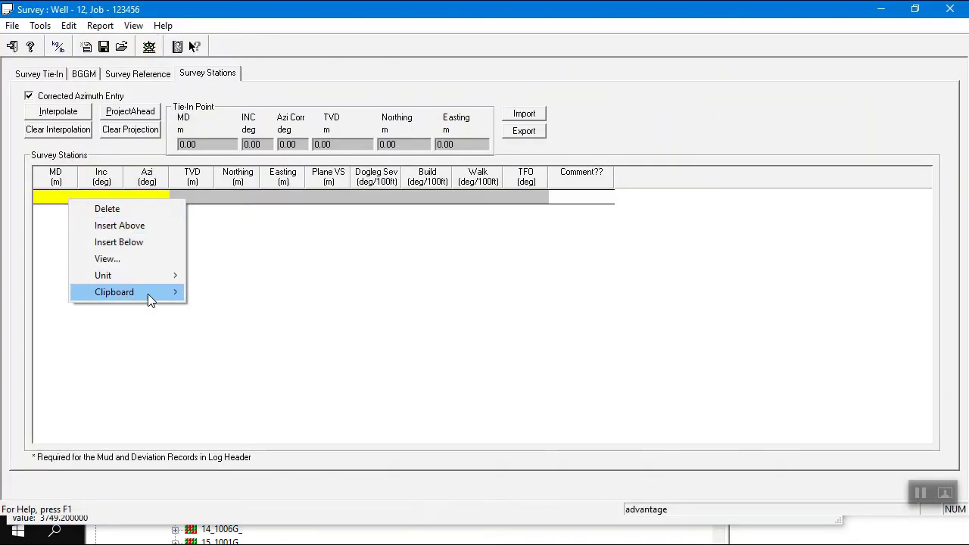
{"action": "mouse_move", "coordinate": [149, 295]}
{"action": "left_click", "coordinate": [243, 310]}
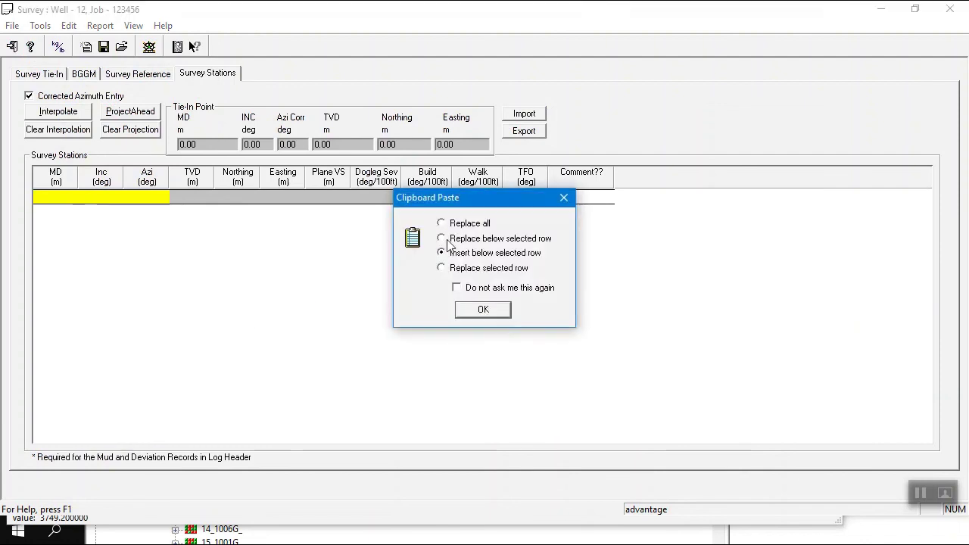
{"action": "left_click", "coordinate": [487, 310]}
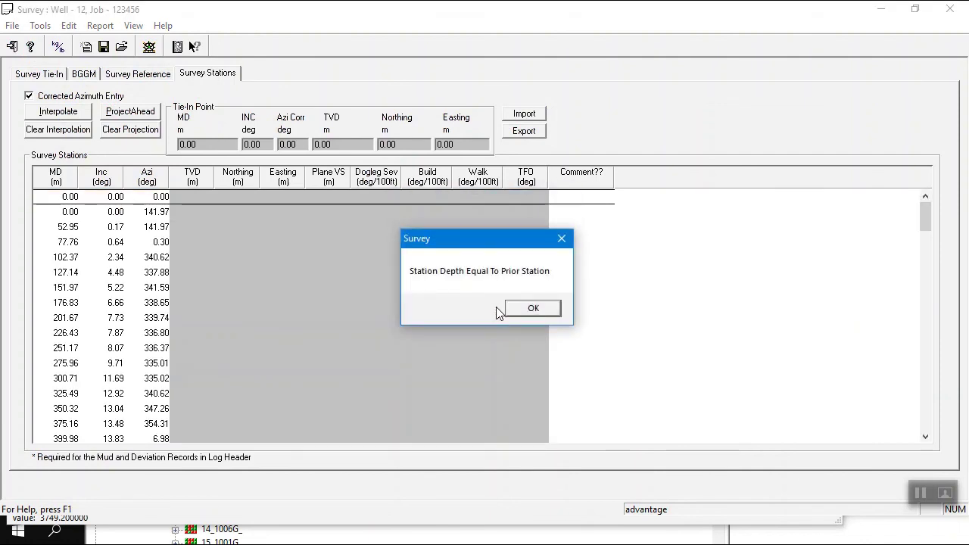
{"action": "left_click", "coordinate": [517, 309]}
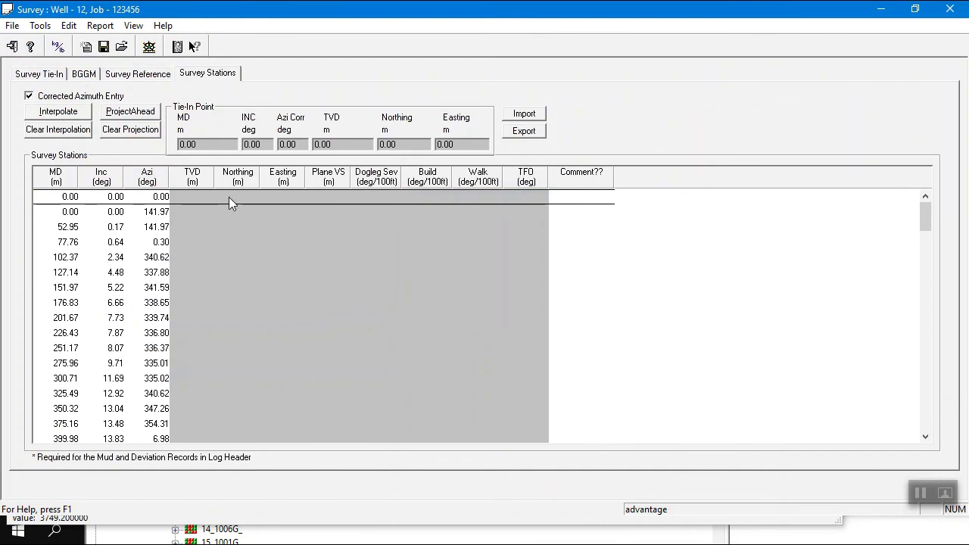
Delete the two zero-depth stations at the start of the survey table so that the stations begin at 52.95 m
{"action": "right_click", "coordinate": [70, 196]}
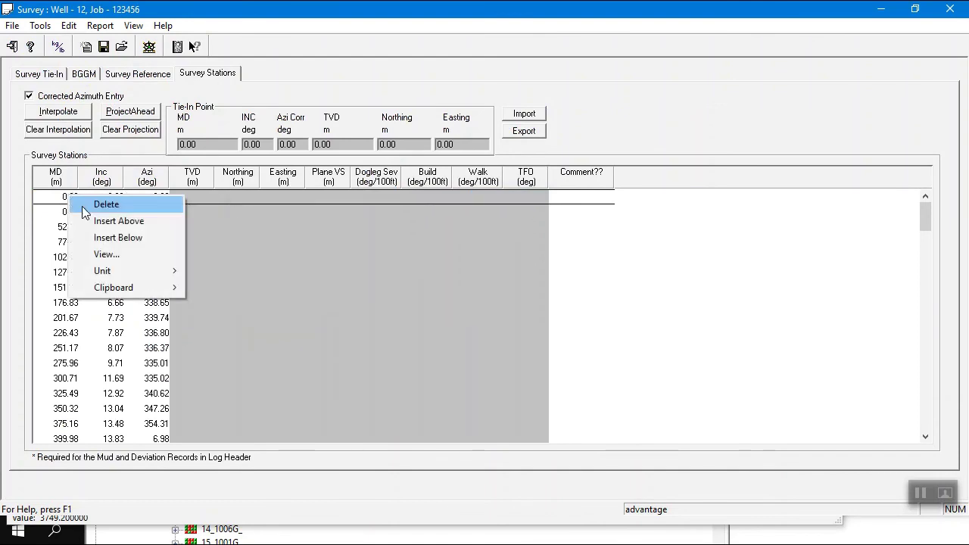
{"action": "left_click", "coordinate": [84, 206]}
{"action": "left_click", "coordinate": [526, 308]}
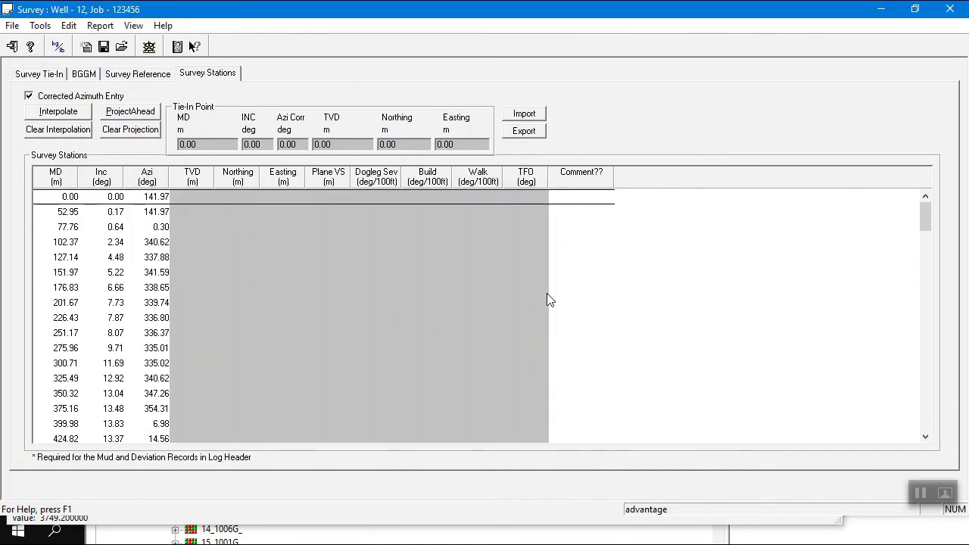
{"action": "scroll", "coordinate": [226, 284], "scroll_direction": "down", "scroll_amount": 2}
{"action": "scroll", "coordinate": [212, 288], "scroll_direction": "up", "scroll_amount": 2}
{"action": "right_click", "coordinate": [148, 198]}
{"action": "left_click", "coordinate": [158, 205]}
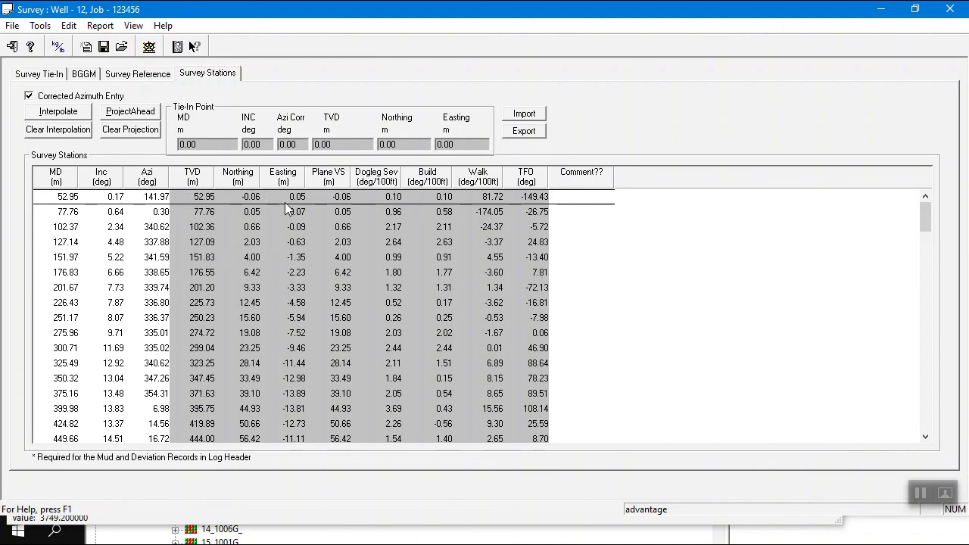
Check the calculated stations down to the last depth, save the survey and close the Survey application
{"action": "scroll", "coordinate": [271, 295], "scroll_direction": "down", "scroll_amount": 20}
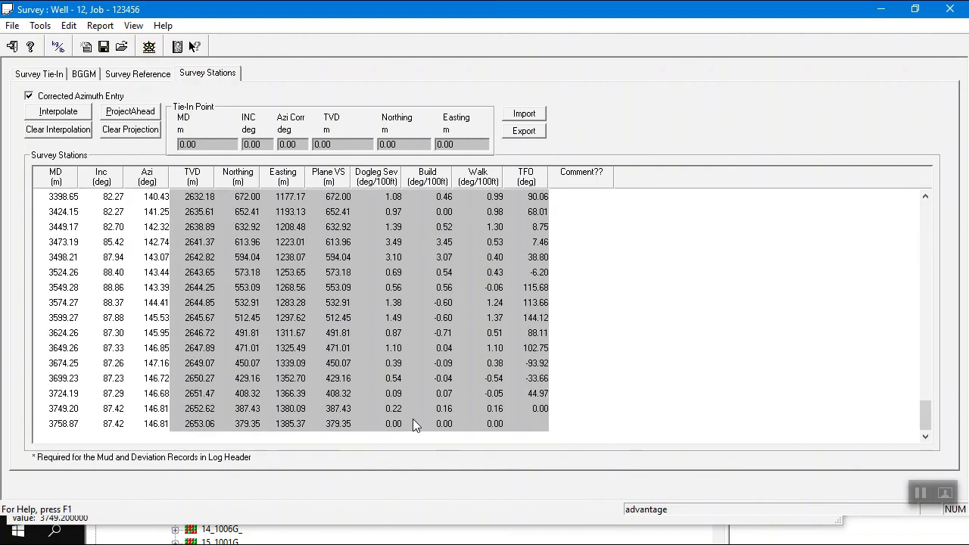
{"action": "left_click", "coordinate": [102, 49]}
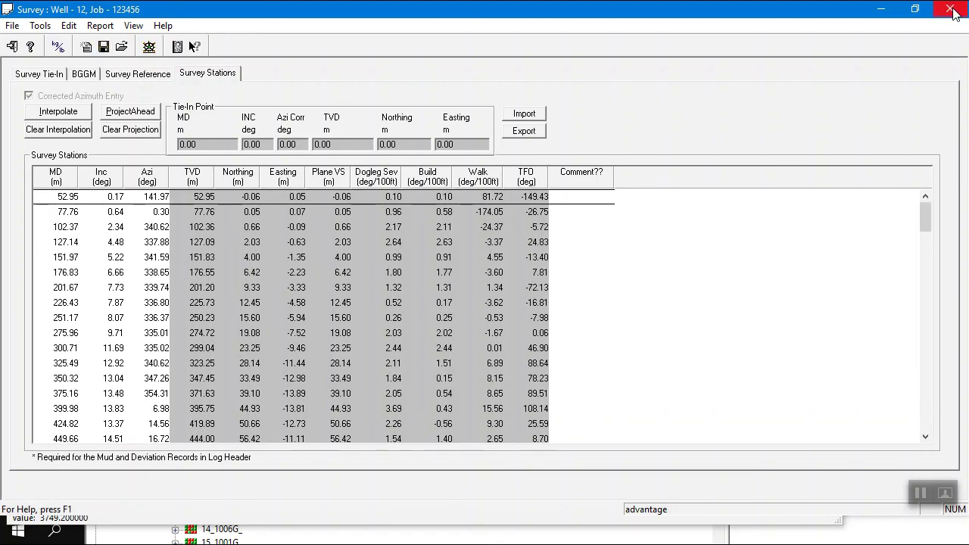
{"action": "left_click", "coordinate": [953, 10]}
{"action": "left_click", "coordinate": [823, 13]}
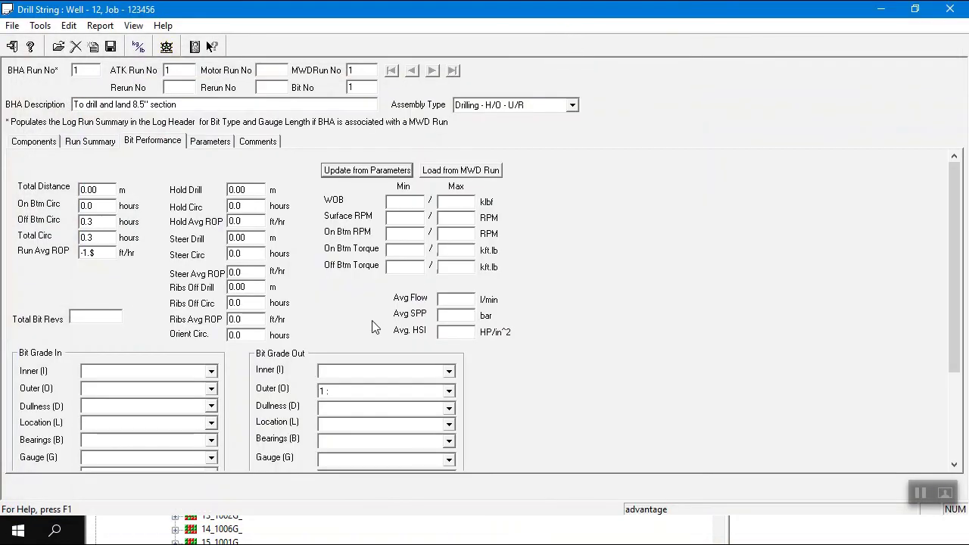
Try to save the drill string for BHA run 1, and exit Drill String without keeping any unsaved changes
{"action": "left_click", "coordinate": [12, 25]}
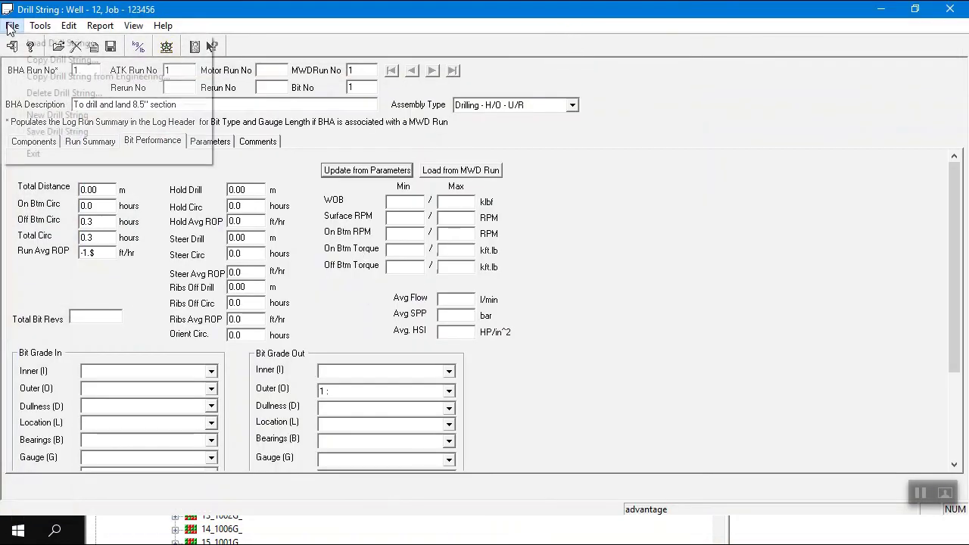
{"action": "left_click", "coordinate": [45, 131]}
{"action": "left_click", "coordinate": [950, 9]}
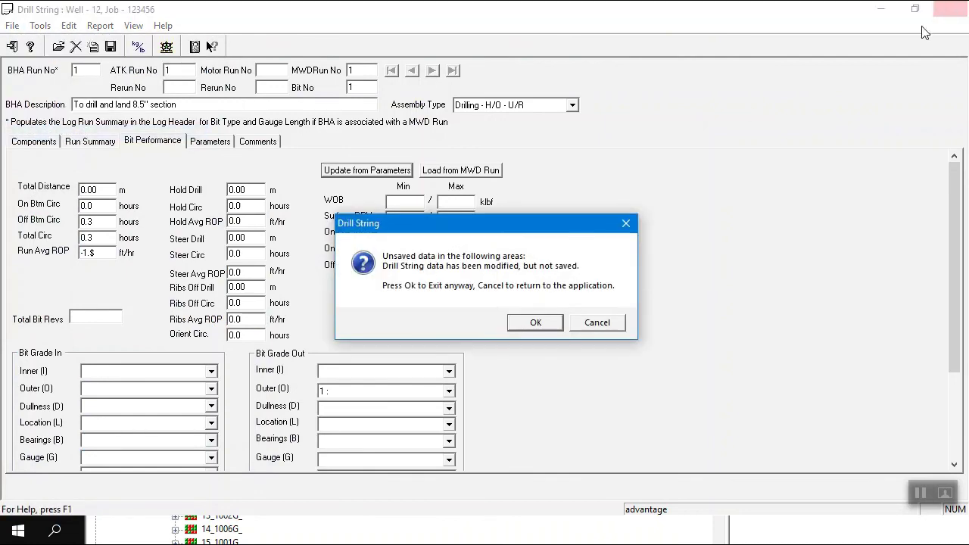
{"action": "left_click", "coordinate": [535, 323]}
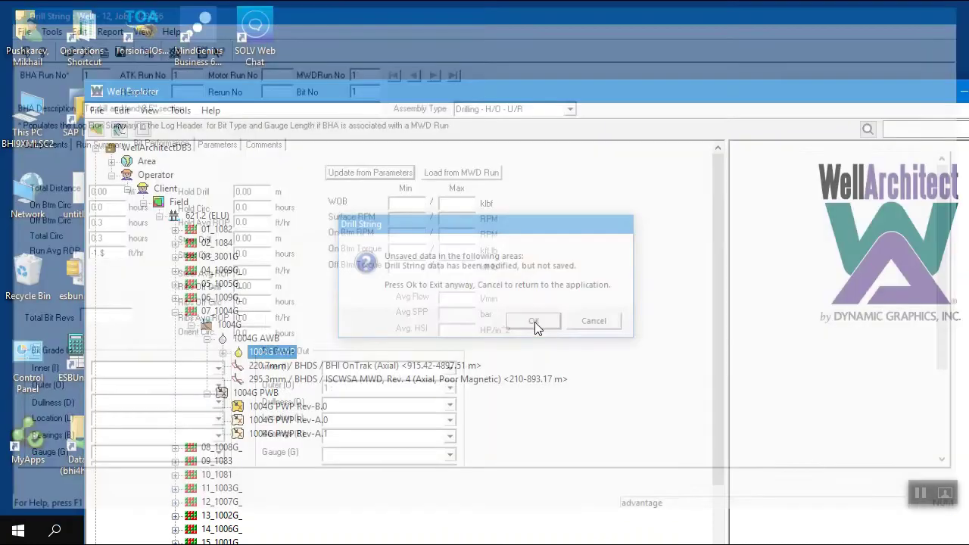
Move the Well Explorer window so that its window controls are within reach on the desktop
{"action": "left_click_drag", "start_coordinate": [912, 90], "coordinate": [709, 65]}
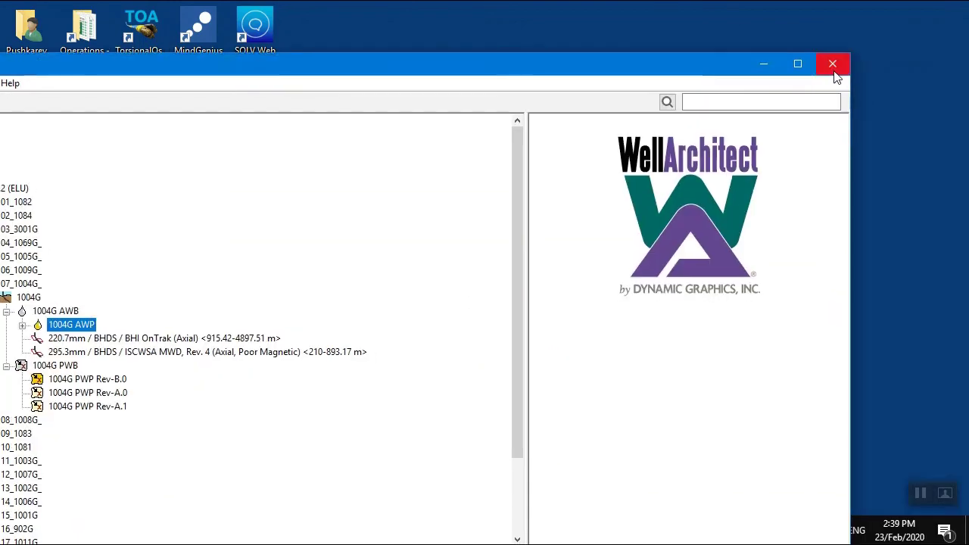